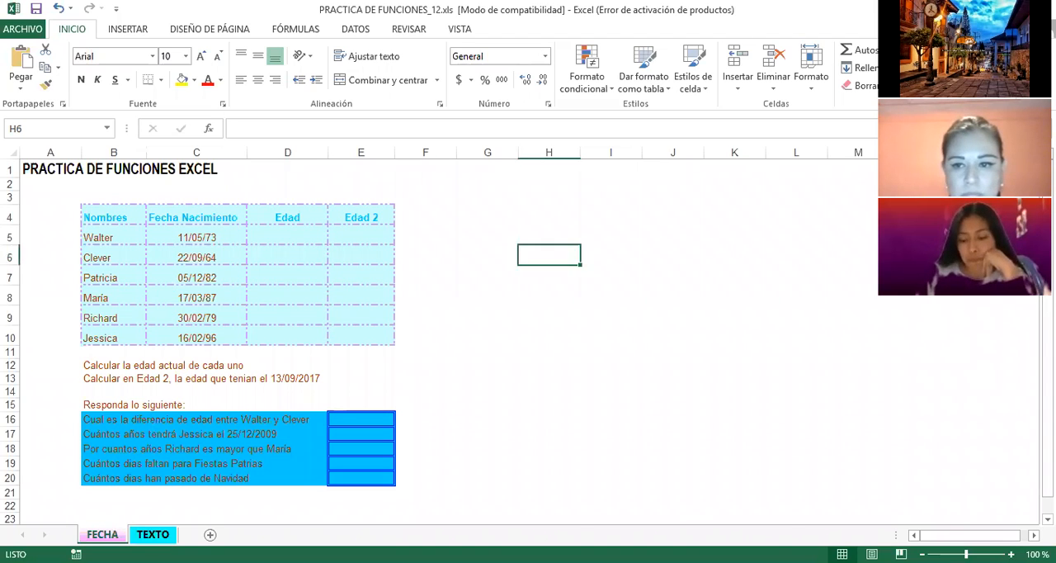
pyautogui.click(153, 535)
pyautogui.click(102, 535)
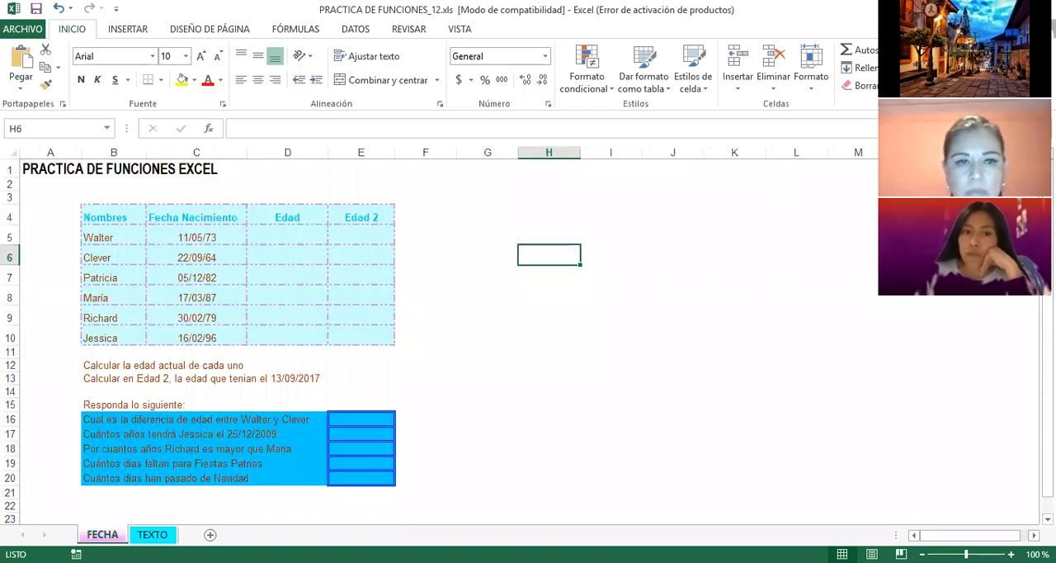
pyautogui.click(471, 307)
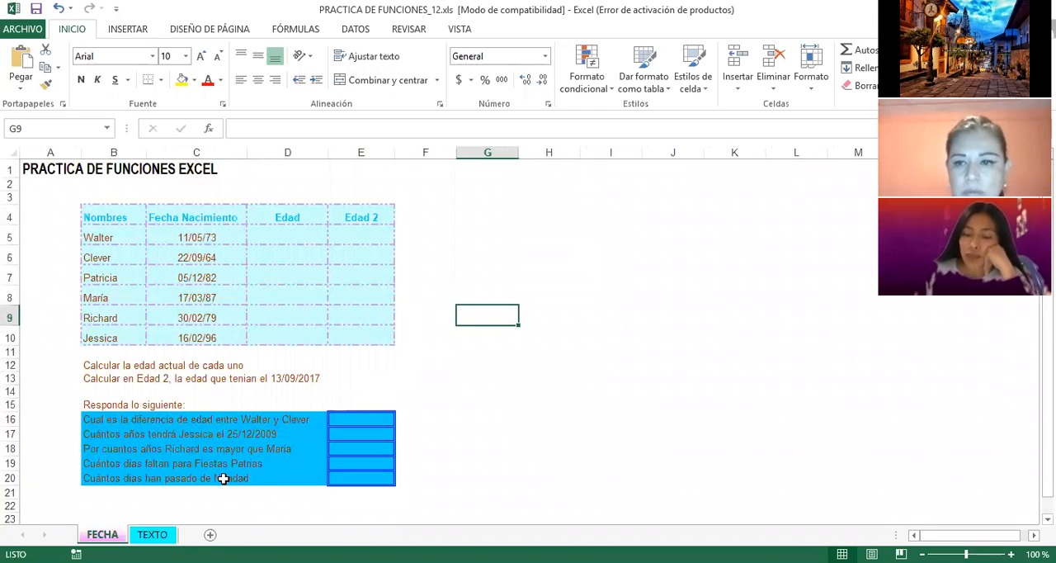
pyautogui.click(153, 534)
pyautogui.click(103, 534)
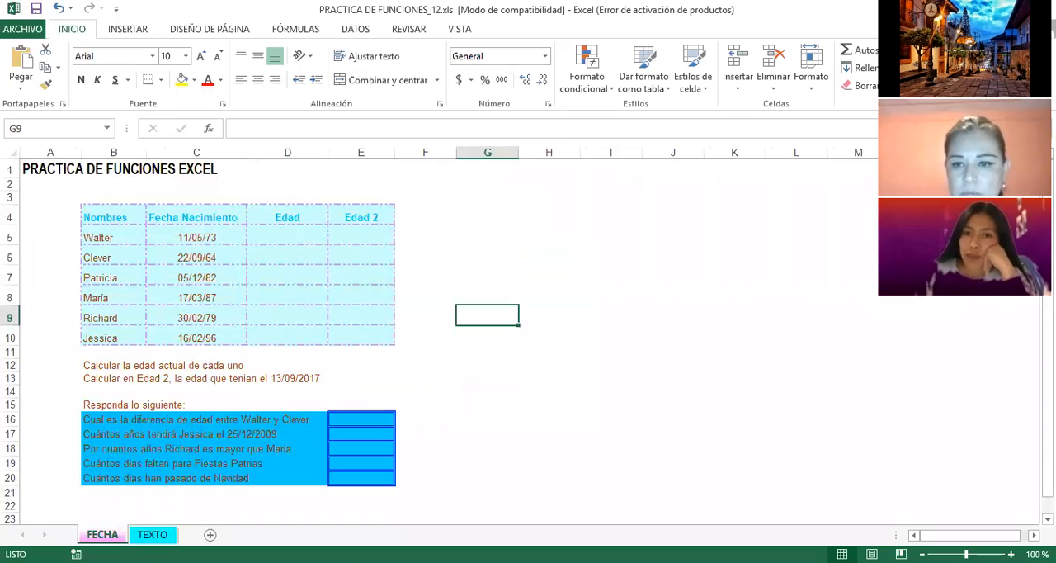
pyautogui.click(427, 241)
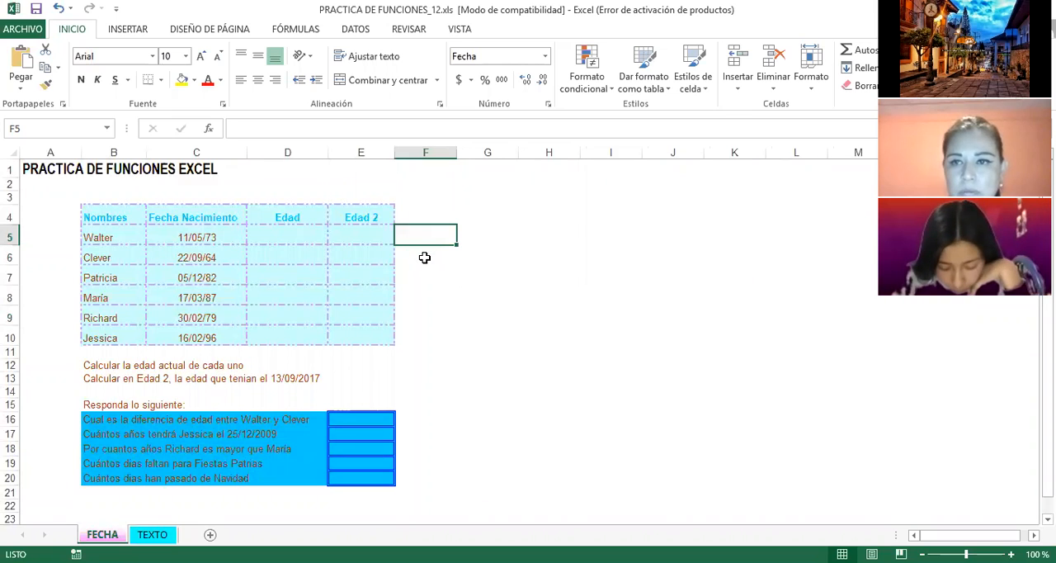
pyautogui.click(239, 238)
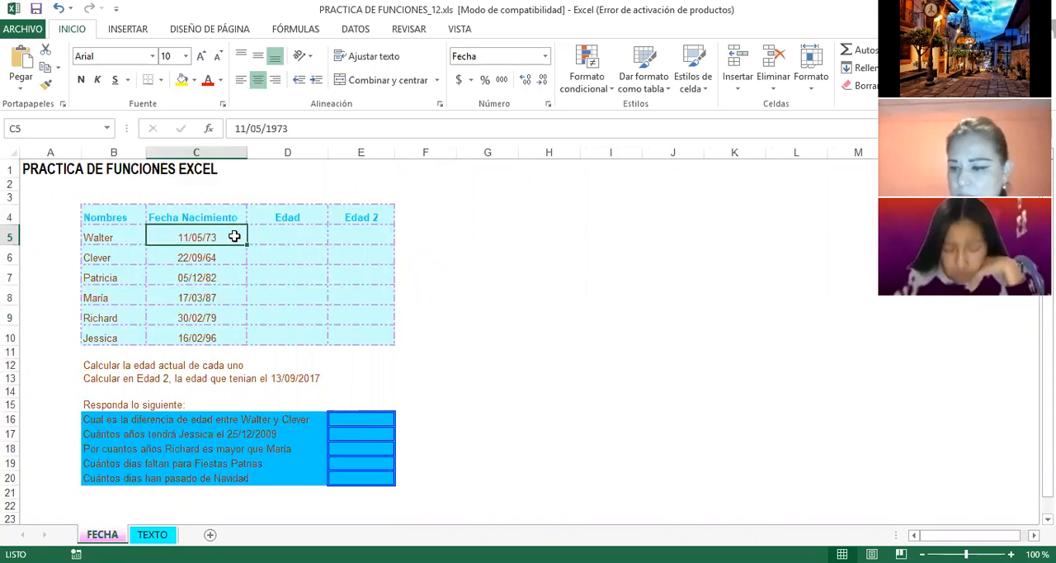
pyautogui.click(285, 240)
pyautogui.click(285, 256)
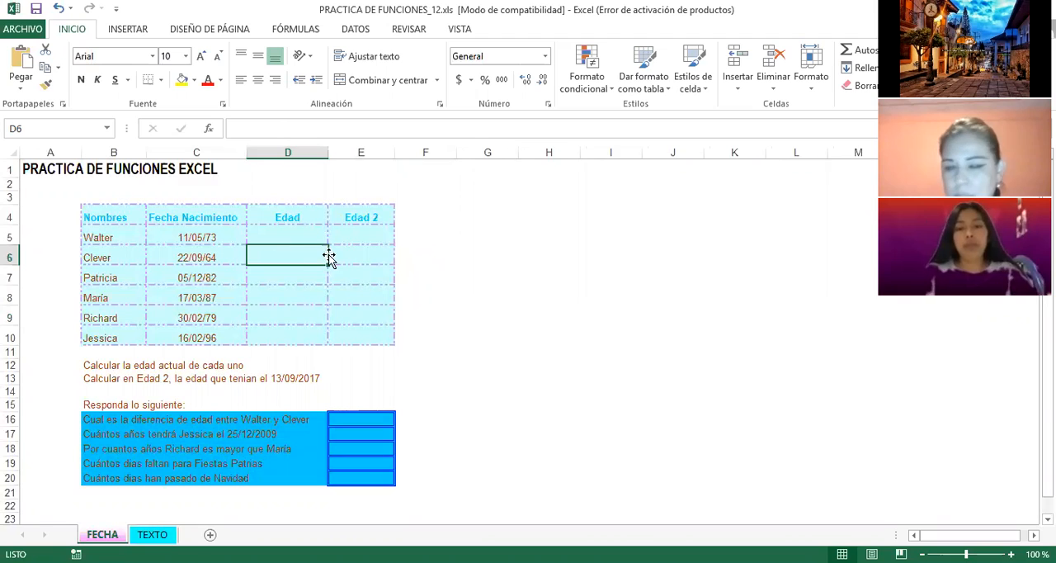
pyautogui.click(347, 253)
pyautogui.click(348, 237)
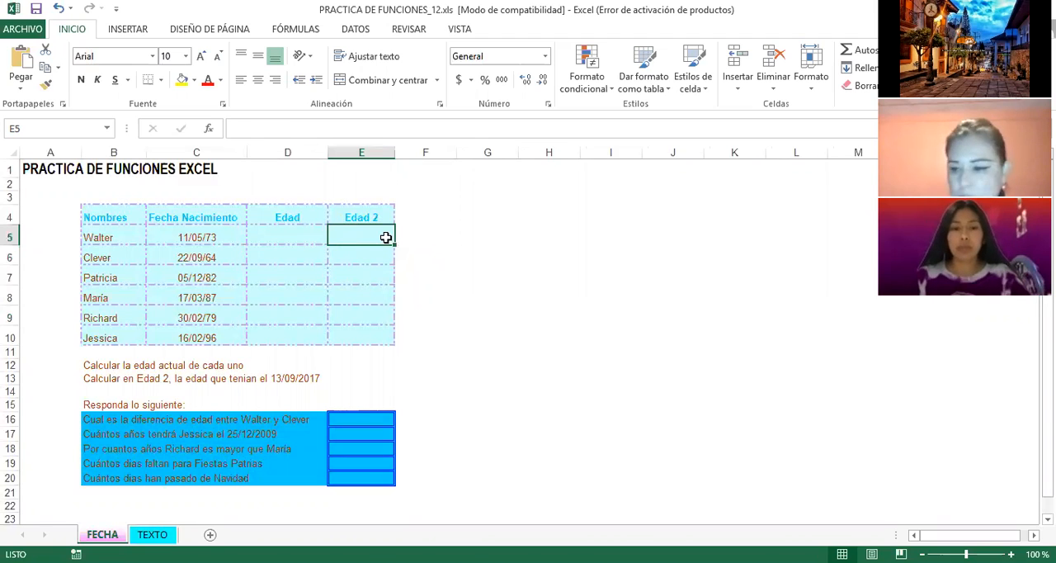
pyautogui.click(442, 229)
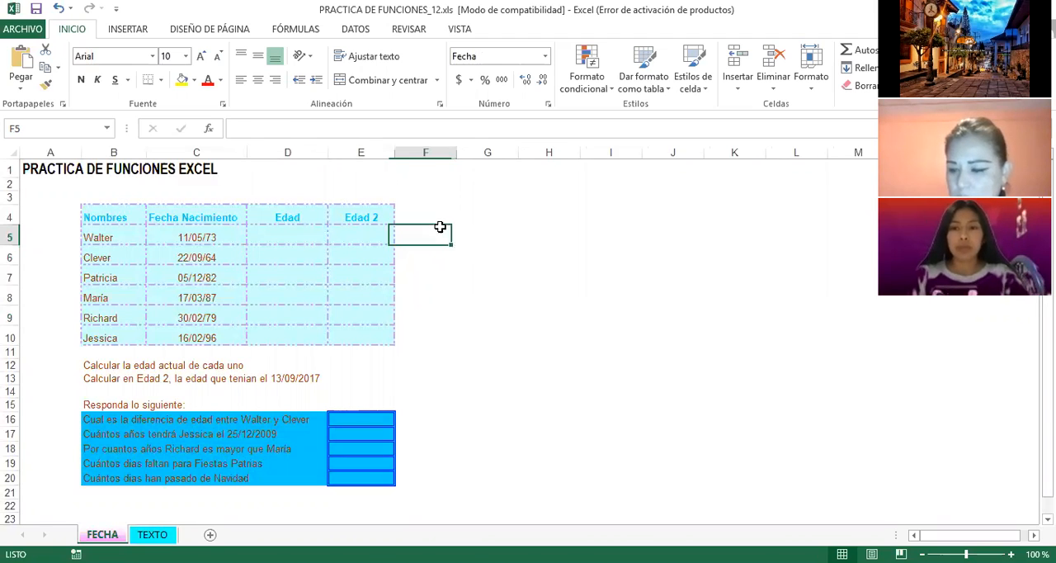
pyautogui.click(712, 231)
pyautogui.click(502, 272)
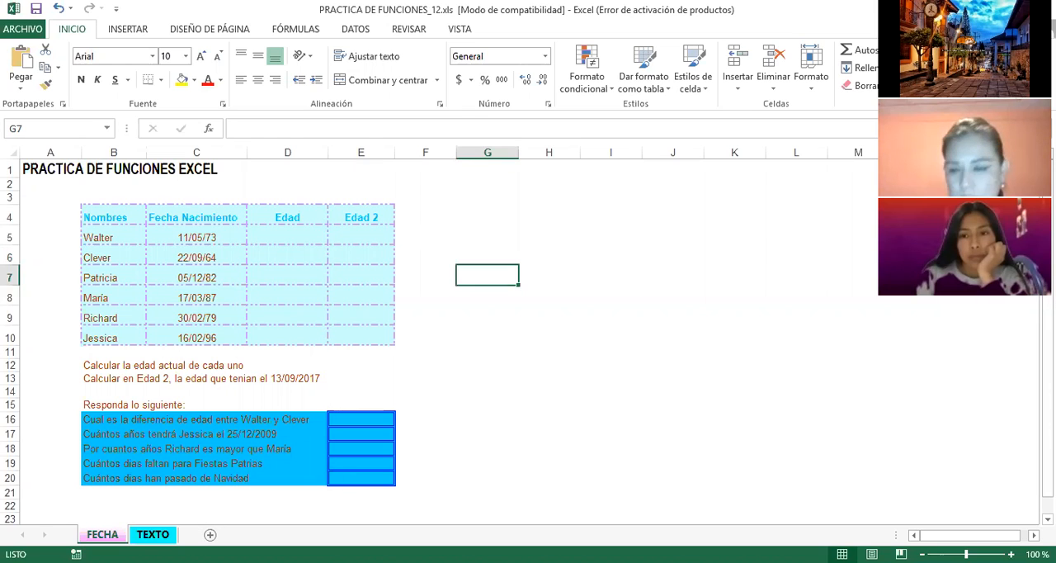
# Step: Review the text-function tasks on the TEXTO sheet and return to the FECHA sheet
pyautogui.click(153, 534)
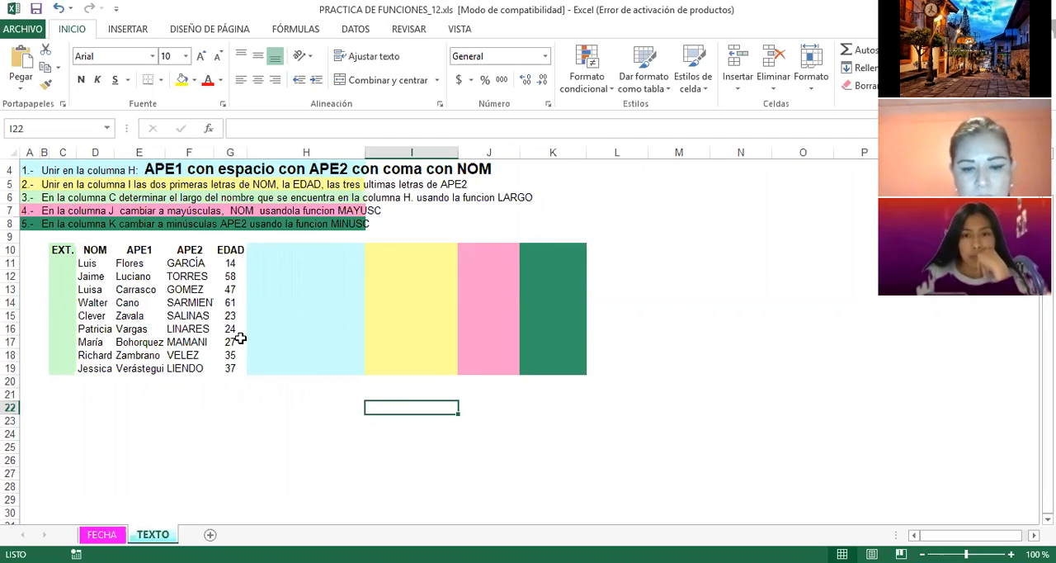
pyautogui.click(314, 292)
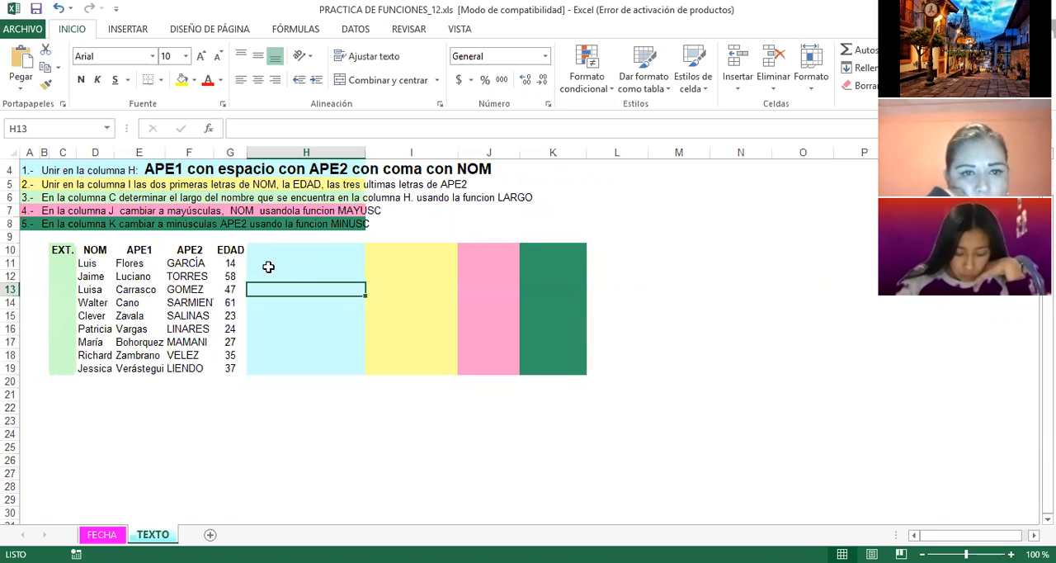
pyautogui.click(102, 537)
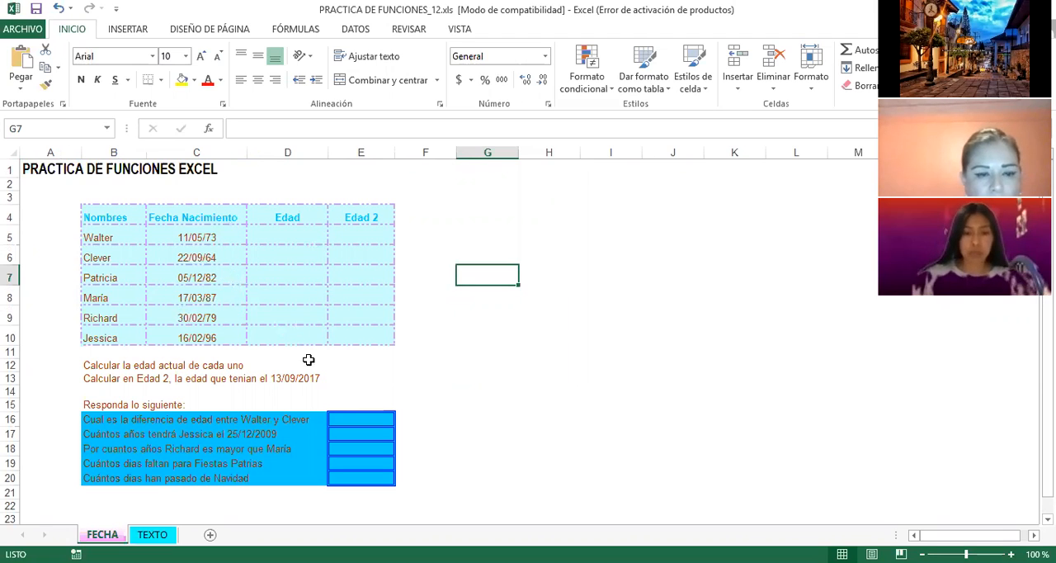
# Step: Examine the first person's row in the FECHA table, including the name, birth date and Edad cells
pyautogui.click(427, 310)
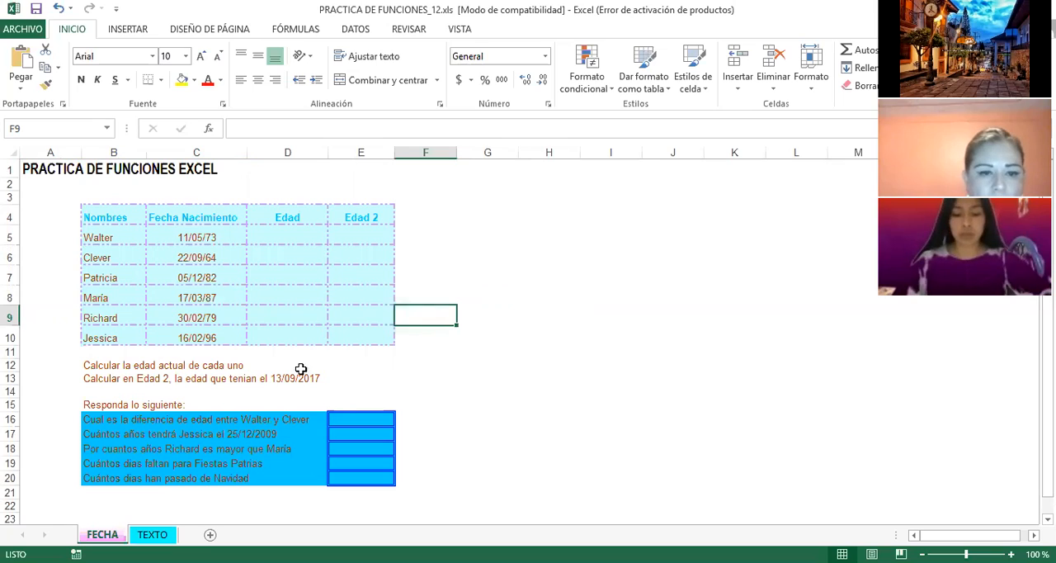
pyautogui.click(104, 236)
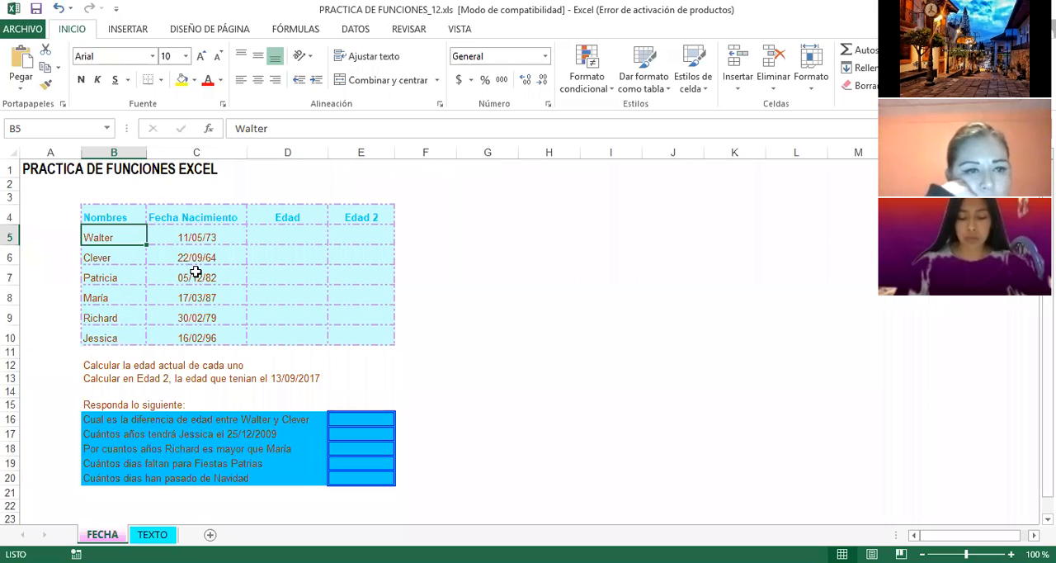
pyautogui.click(184, 236)
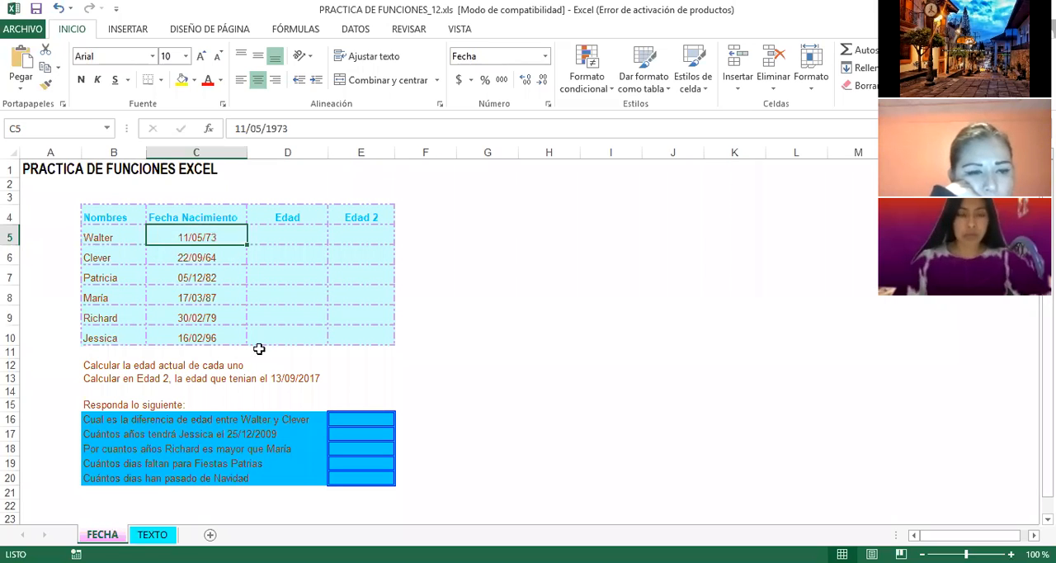
pyautogui.click(280, 221)
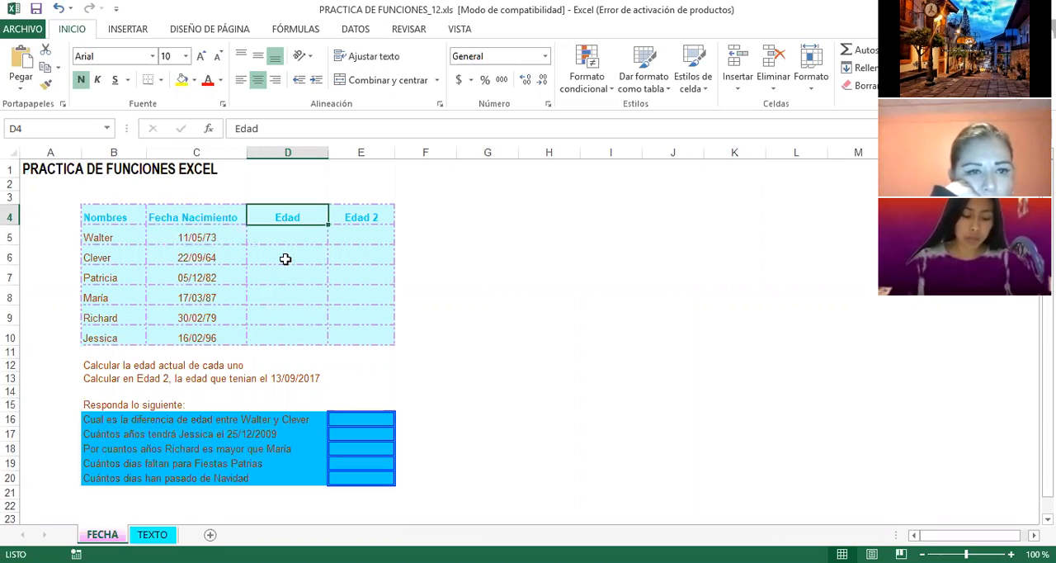
pyautogui.click(286, 236)
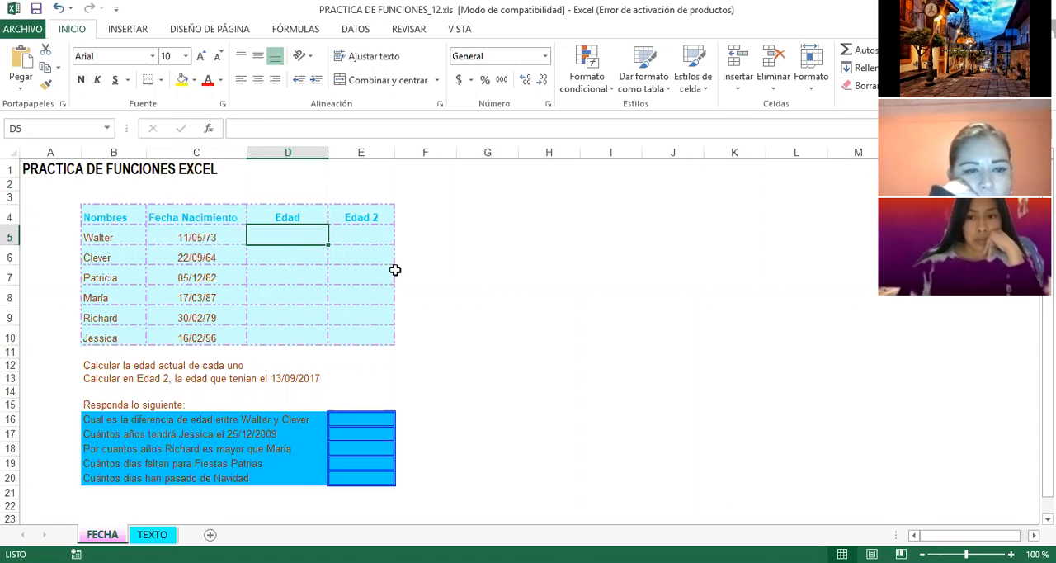
pyautogui.click(188, 236)
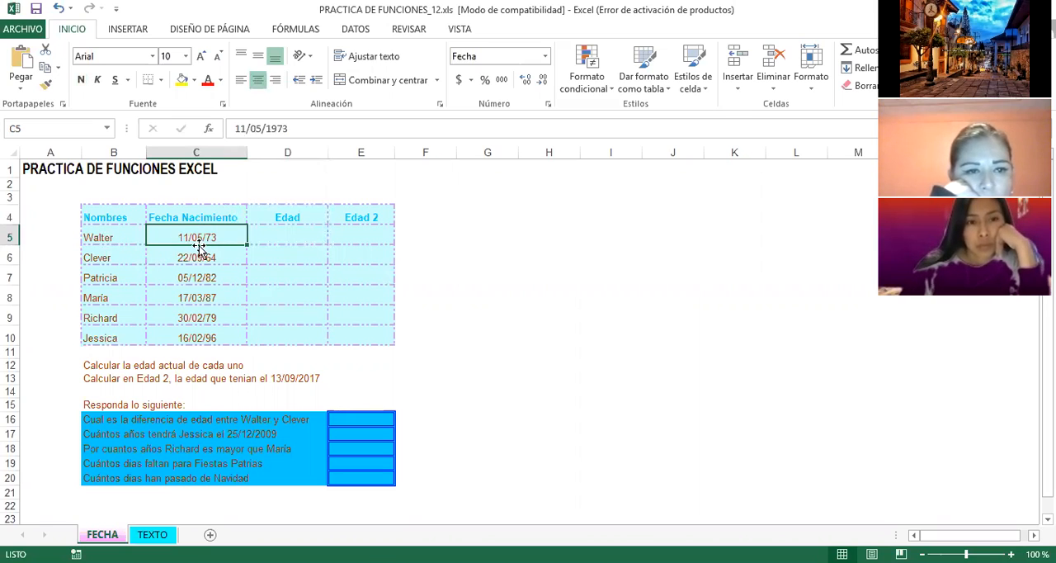
pyautogui.click(420, 236)
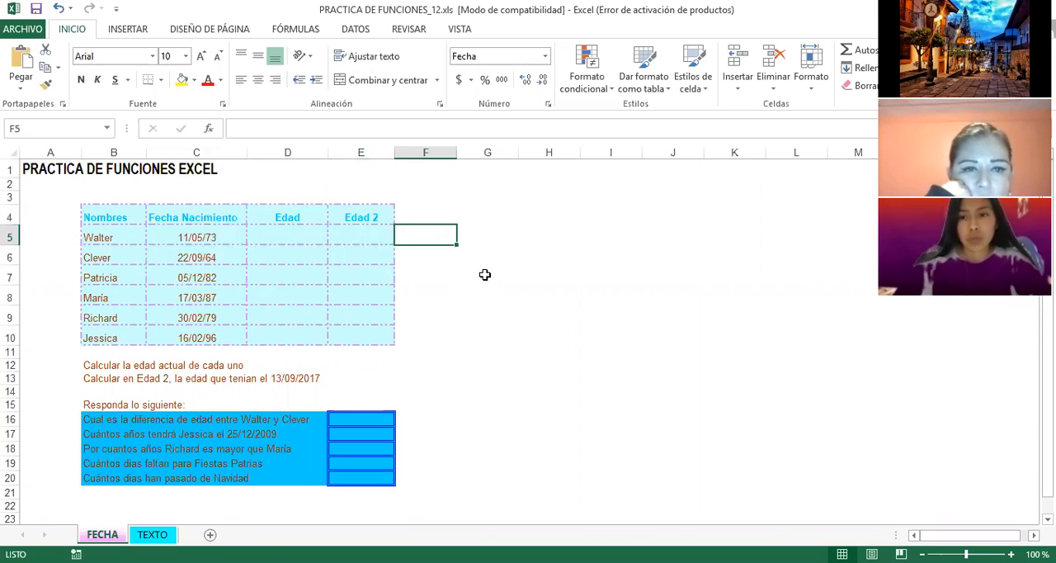
pyautogui.click(461, 272)
pyautogui.click(210, 235)
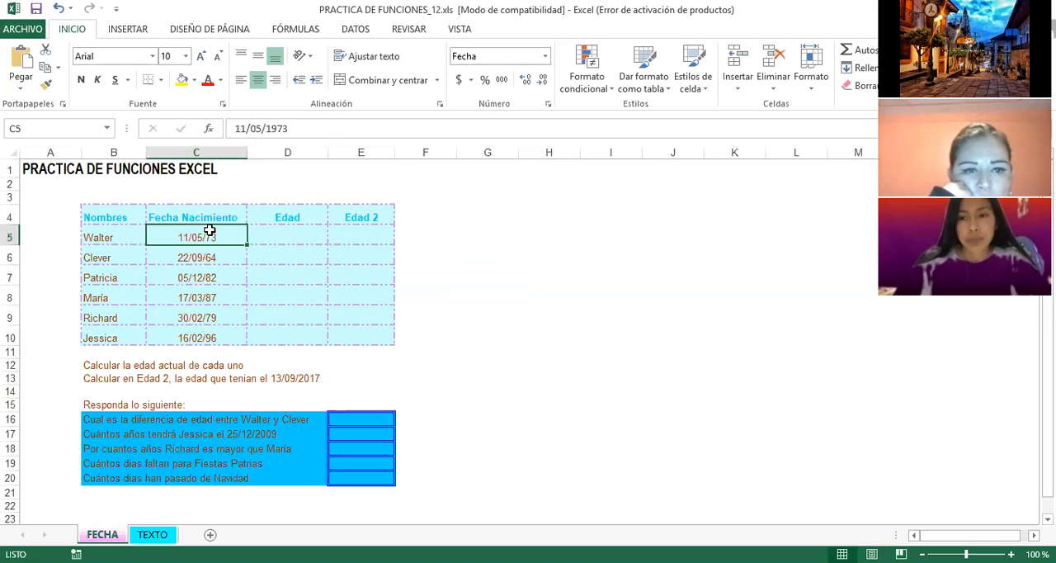
pyautogui.click(438, 295)
# Step: Enter the date 06-11-2020 in cell F5, beside the first row of the table
pyautogui.click(415, 235)
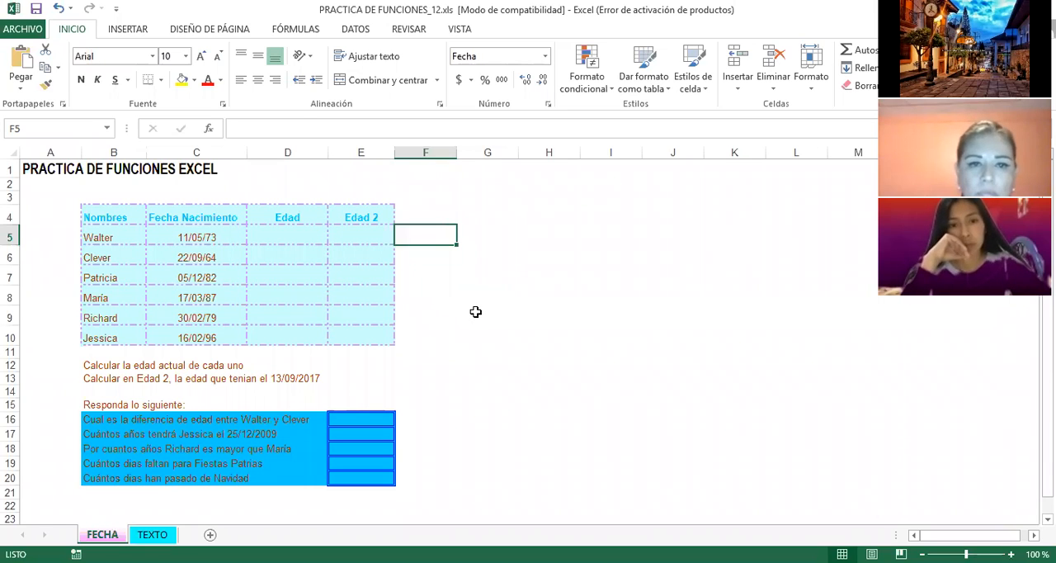
pyautogui.write('06-')
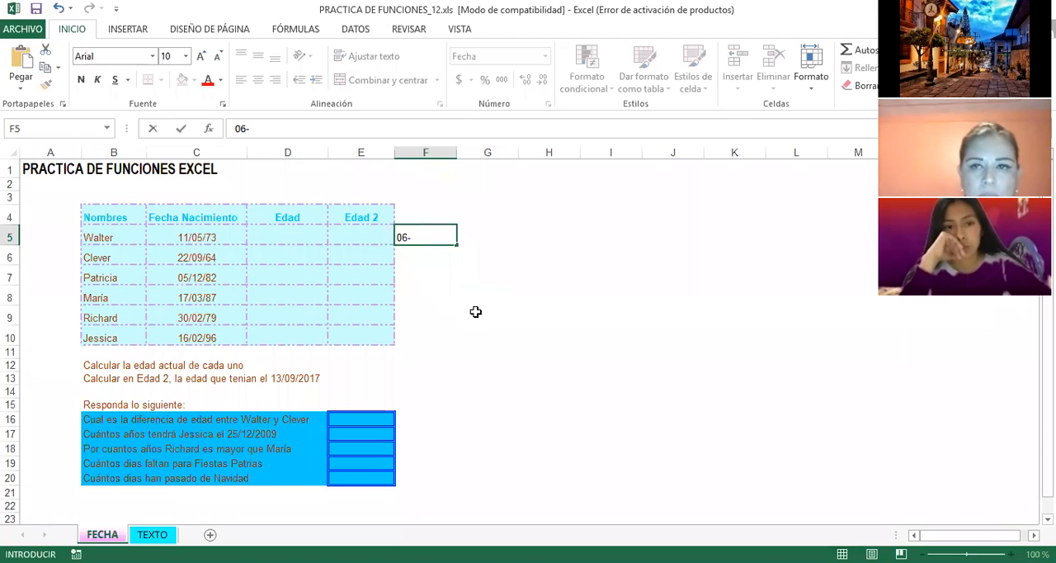
pyautogui.write('11')
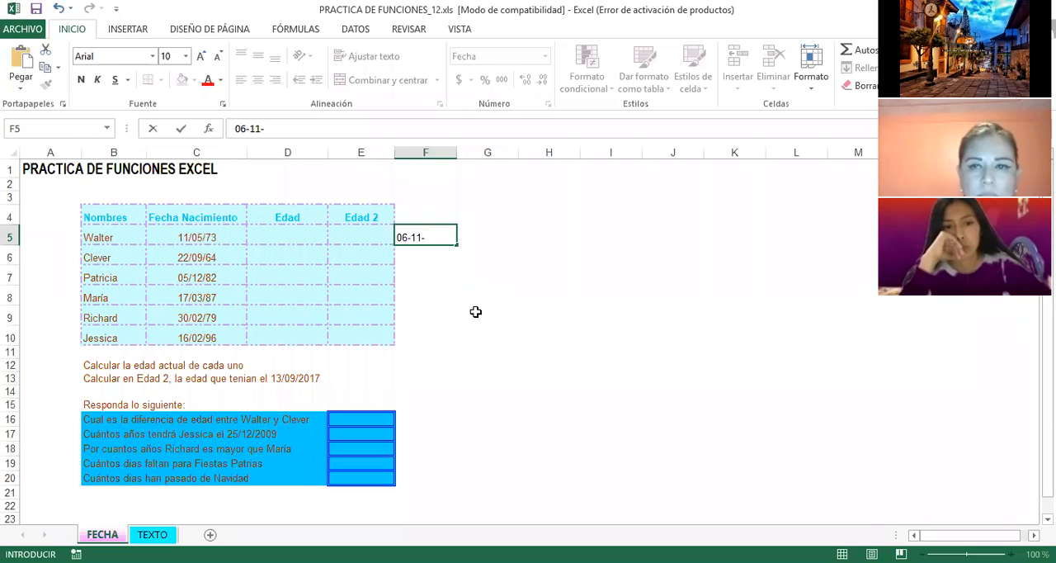
pyautogui.write('-2020')
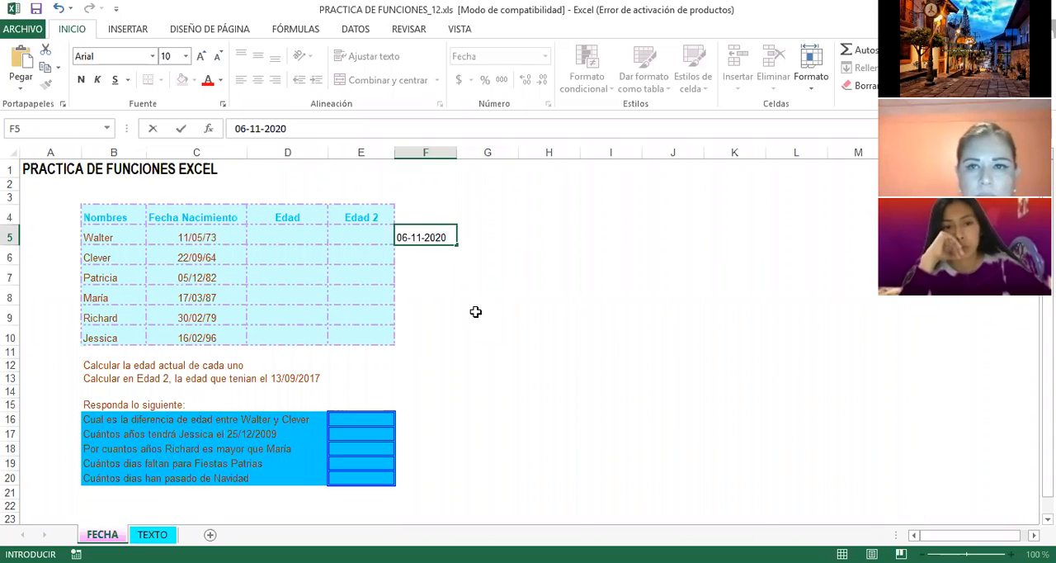
pyautogui.press('Return')
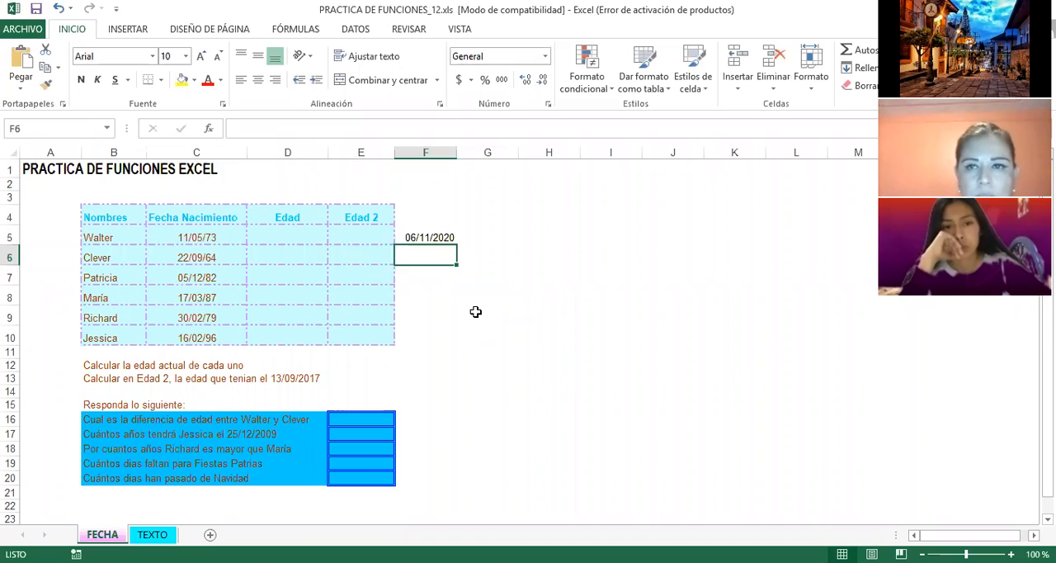
# Step: Review the birth dates in C5:C10 against the reference date in F5
pyautogui.click(424, 241)
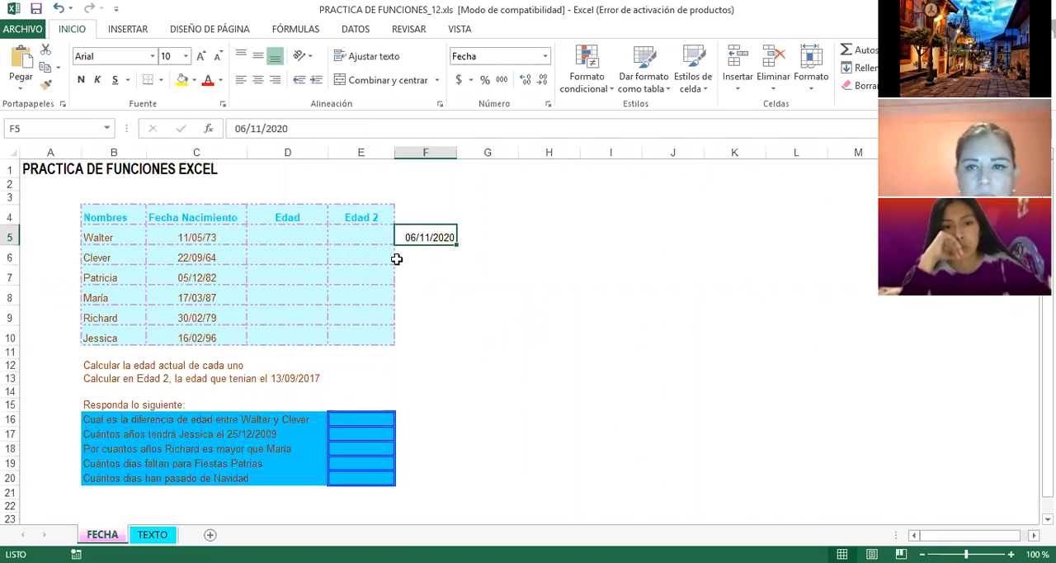
pyautogui.click(195, 238)
pyautogui.click(192, 260)
pyautogui.click(193, 275)
pyautogui.click(194, 298)
pyautogui.click(196, 318)
pyautogui.click(197, 337)
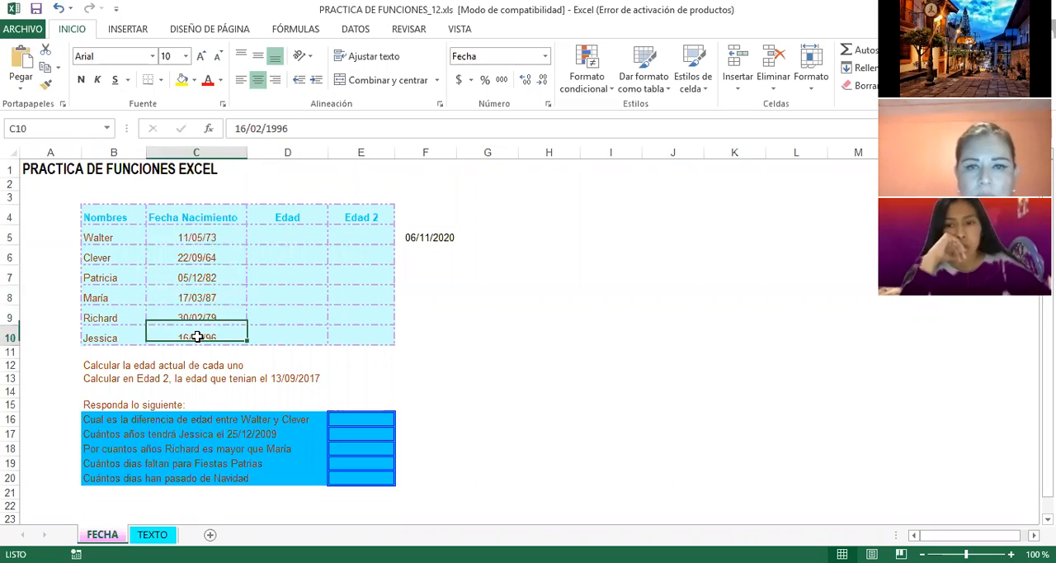
pyautogui.click(98, 337)
pyautogui.click(103, 318)
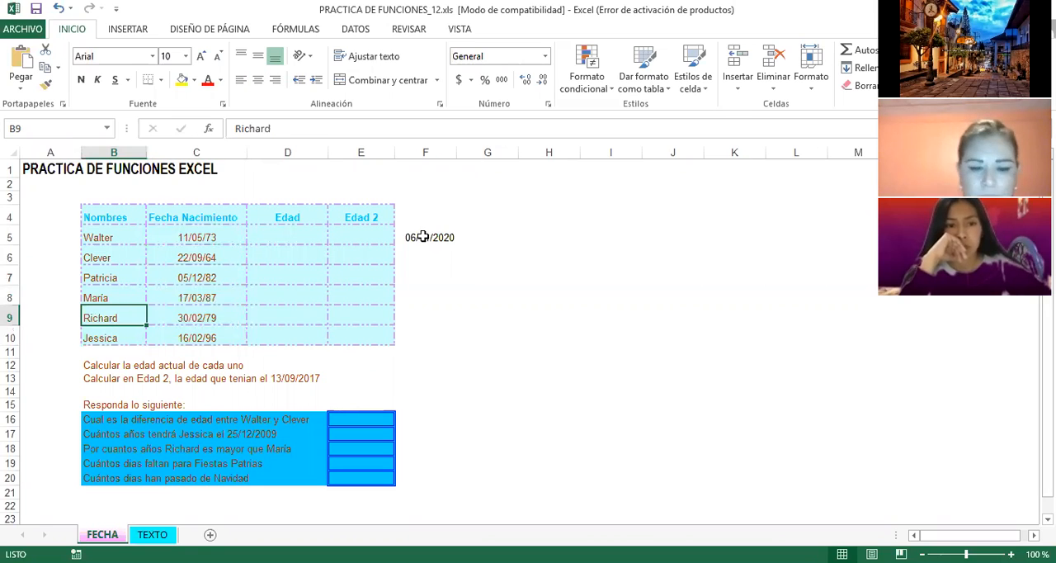
pyautogui.click(423, 237)
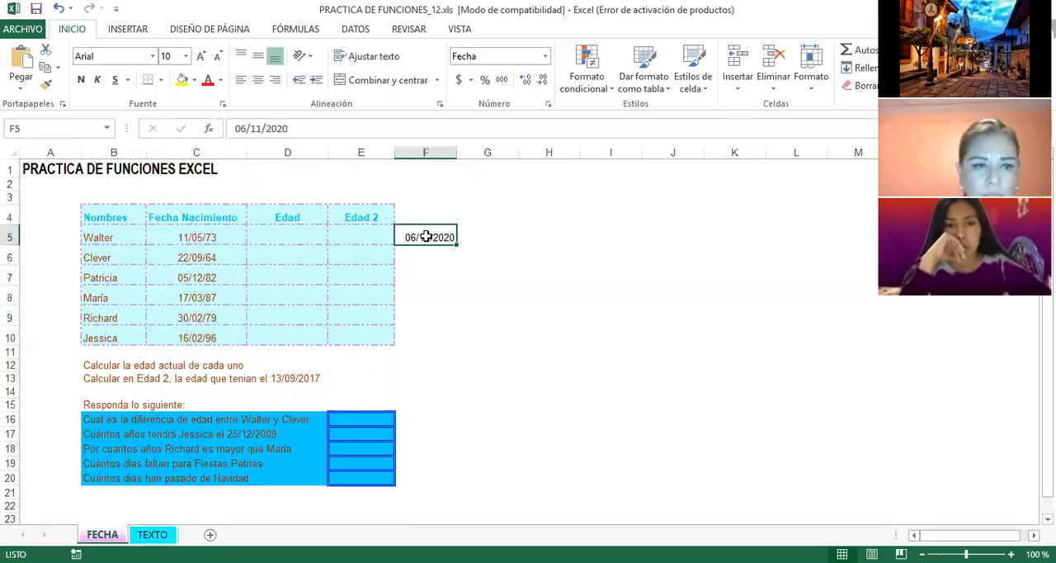
# Step: Calculate the first person's age in years in D5 with the formula =SIFECHA(C5,F5,"Y")
pyautogui.click(283, 237)
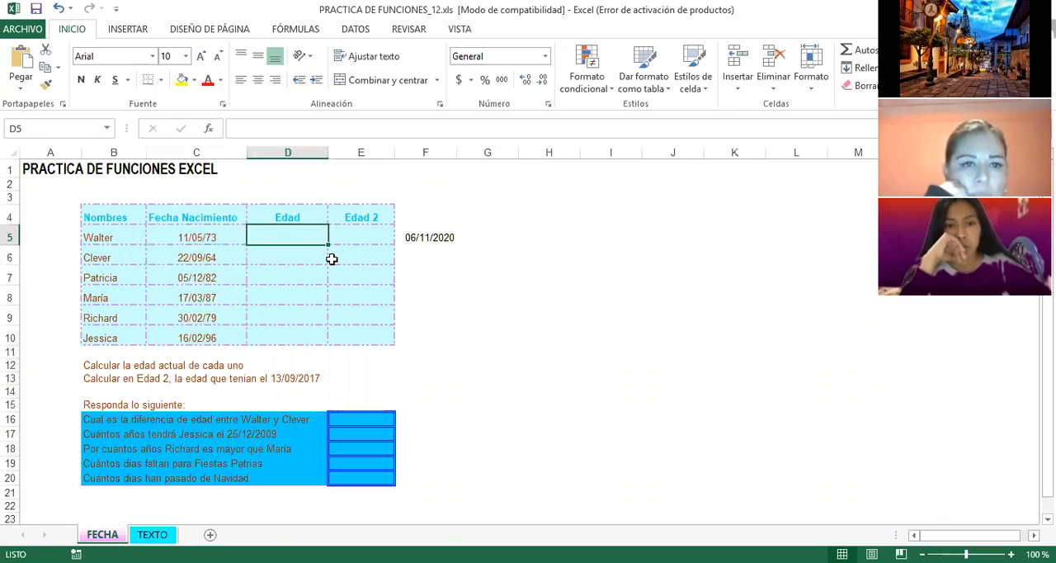
pyautogui.write('=')
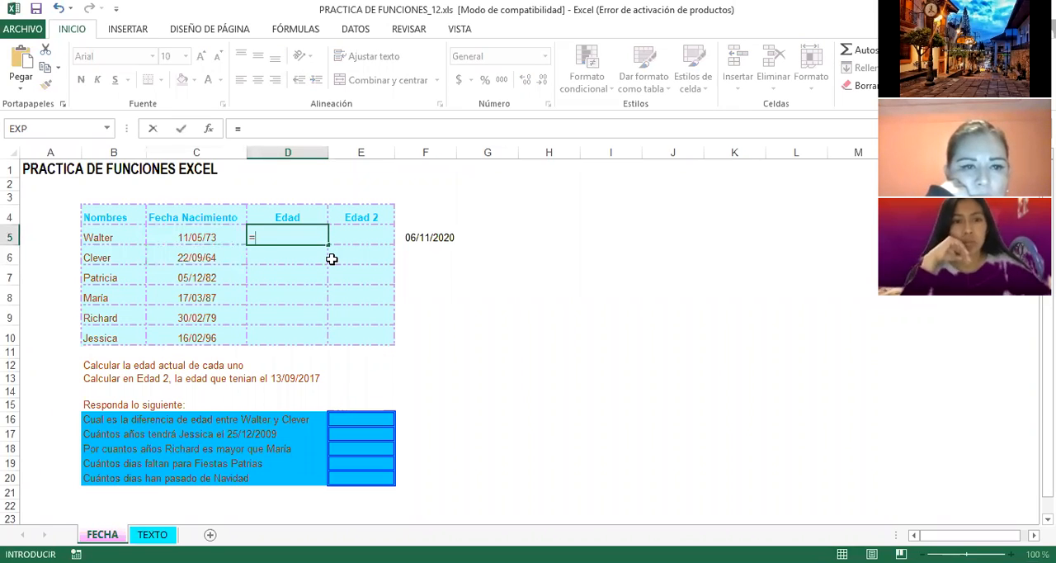
pyautogui.write('sifecha')
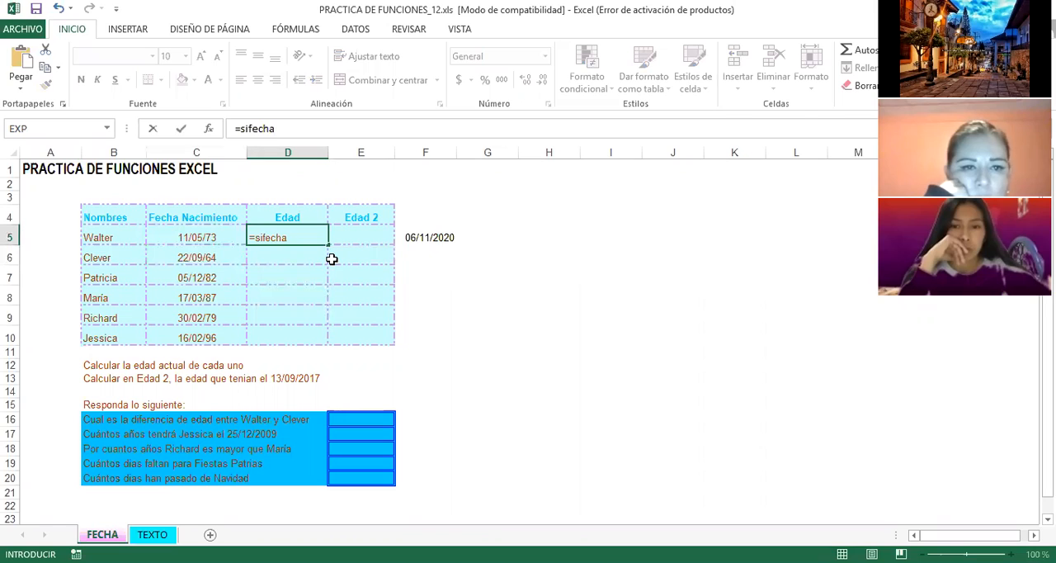
pyautogui.write('(')
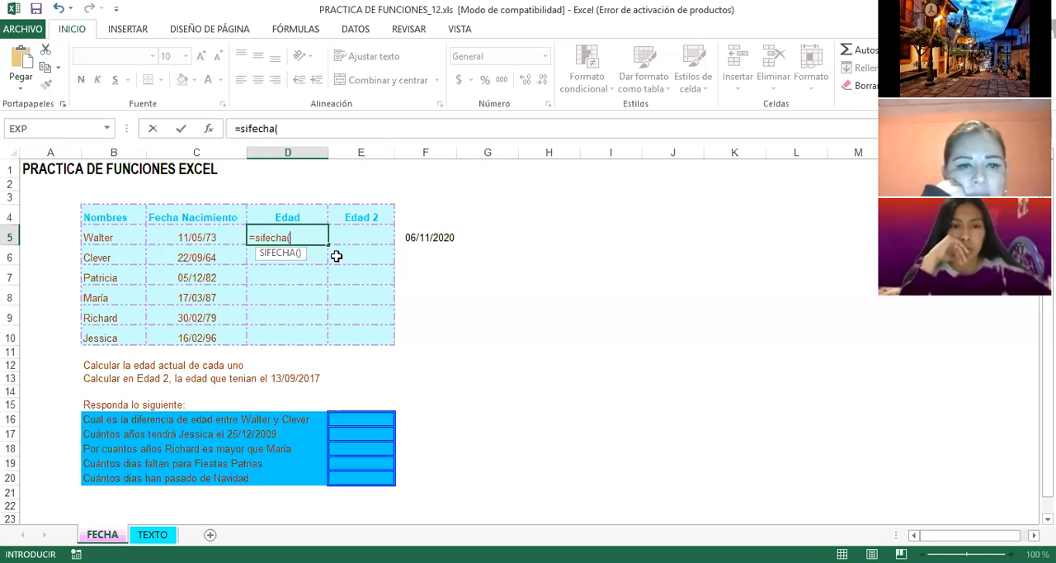
pyautogui.click(196, 238)
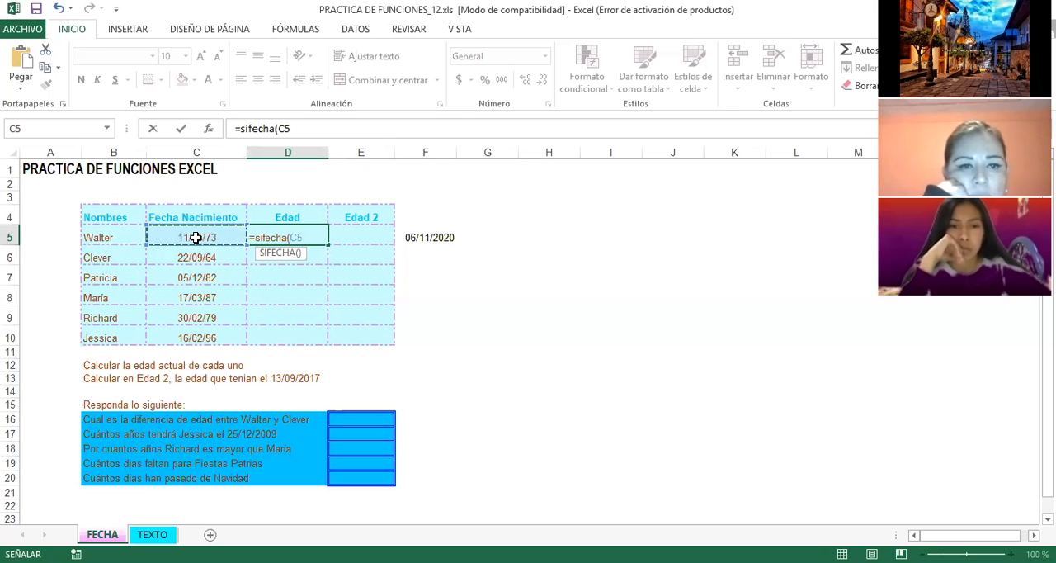
pyautogui.write(',')
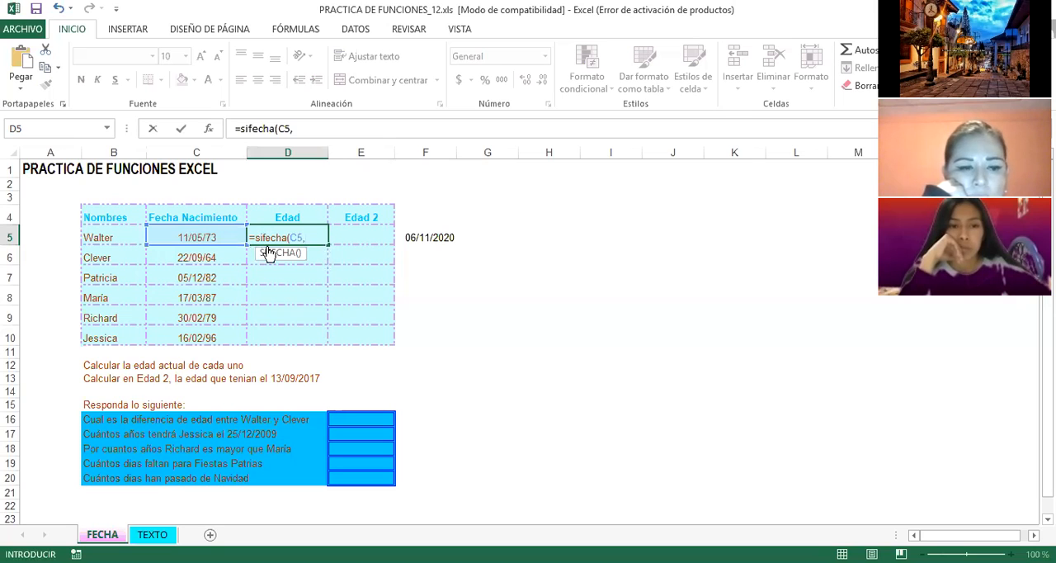
pyautogui.click(435, 238)
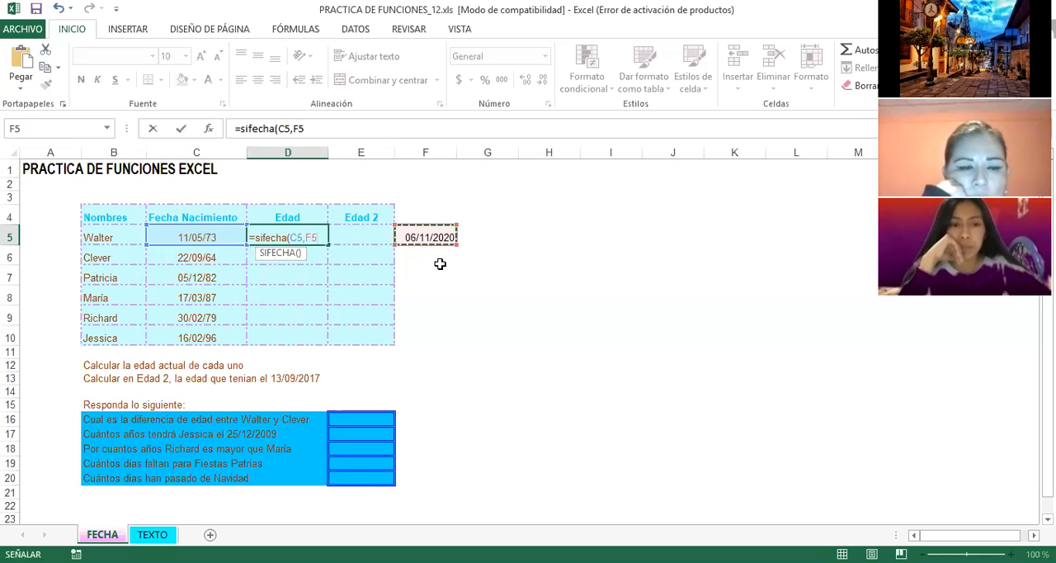
pyautogui.write(',')
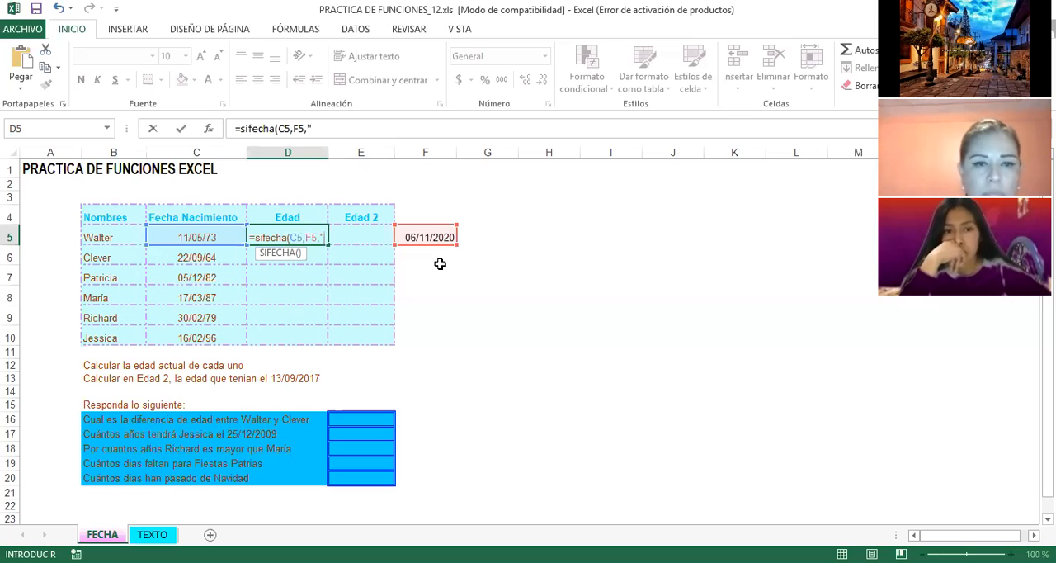
pyautogui.write('y')
pyautogui.press('BackSpace')
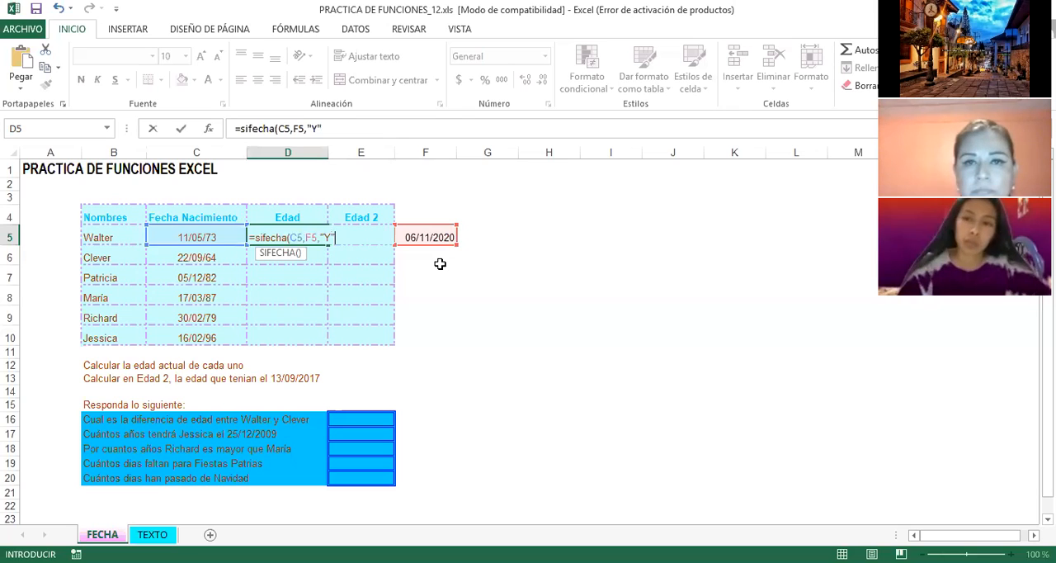
pyautogui.write('Y")')
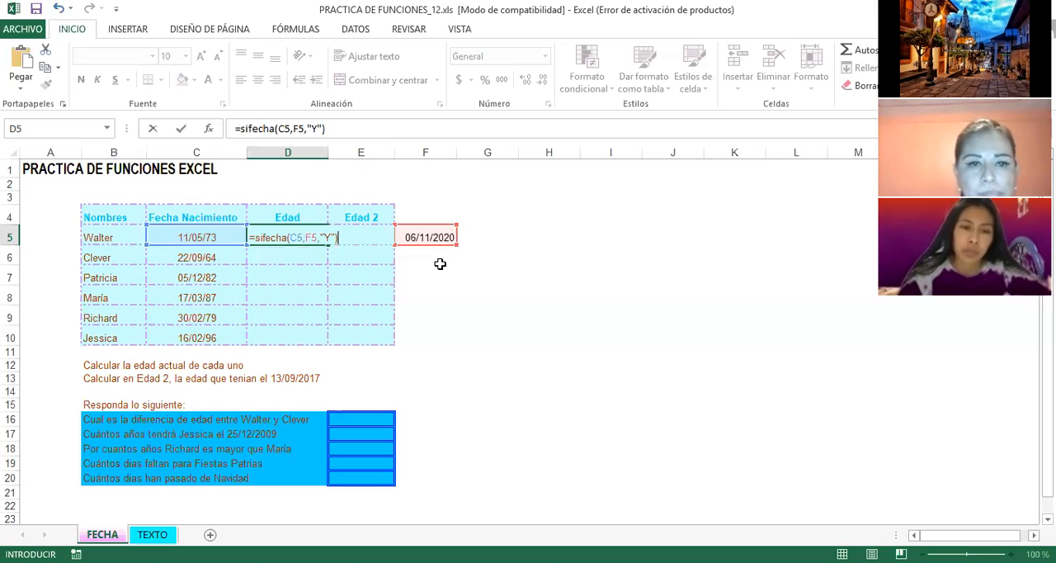
pyautogui.press('Return')
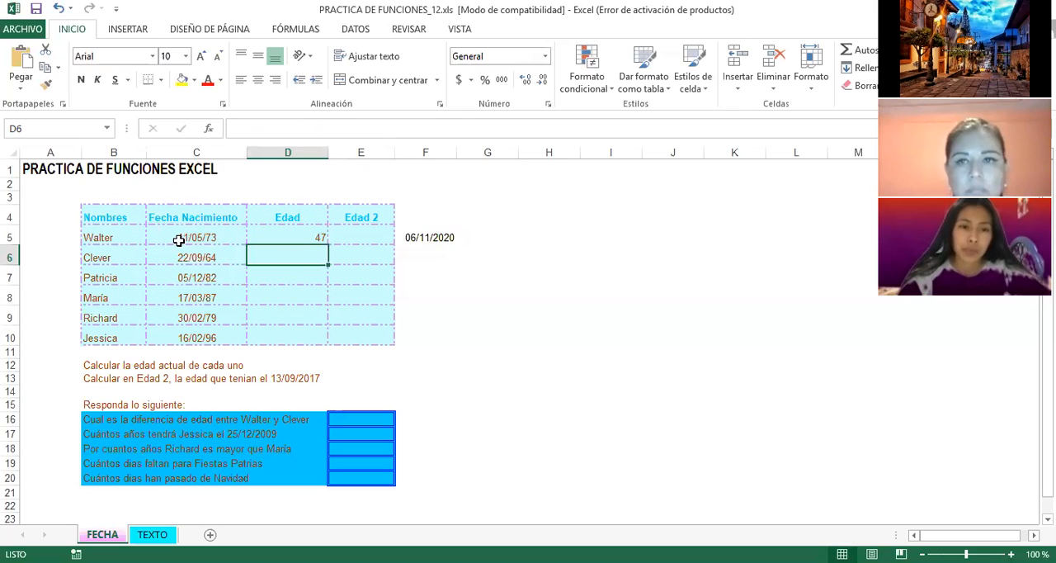
pyautogui.click(307, 237)
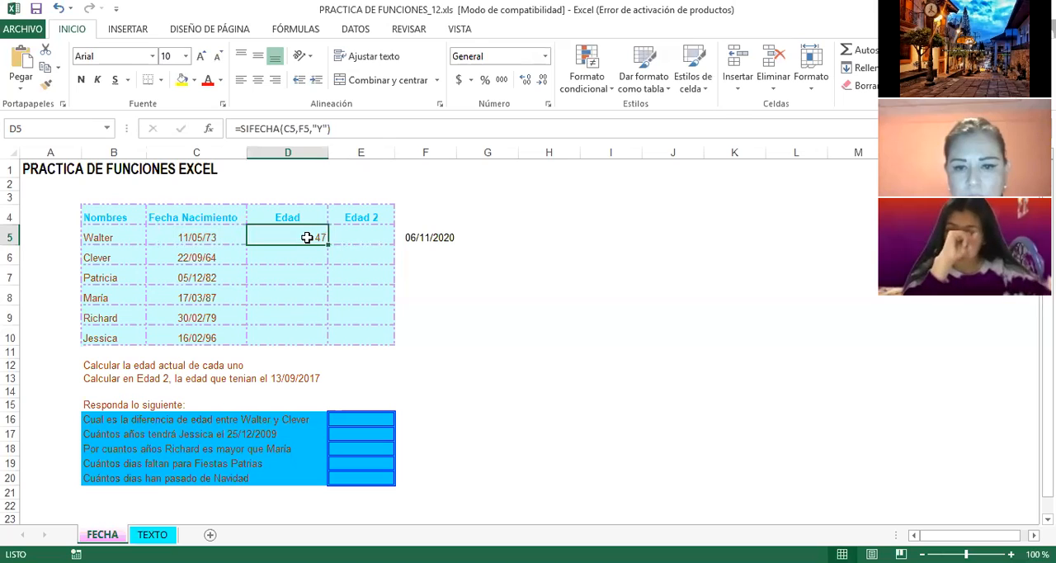
# Step: Calculate the second person's age in years in D6 with the formula =SIFECHA(C6,F5,"Y")
pyautogui.click(291, 254)
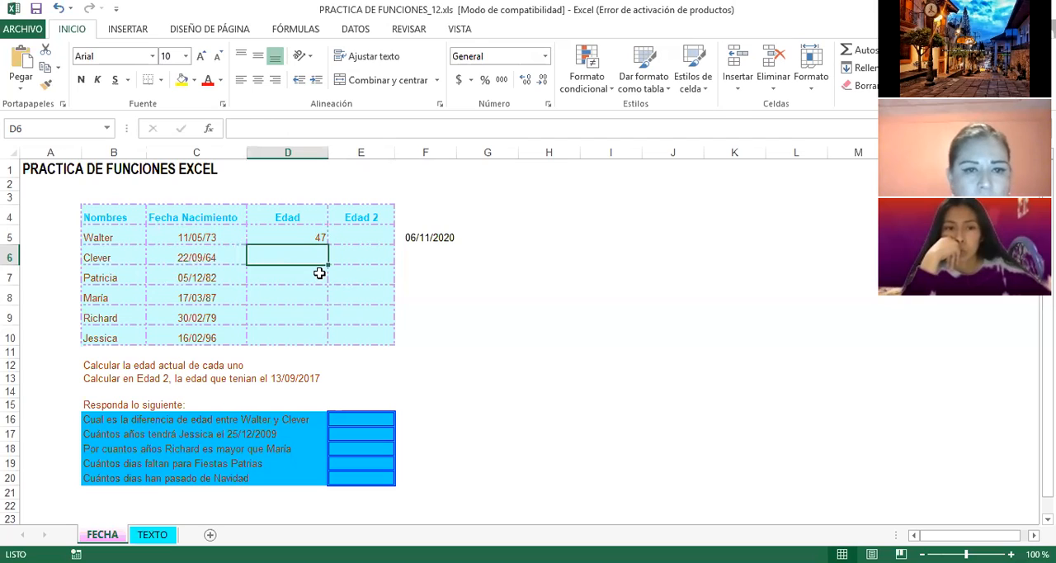
pyautogui.write('=')
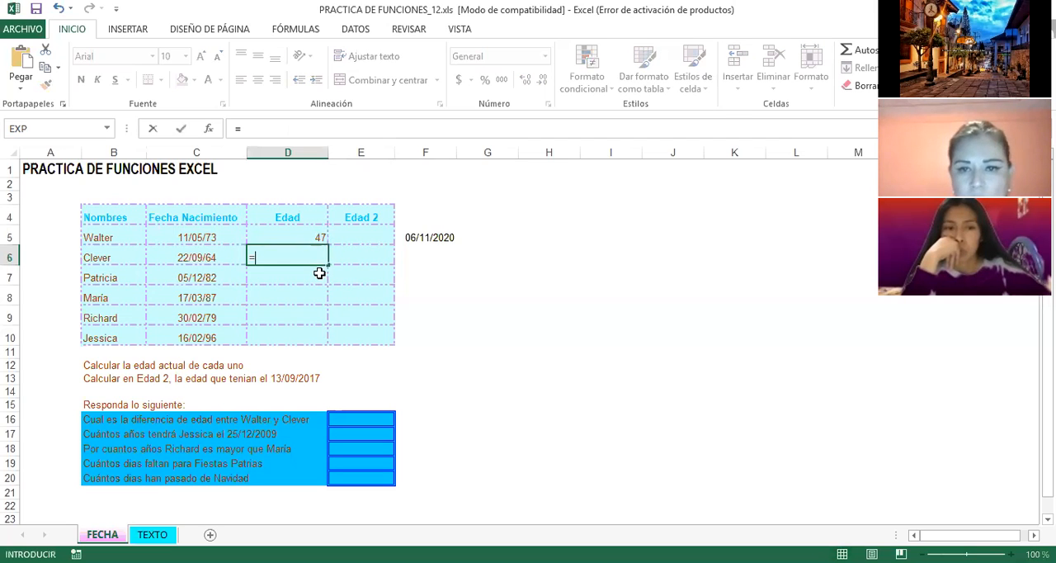
pyautogui.write('SIFECHA')
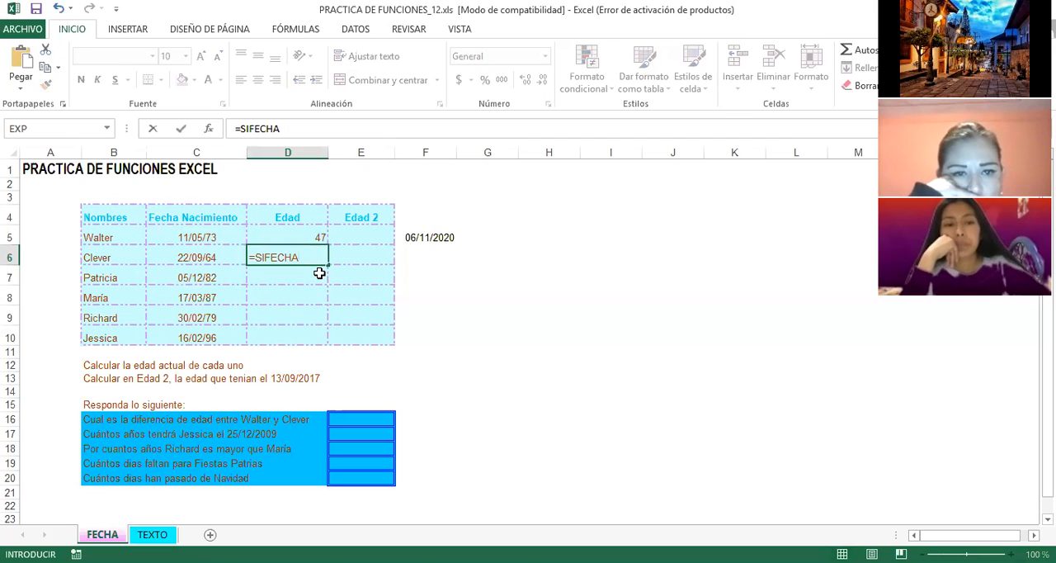
pyautogui.write('(')
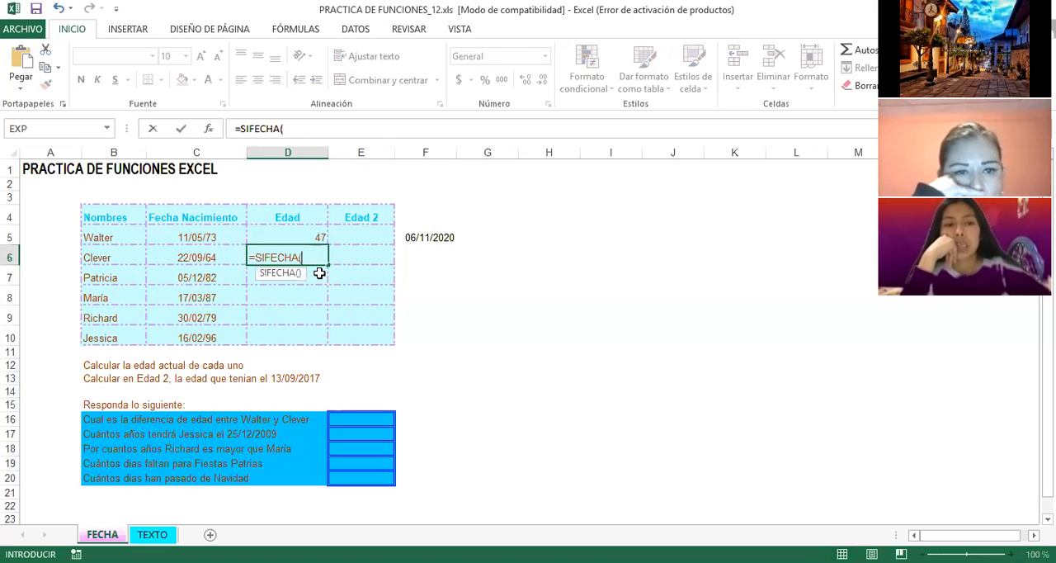
pyautogui.click(193, 257)
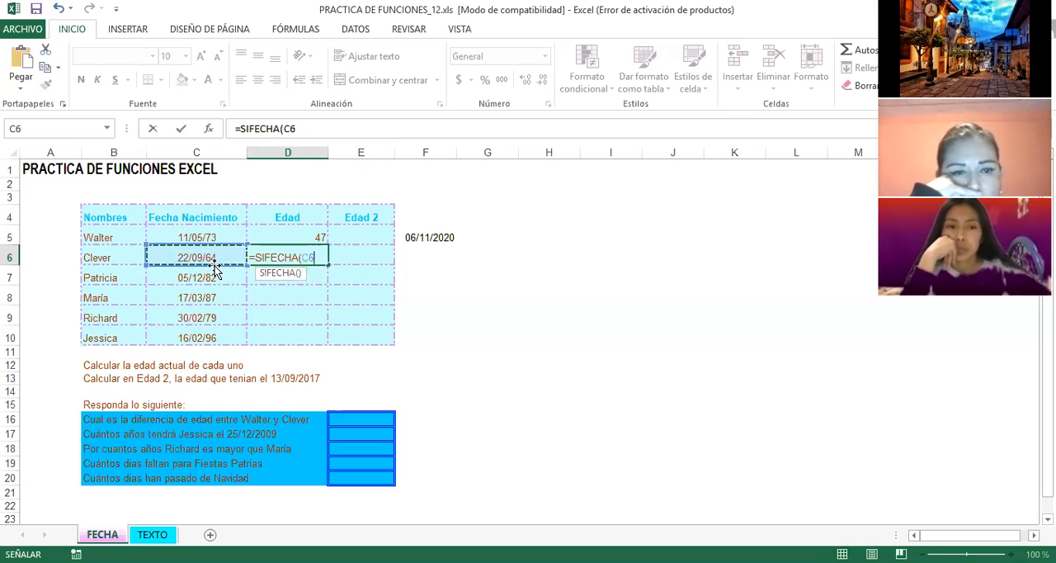
pyautogui.write(',')
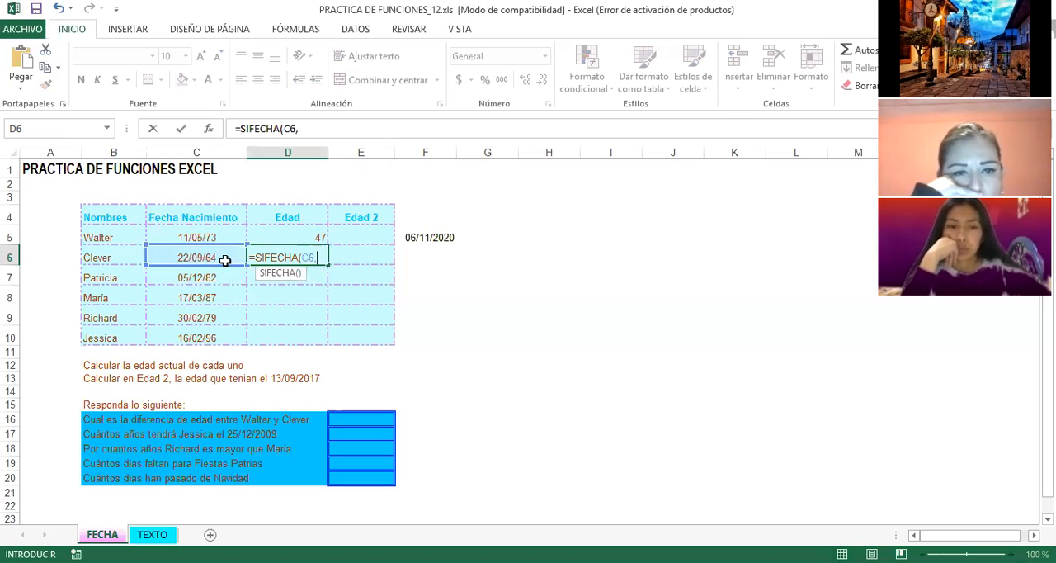
pyautogui.click(433, 238)
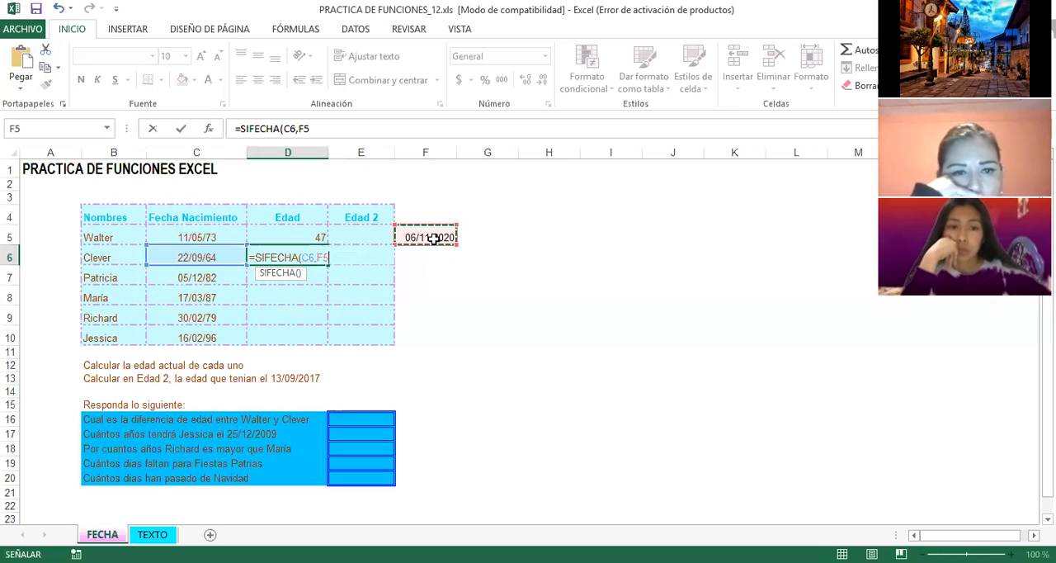
pyautogui.write(',')
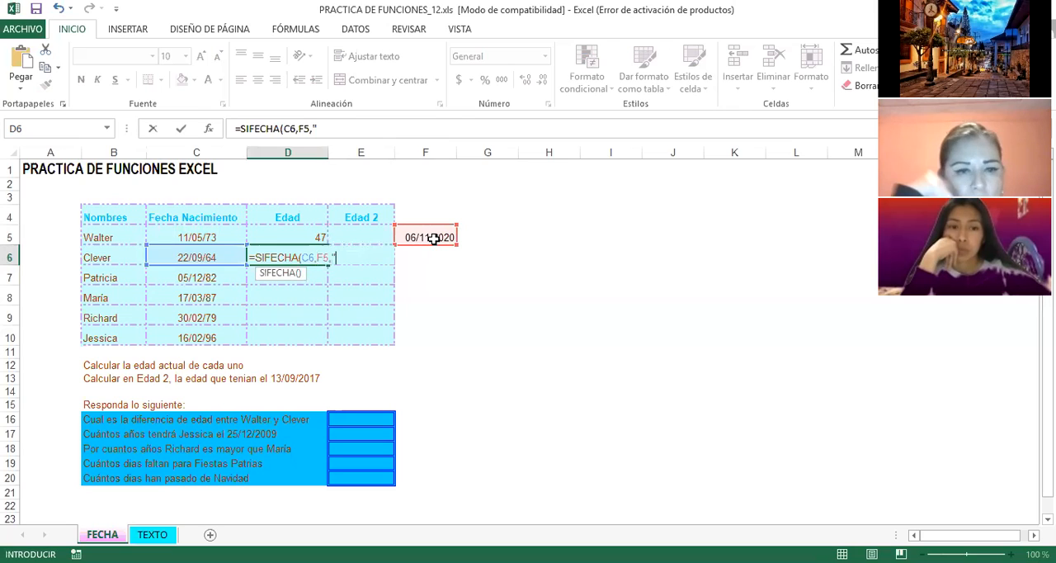
pyautogui.write('"Y')
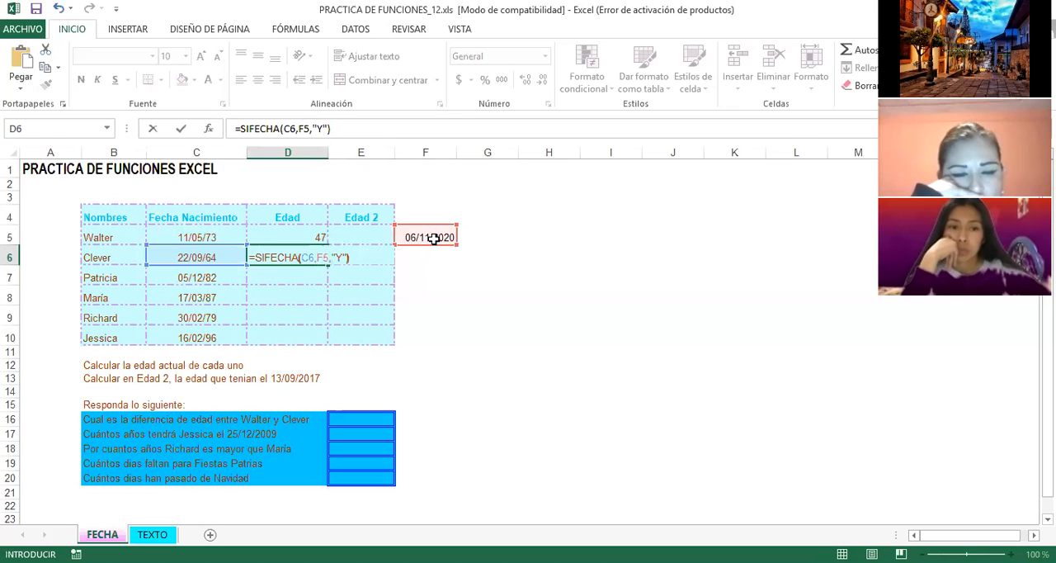
pyautogui.press('Return')
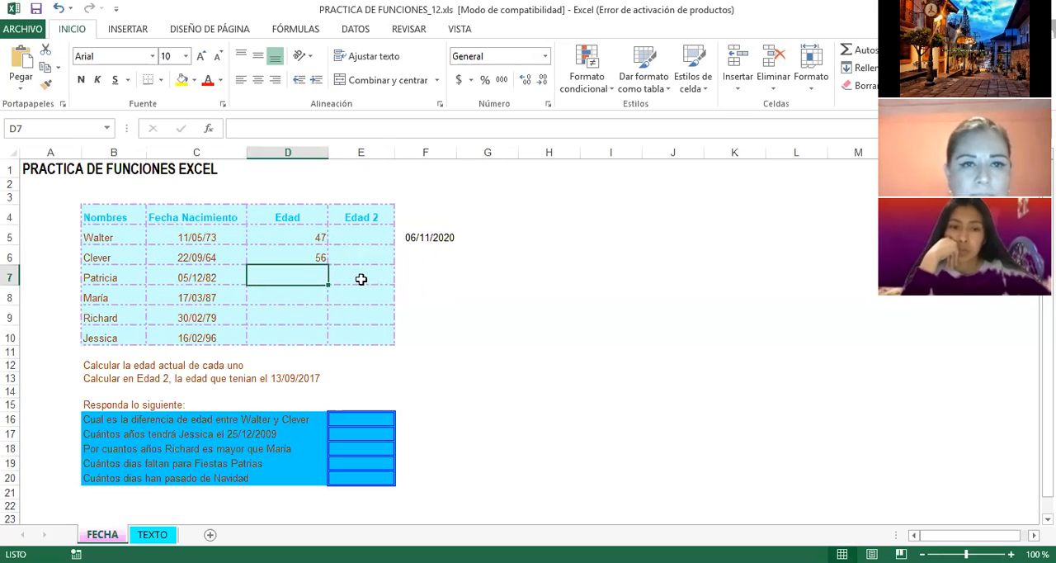
# Step: Review the age formulas in D5 and D6 and the remaining people in rows 7 to 10
pyautogui.click(285, 237)
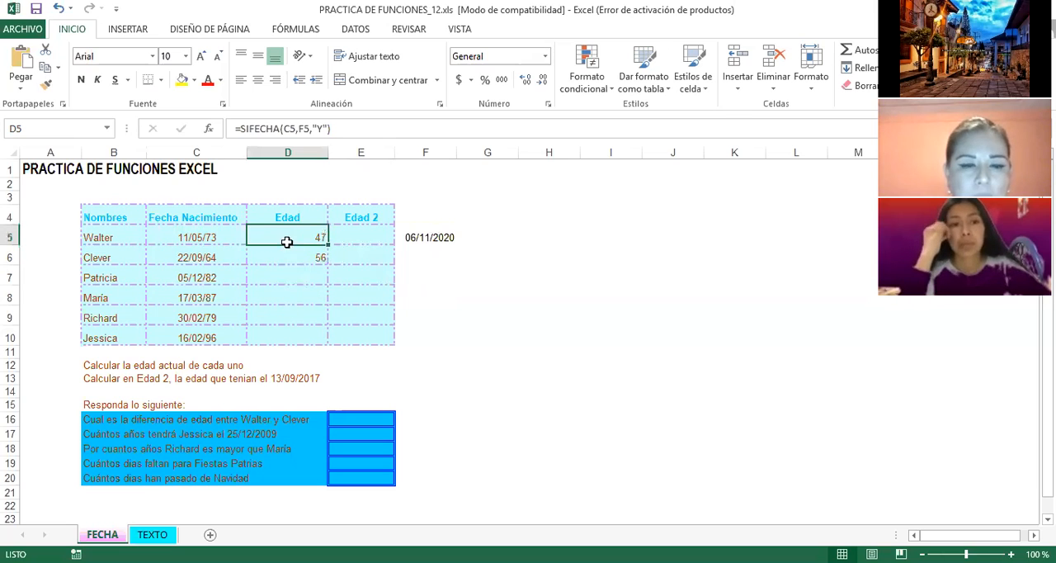
pyautogui.click(283, 257)
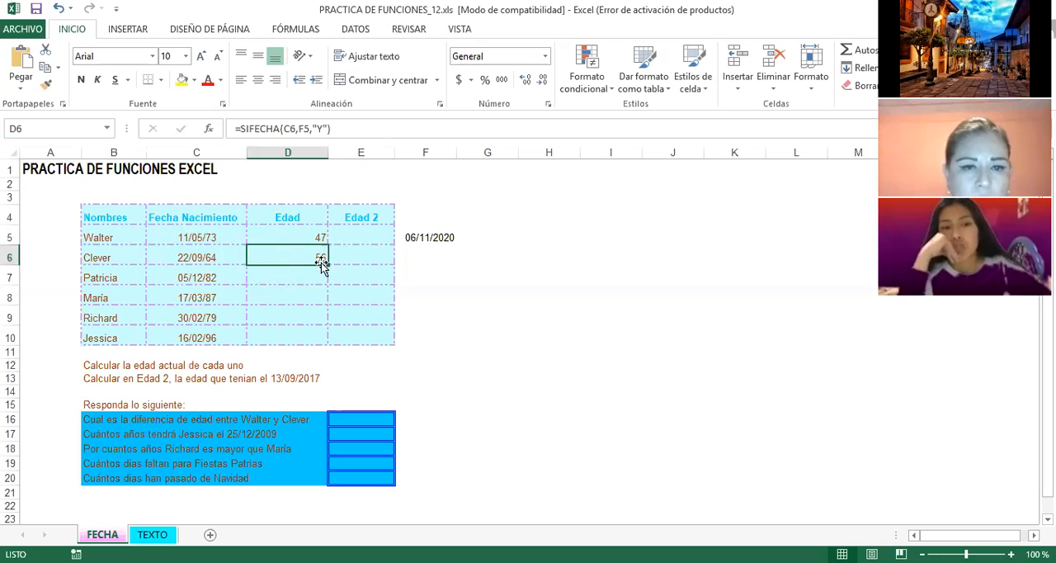
pyautogui.click(107, 279)
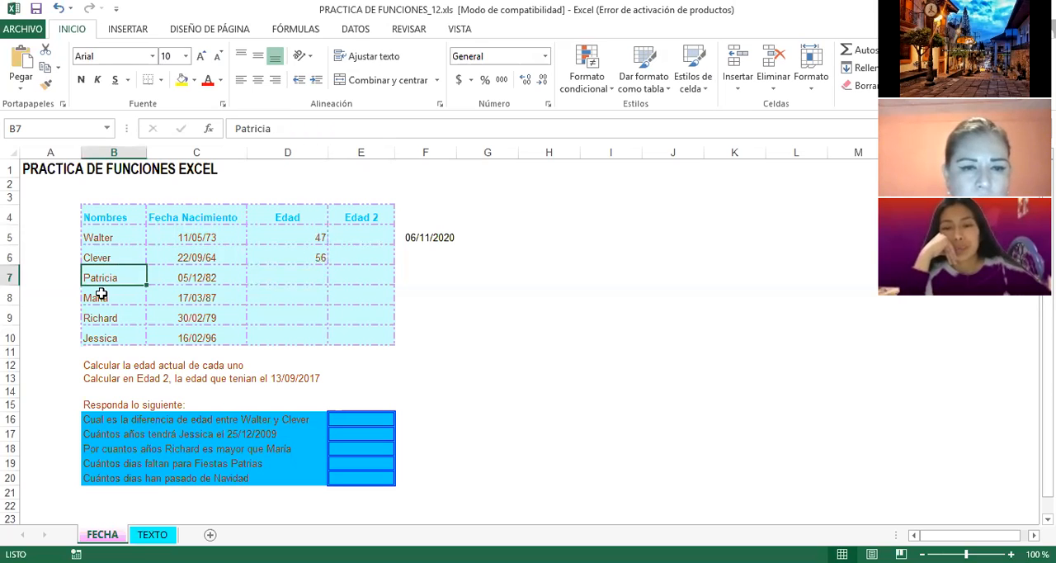
pyautogui.click(103, 299)
pyautogui.click(112, 319)
pyautogui.click(105, 337)
pyautogui.click(281, 280)
pyautogui.click(298, 257)
pyautogui.click(299, 236)
pyautogui.click(302, 259)
# Step: Examine the empty Edad 2 column and the instruction in row 13 about each person's age on 13/09/2017
pyautogui.click(370, 236)
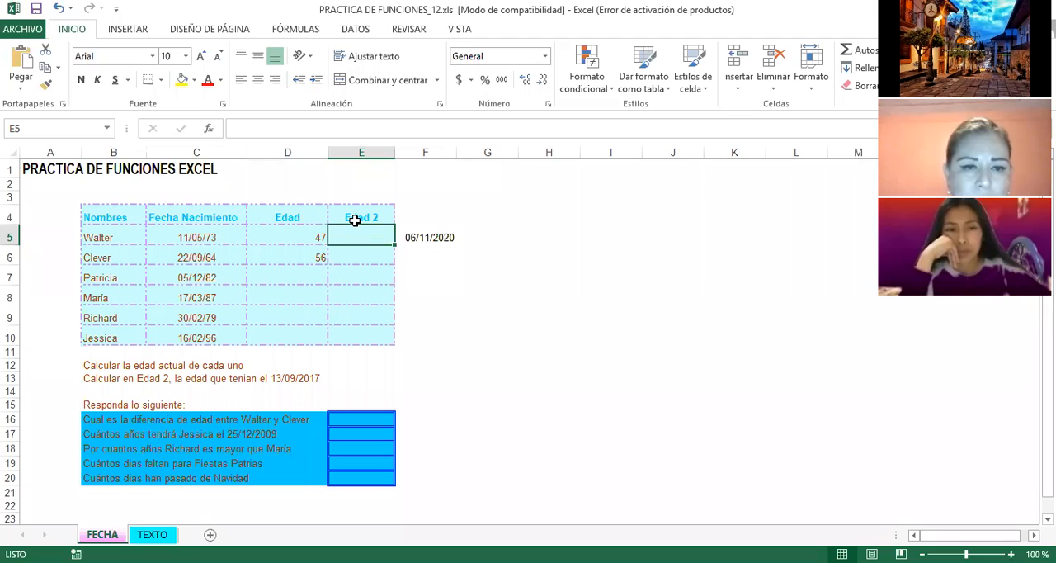
pyautogui.click(89, 377)
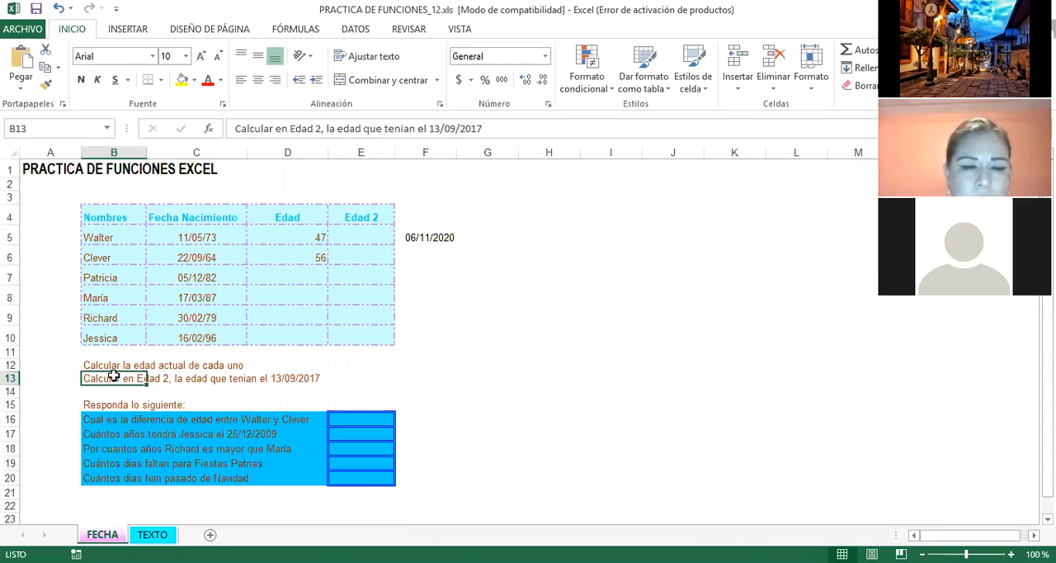
pyautogui.moveTo(106, 378); pyautogui.dragTo(299, 377)
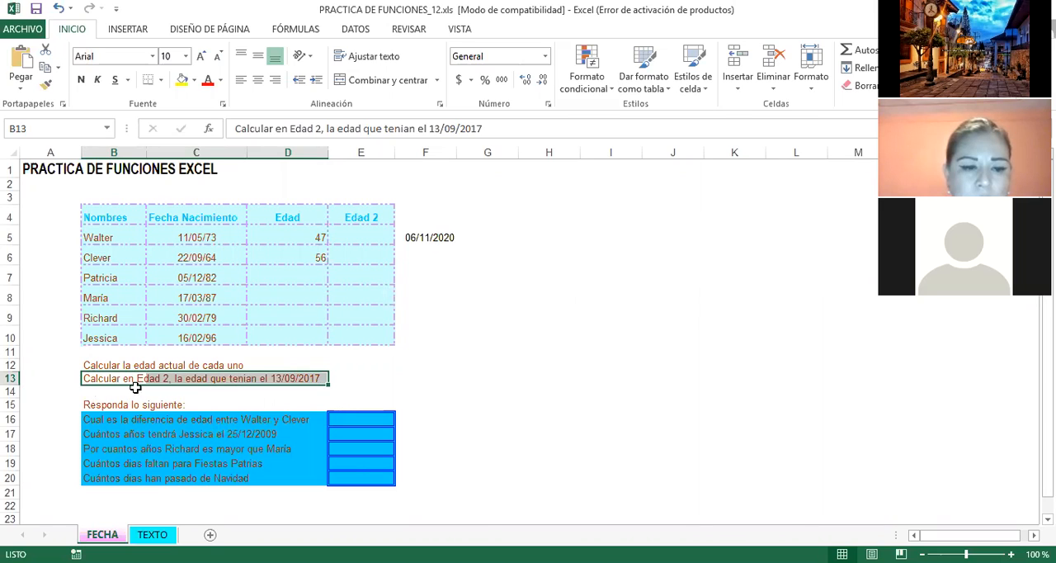
pyautogui.click(191, 391)
pyautogui.click(361, 215)
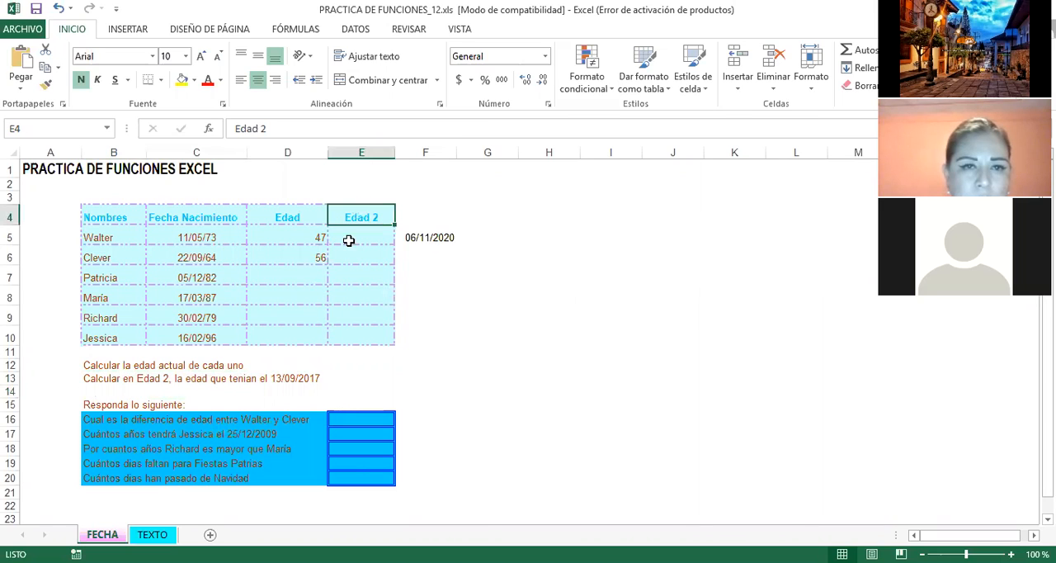
pyautogui.click(190, 378)
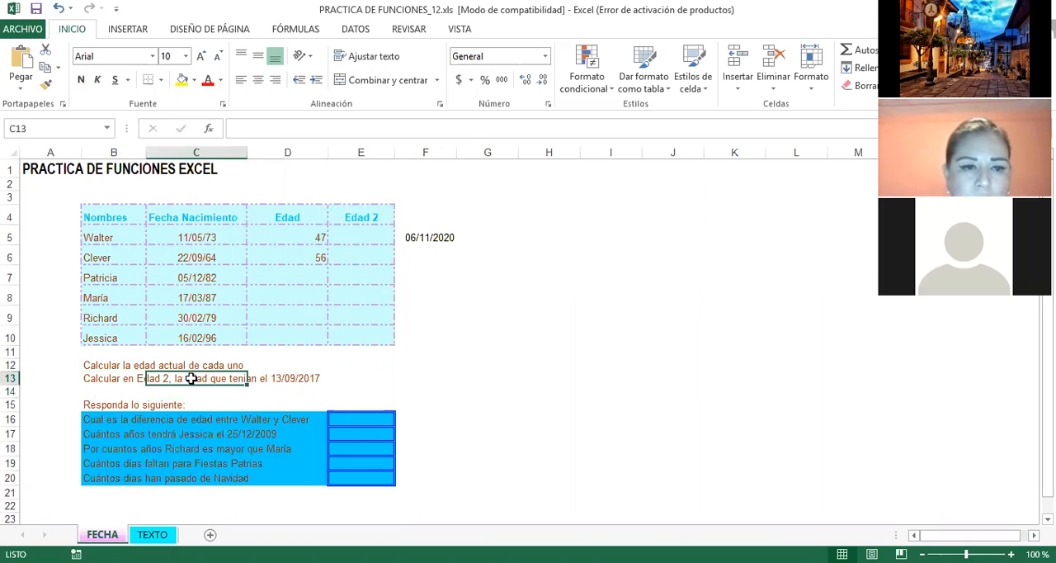
pyautogui.click(284, 380)
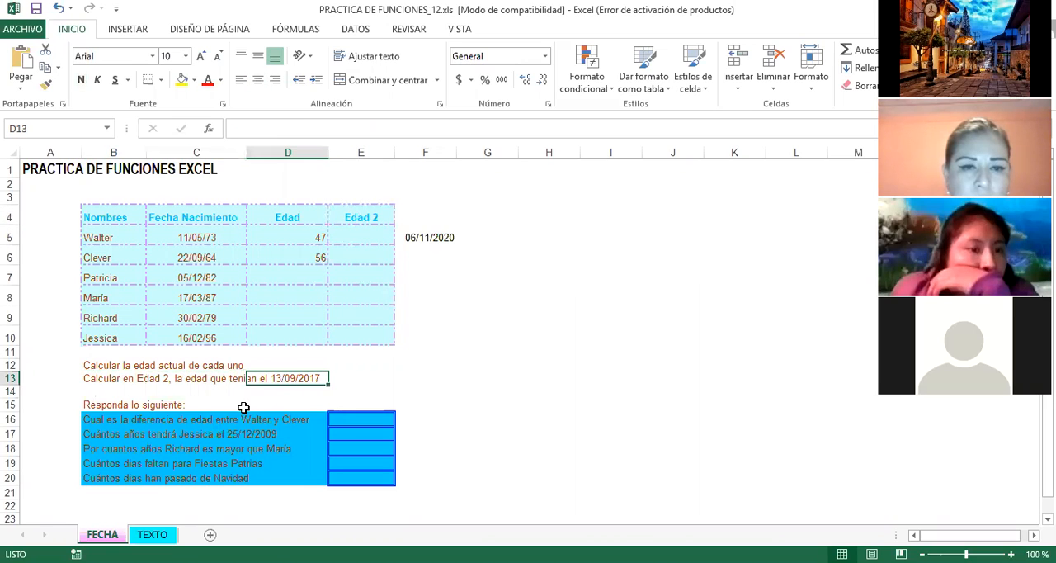
pyautogui.click(291, 394)
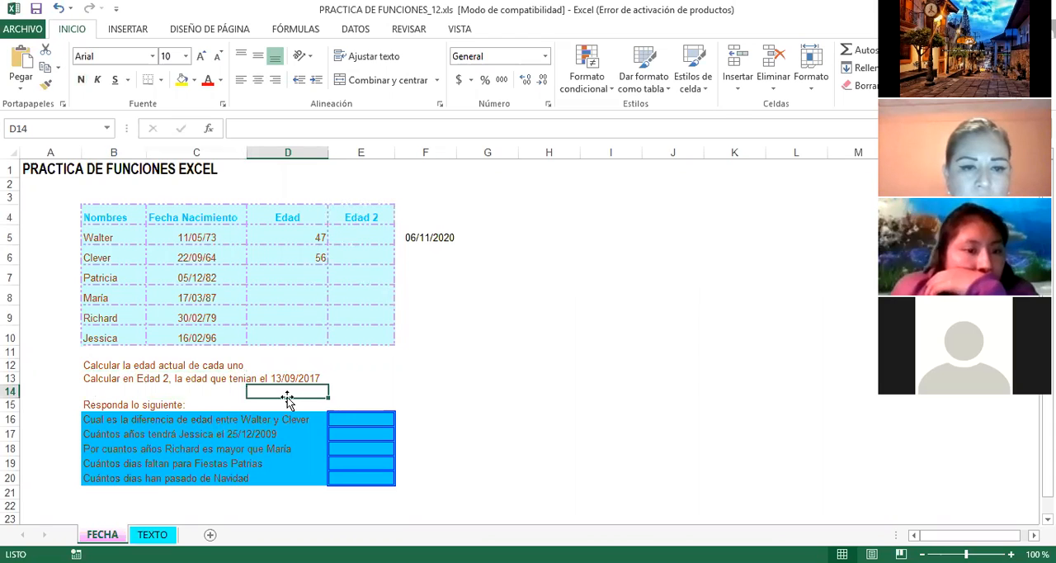
pyautogui.click(297, 382)
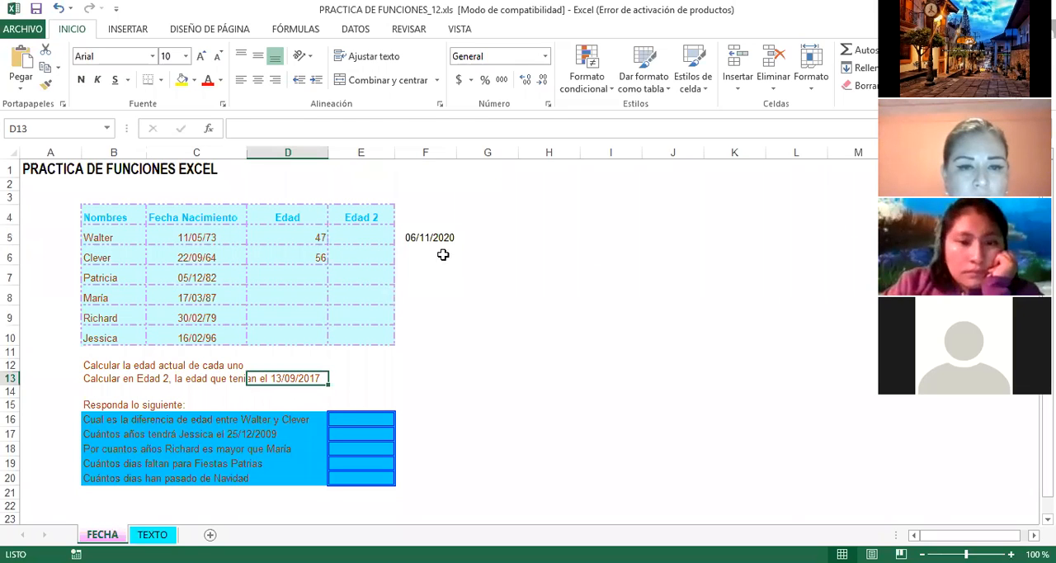
# Step: Enter the reference date 13-09-2017 in cell F6, below the current date
pyautogui.click(415, 257)
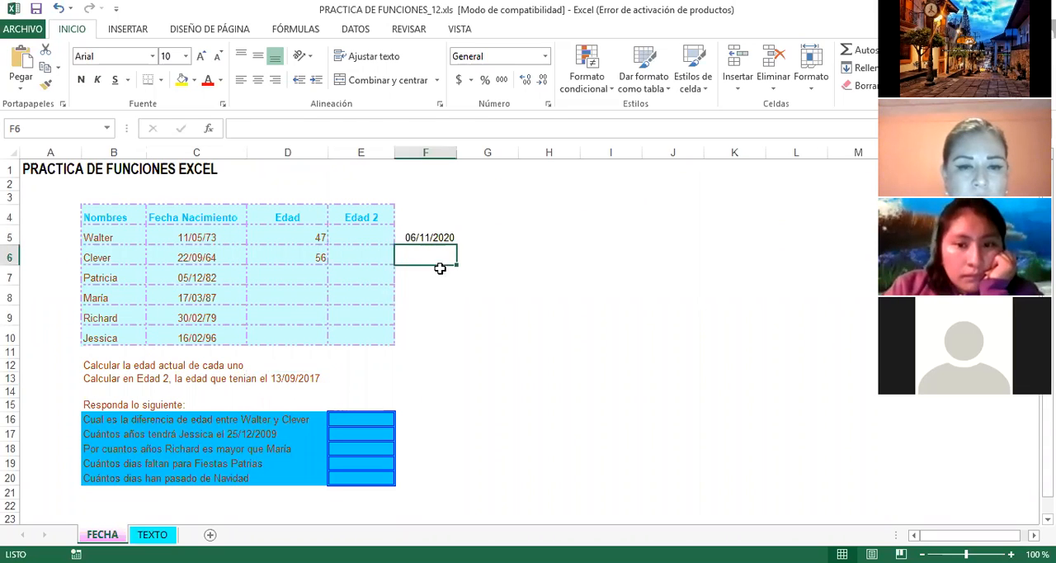
pyautogui.write('13')
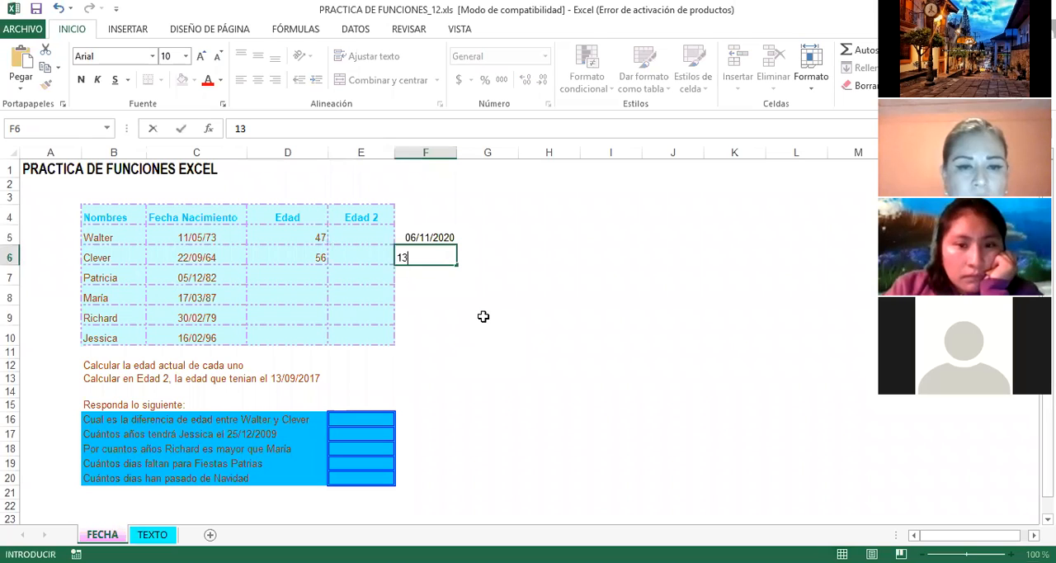
pyautogui.write('-09-2017')
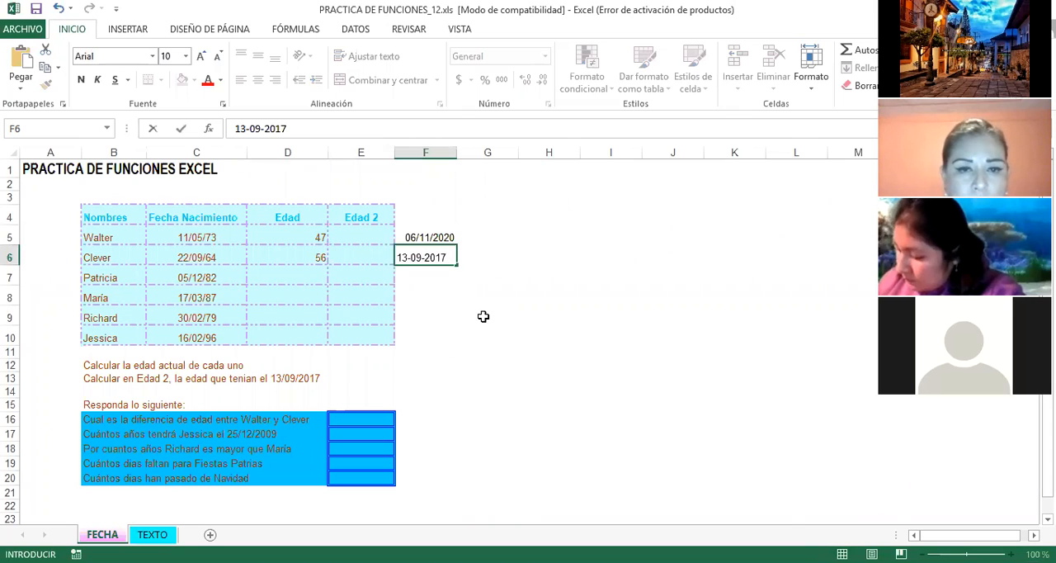
pyautogui.press('Return')
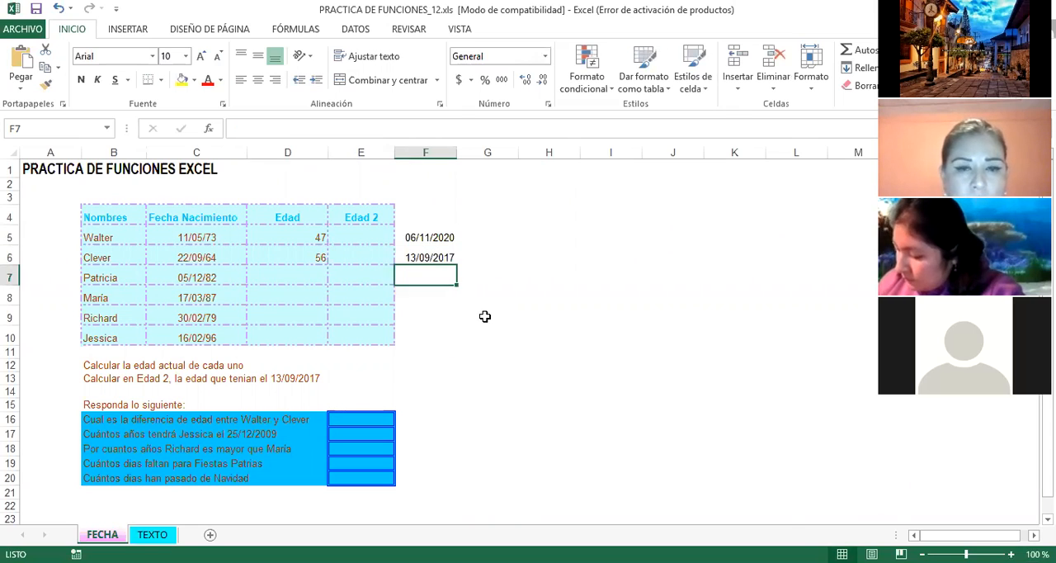
pyautogui.click(444, 259)
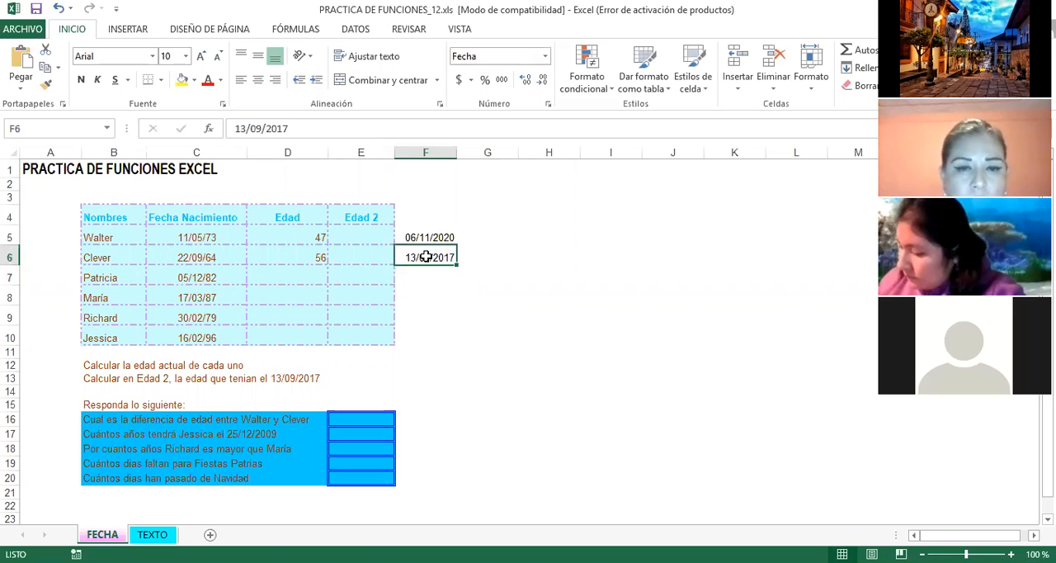
pyautogui.click(431, 278)
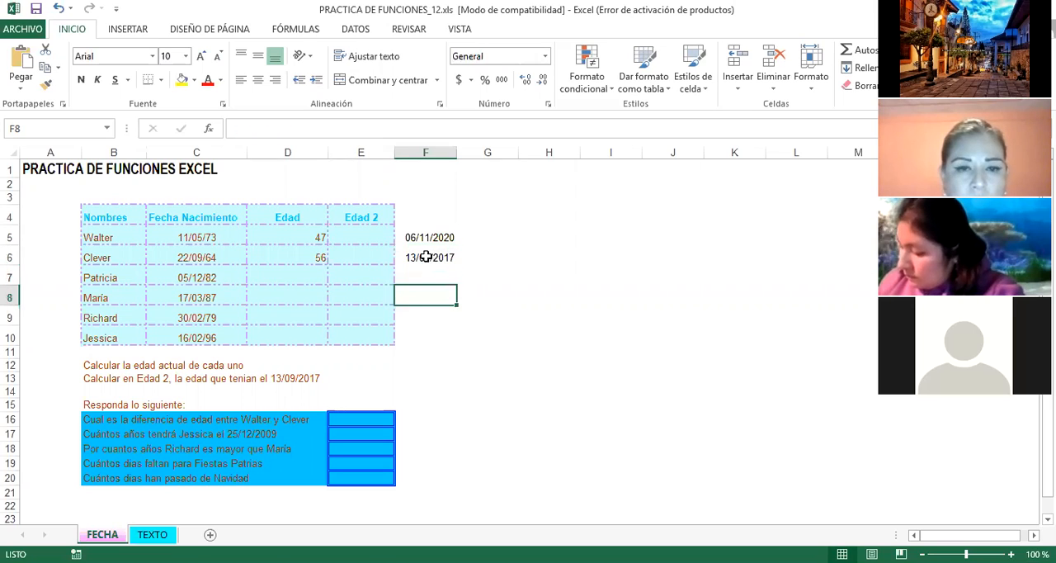
pyautogui.click(424, 258)
# Step: Calculate the first person's Edad 2 in years in E5 with the formula =SIFECHA(C5,F6,"Y")
pyautogui.click(371, 236)
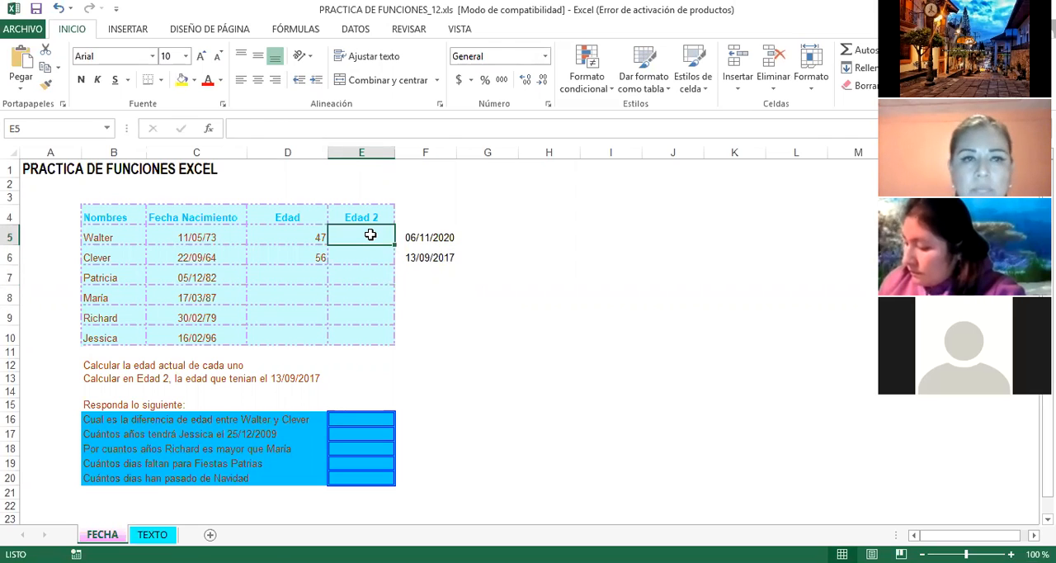
pyautogui.write('=SIFECHA')
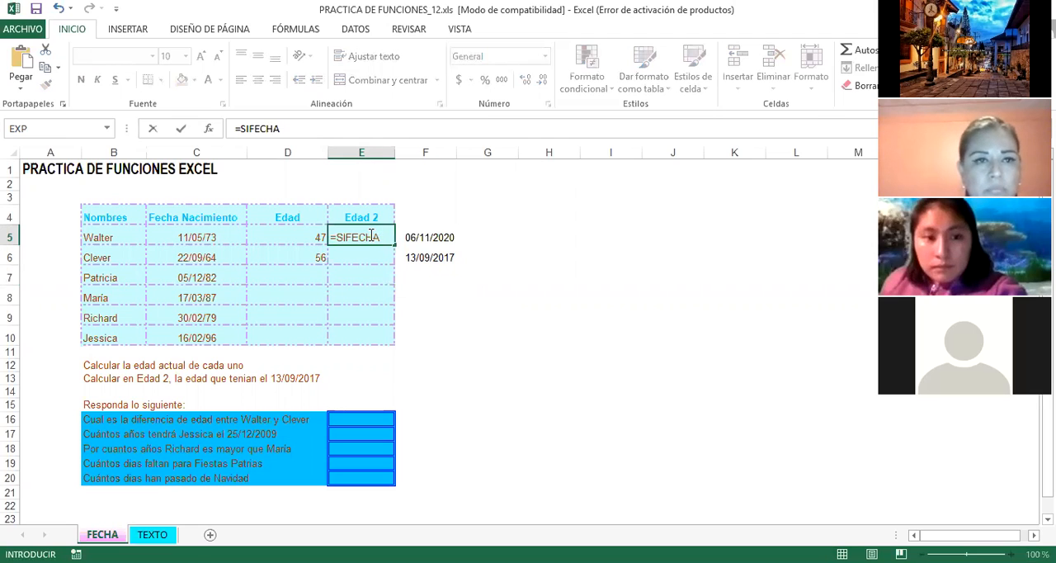
pyautogui.write('(')
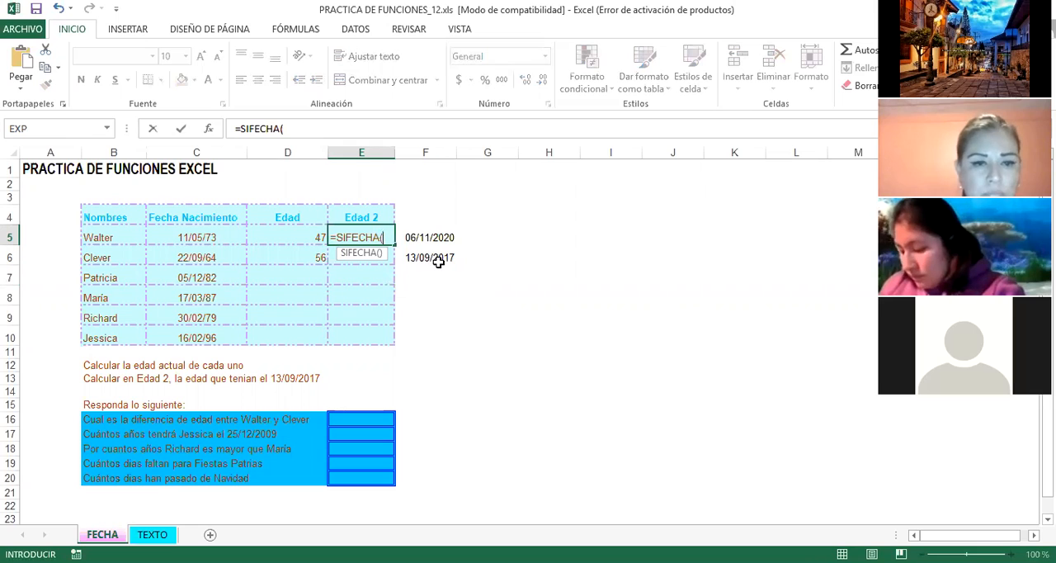
pyautogui.click(192, 240)
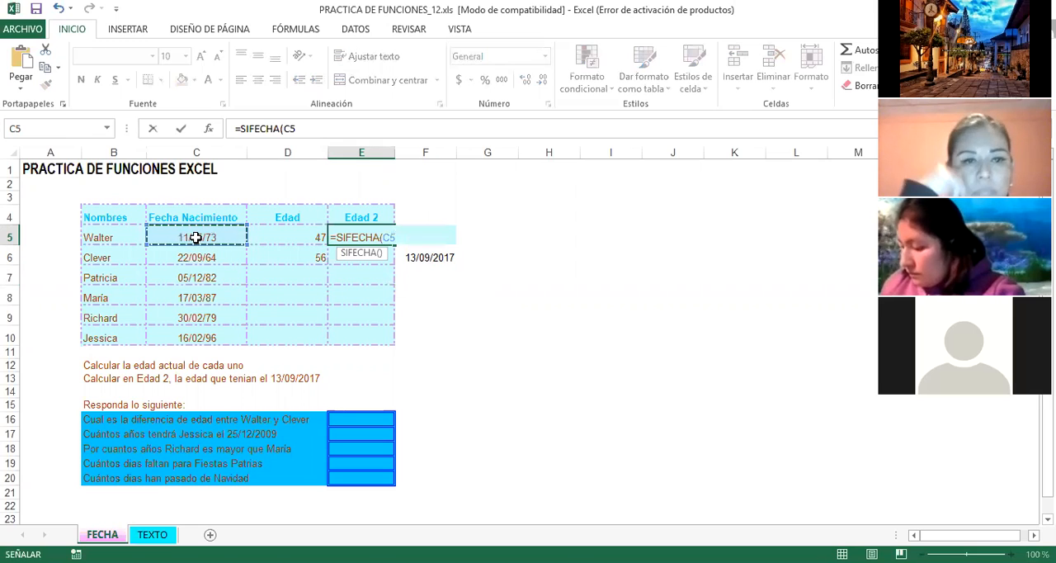
pyautogui.write(',')
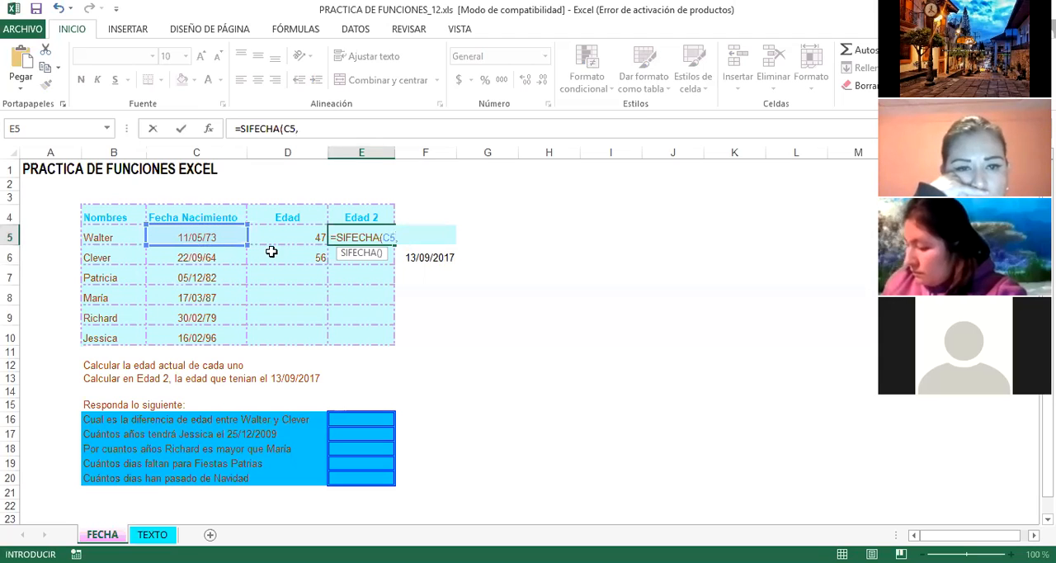
pyautogui.click(438, 258)
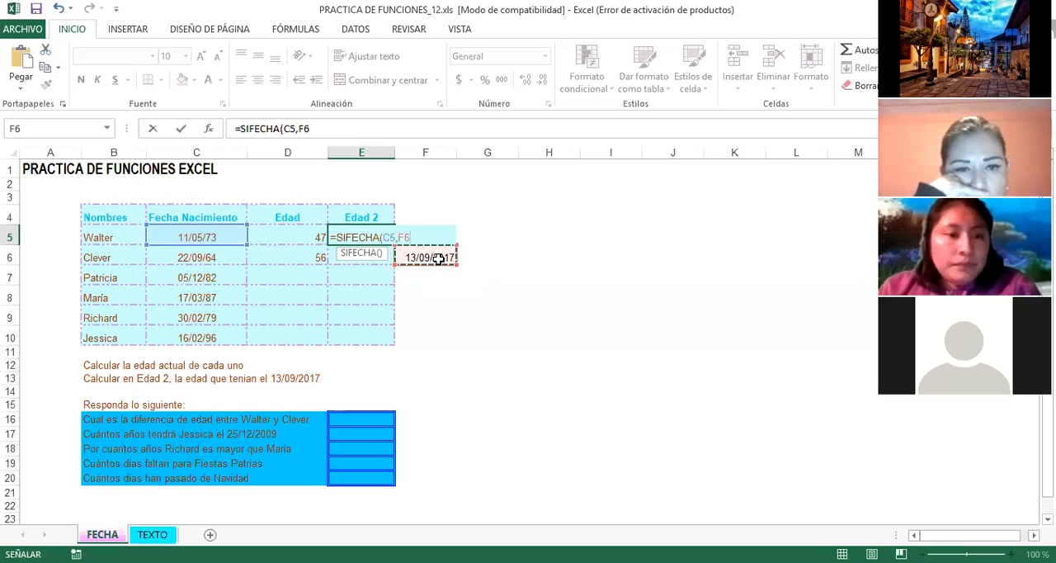
pyautogui.write(',"Y')
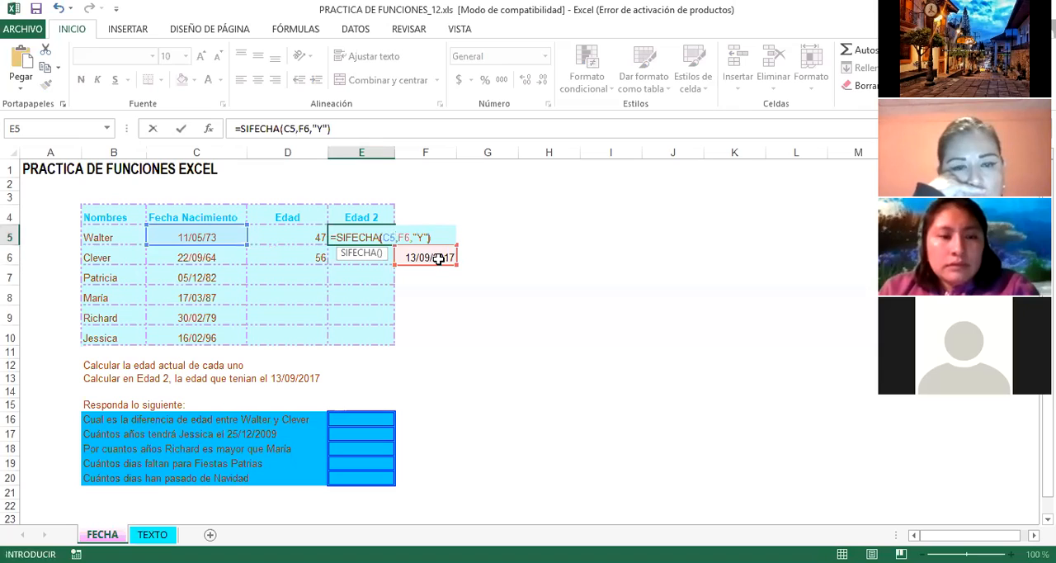
pyautogui.press('Return')
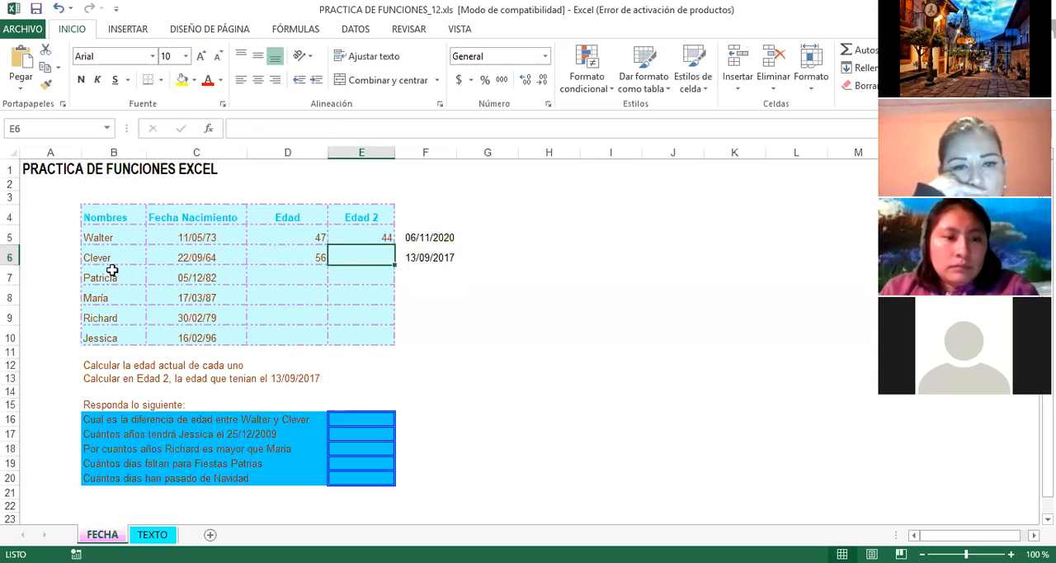
# Step: Review the remaining people in rows 6 to 10 and the age-difference question in row 16
pyautogui.moveTo(102, 258); pyautogui.dragTo(351, 339)
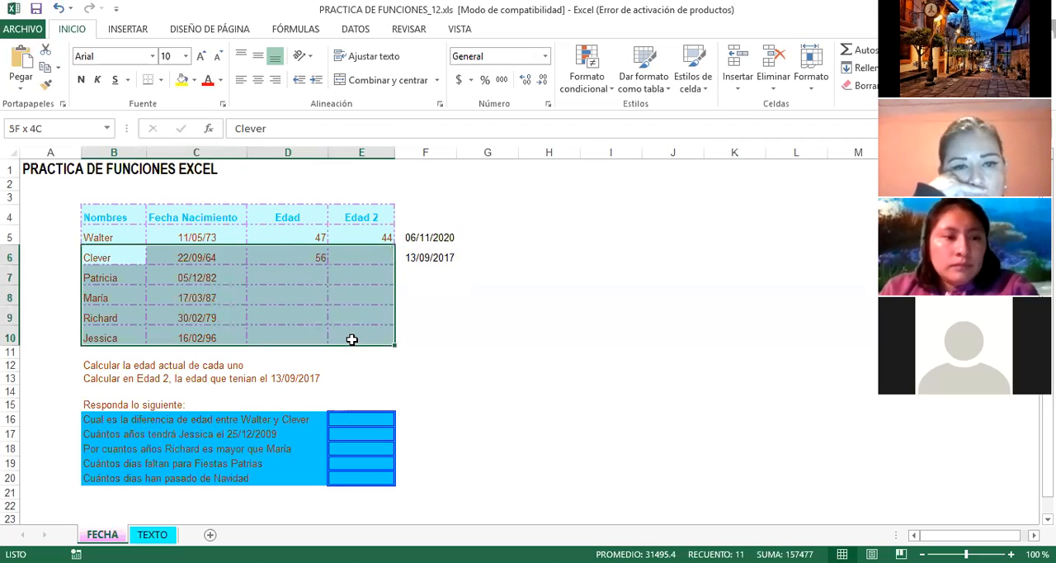
pyautogui.click(435, 310)
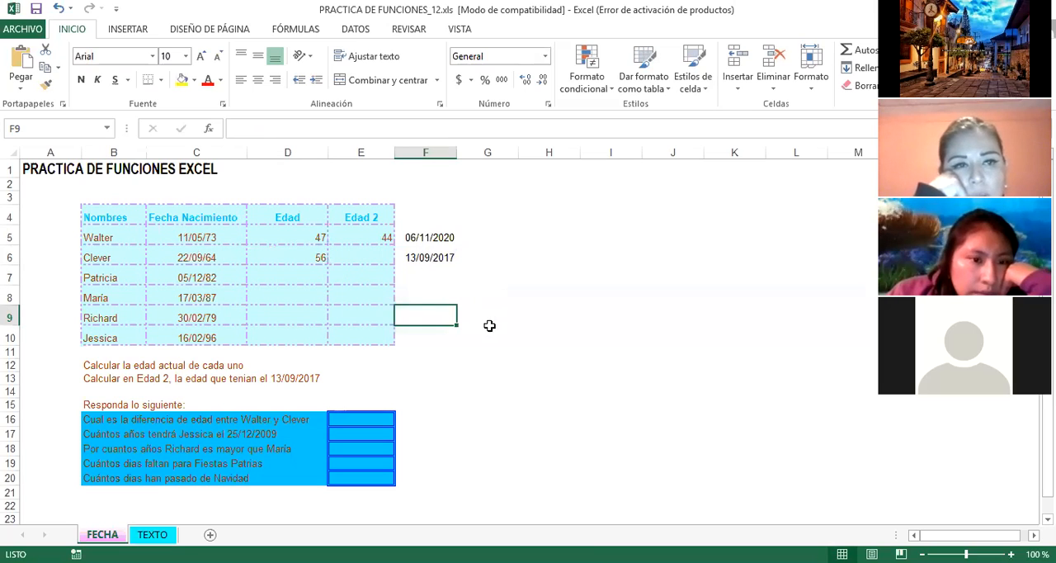
pyautogui.click(487, 352)
pyautogui.click(469, 377)
pyautogui.scroll(-1, 419, 399)
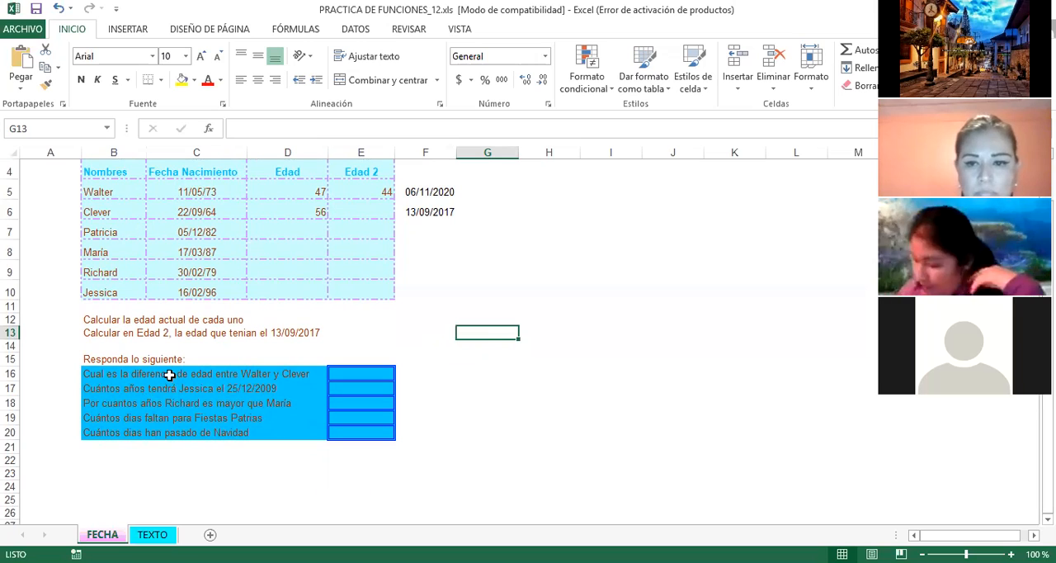
pyautogui.click(161, 388)
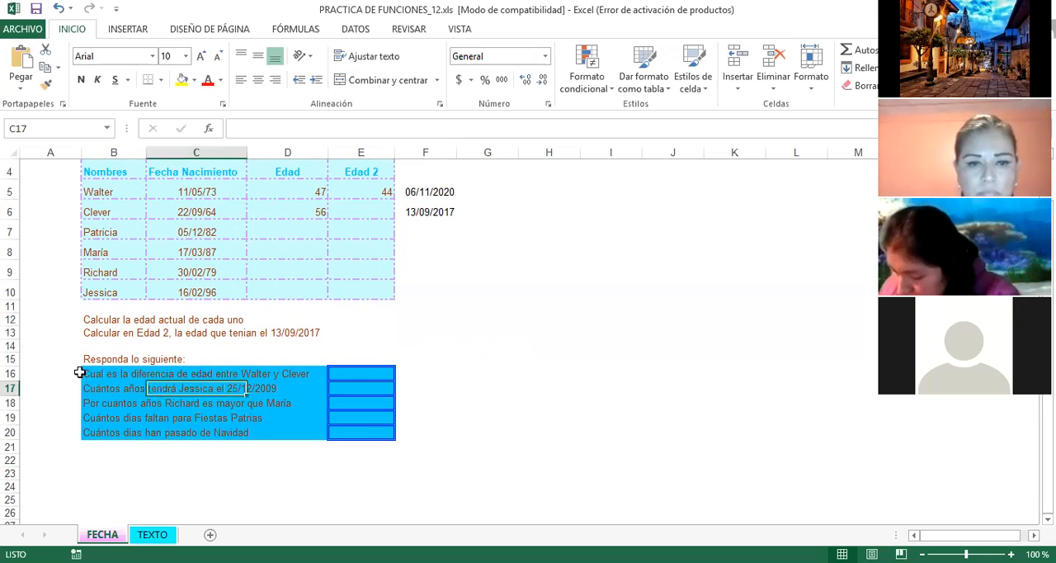
pyautogui.click(85, 375)
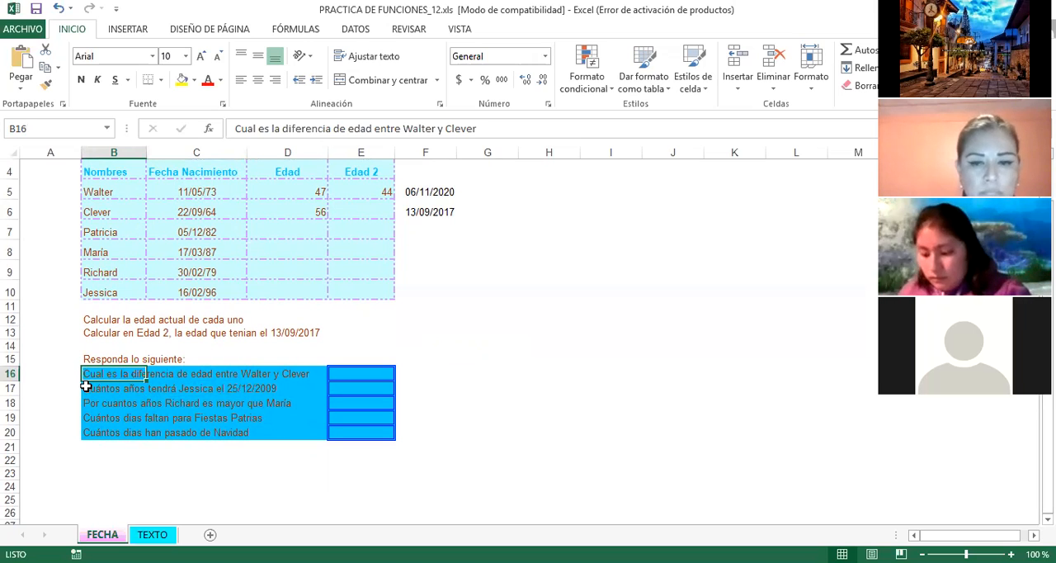
pyautogui.click(285, 374)
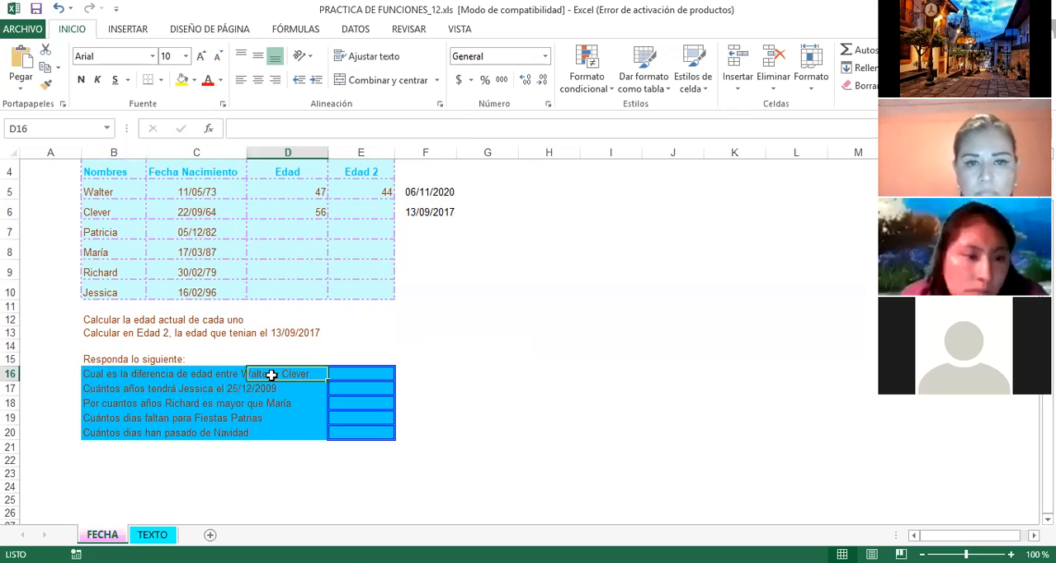
# Step: Calculate the age difference between the first two people in E16 with the formula =SIFECHA(C6,C5,"Y")
pyautogui.click(354, 374)
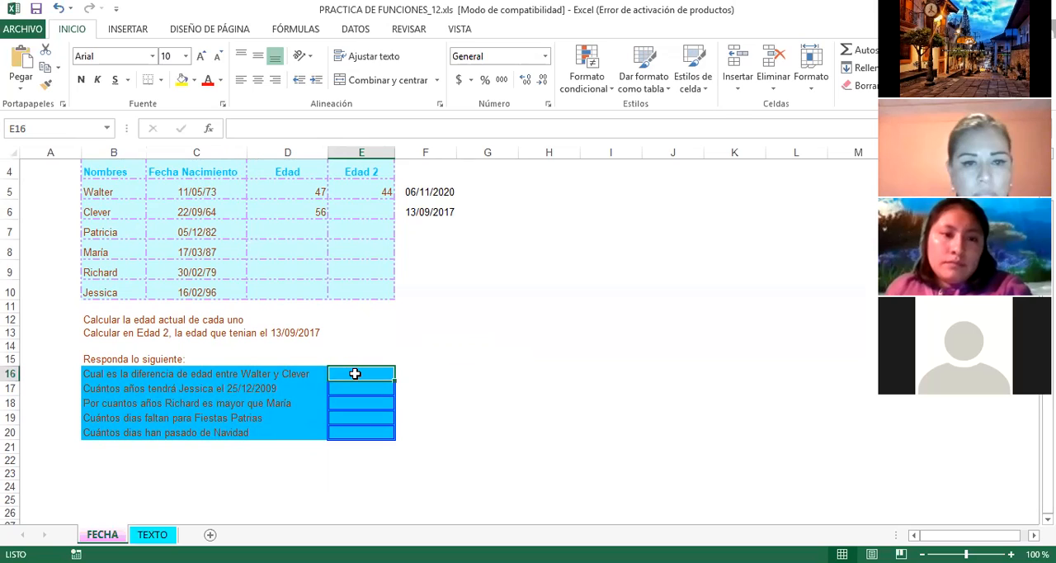
pyautogui.write('=')
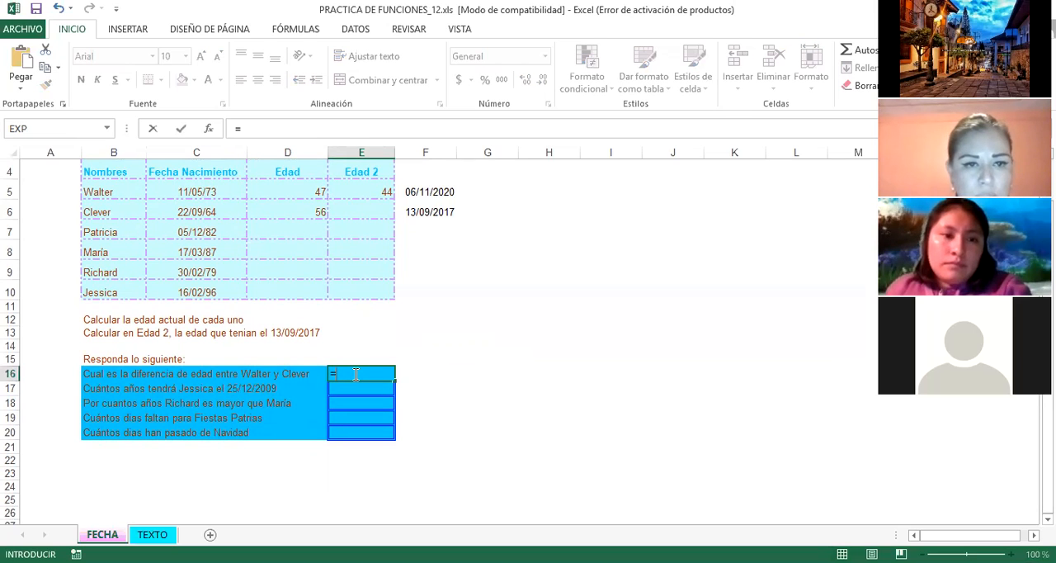
pyautogui.write('SIFECHA')
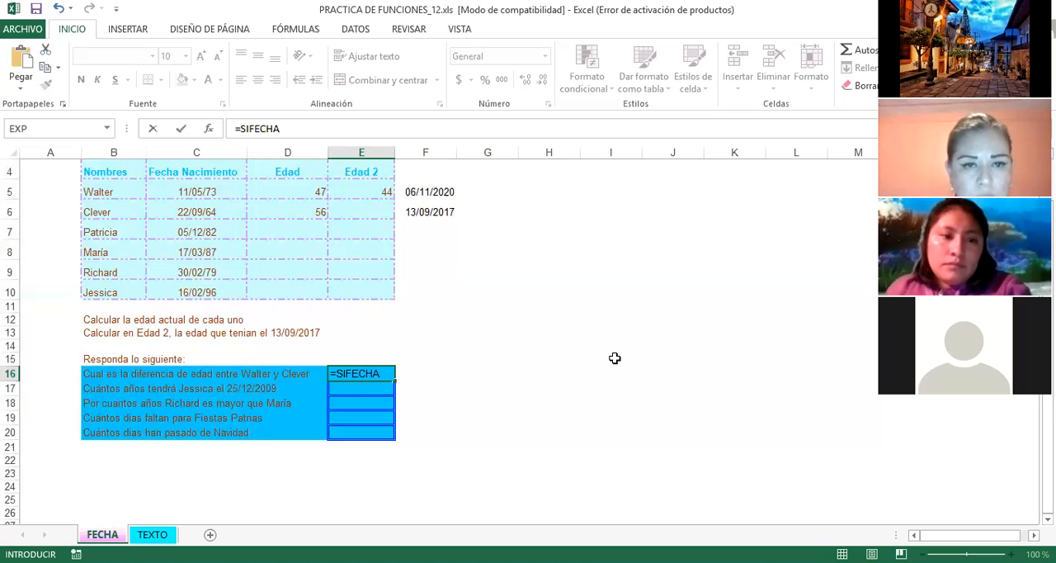
pyautogui.write('(')
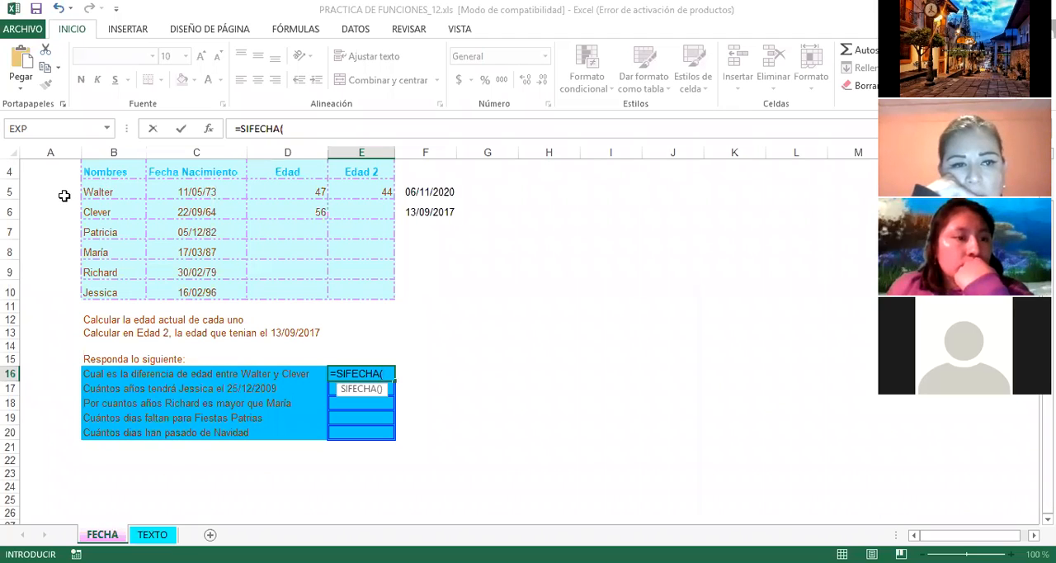
pyautogui.click(201, 211)
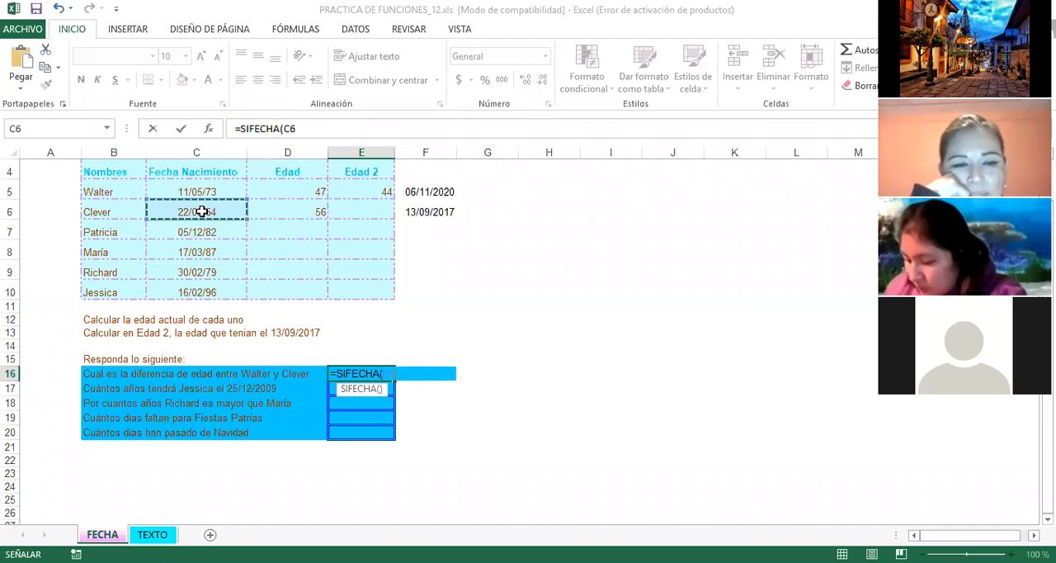
pyautogui.write(',')
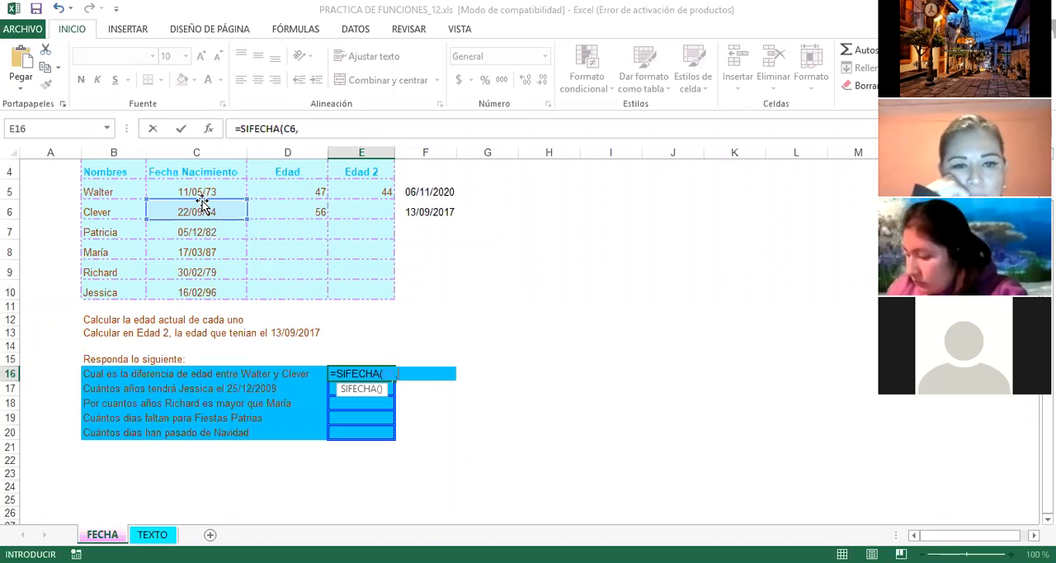
pyautogui.click(203, 190)
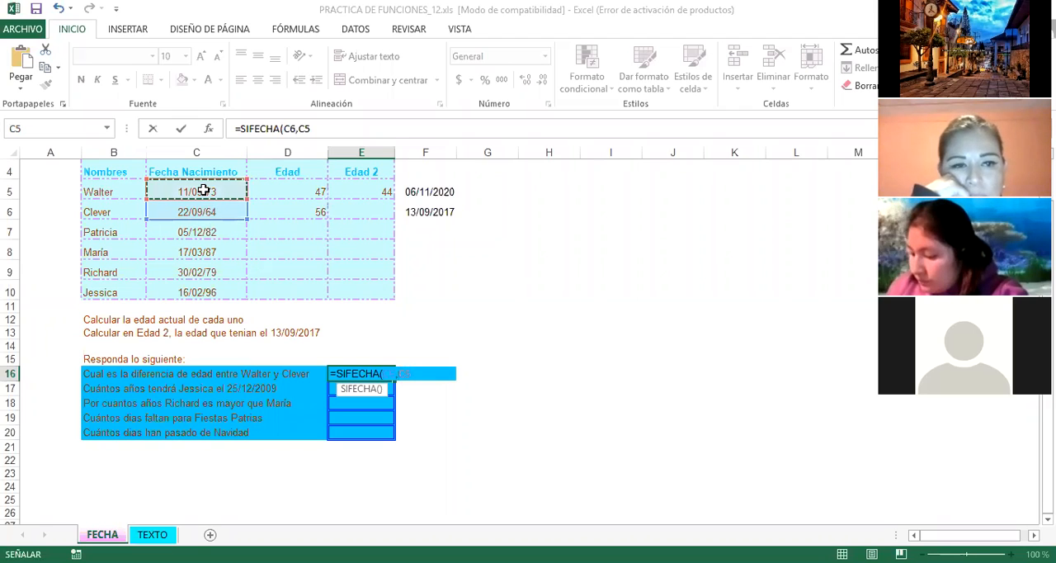
pyautogui.write(',"Y')
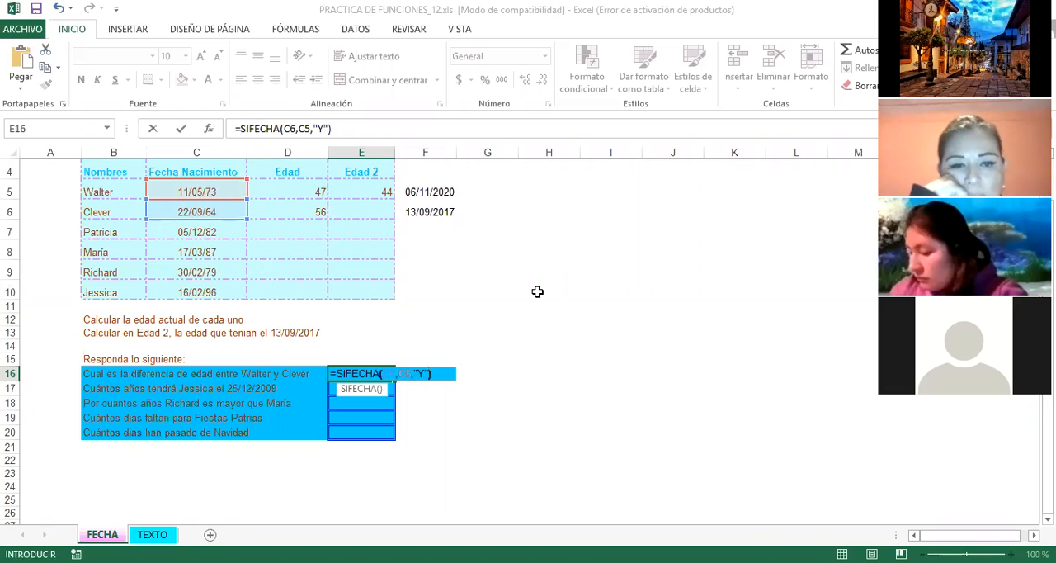
pyautogui.press('Return')
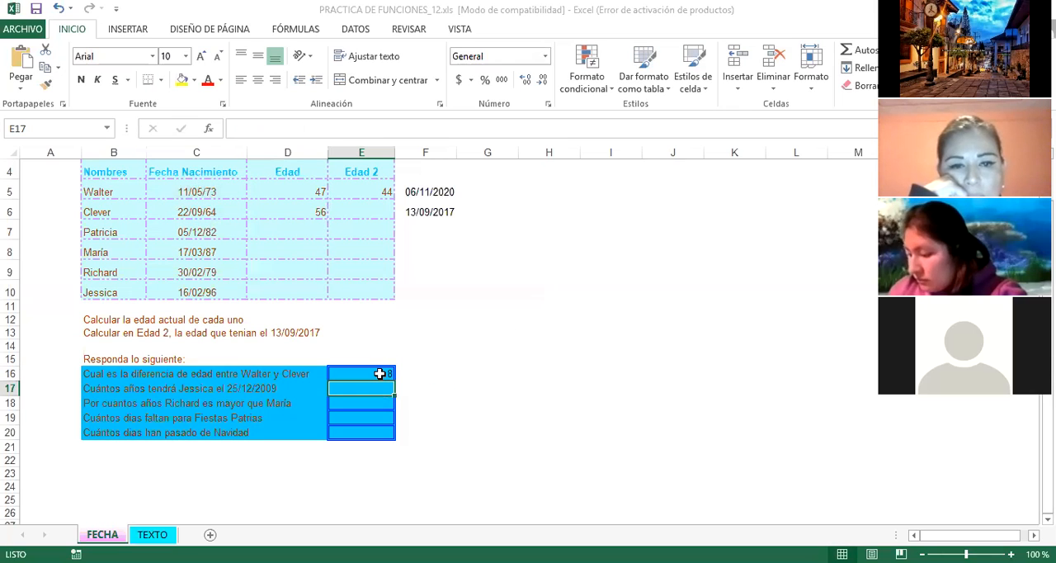
# Step: Examine the row 17 question about the last person's age on 25/12/2009 and the matching birth date in C10
pyautogui.click(99, 388)
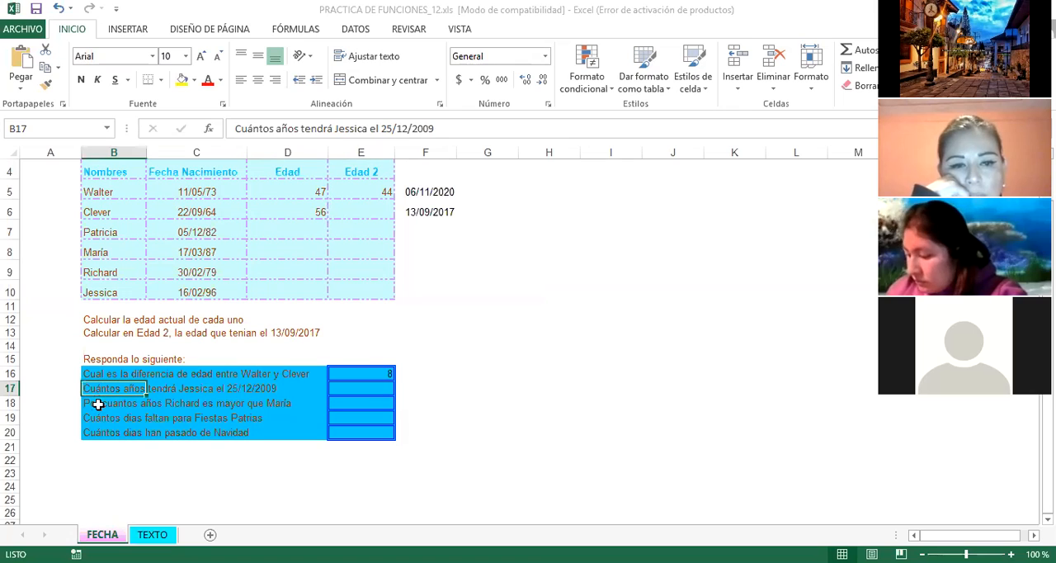
pyautogui.click(107, 418)
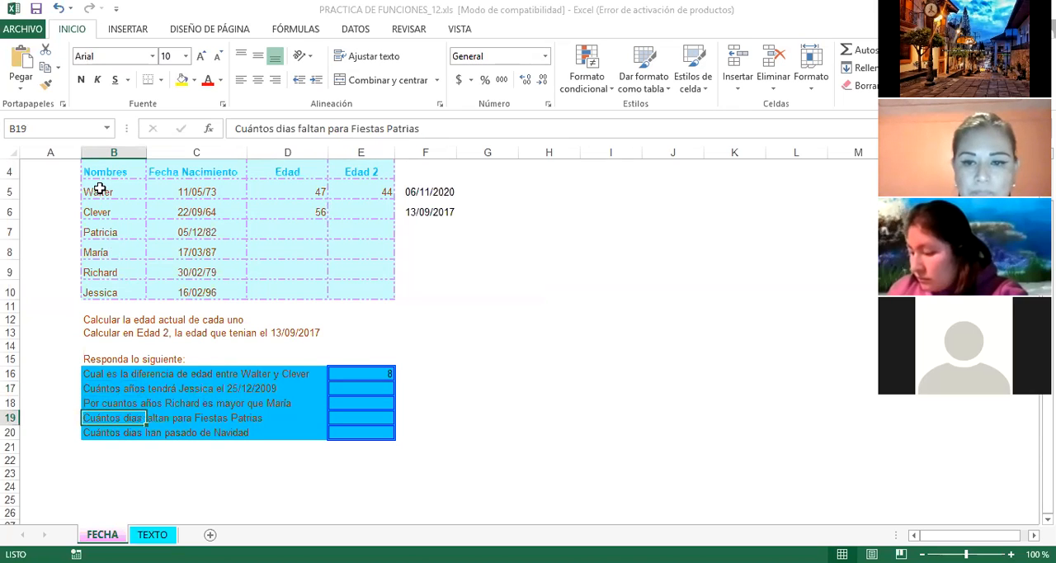
pyautogui.click(153, 292)
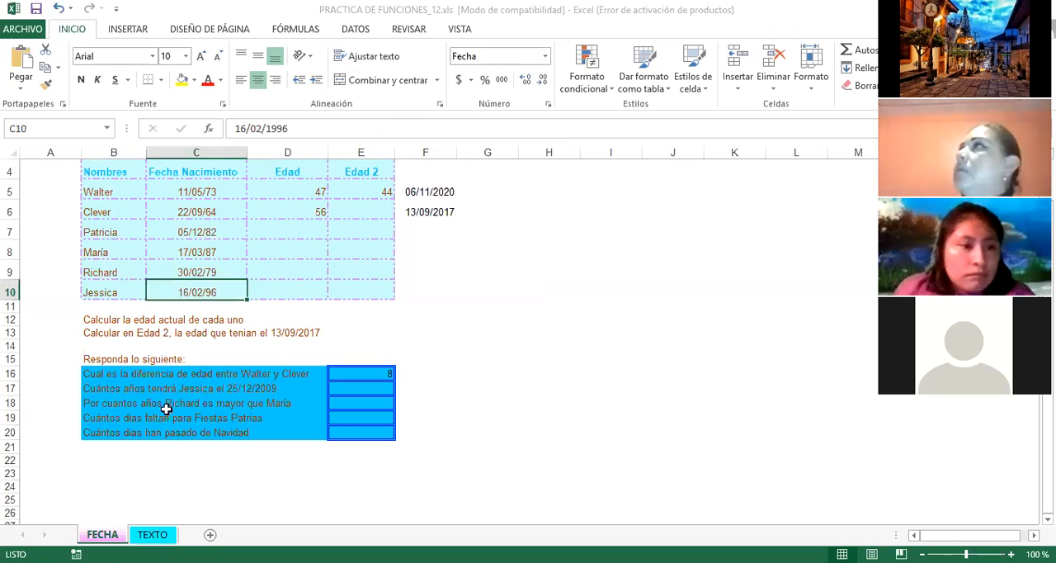
pyautogui.click(243, 389)
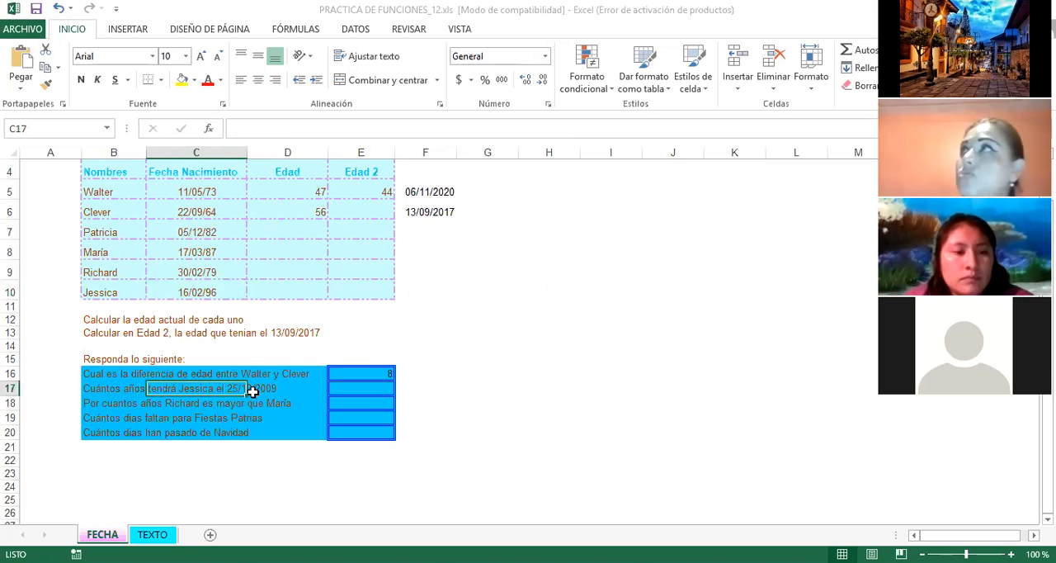
pyautogui.click(262, 389)
pyautogui.click(241, 390)
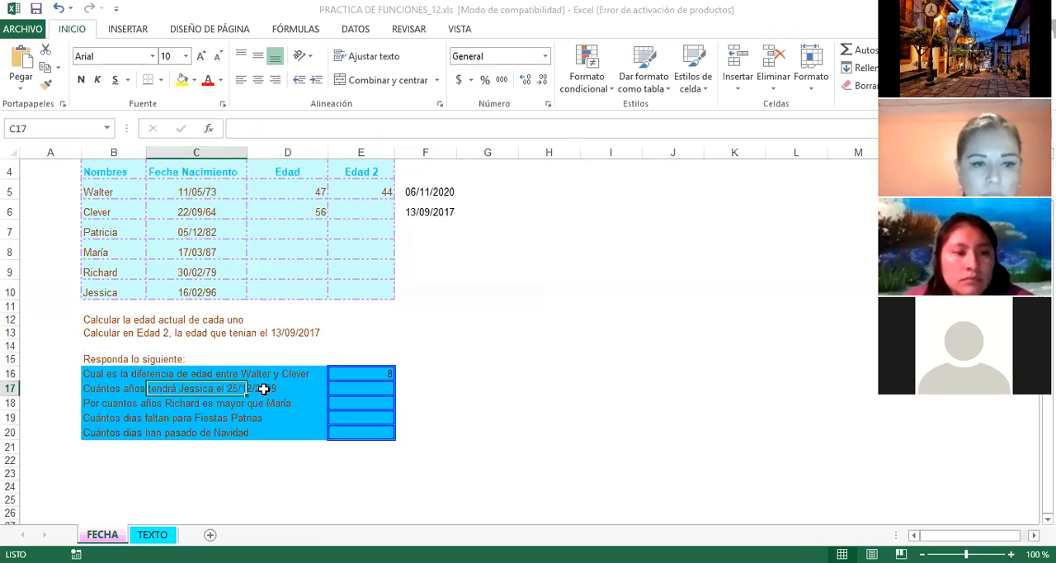
pyautogui.click(263, 389)
pyautogui.click(282, 450)
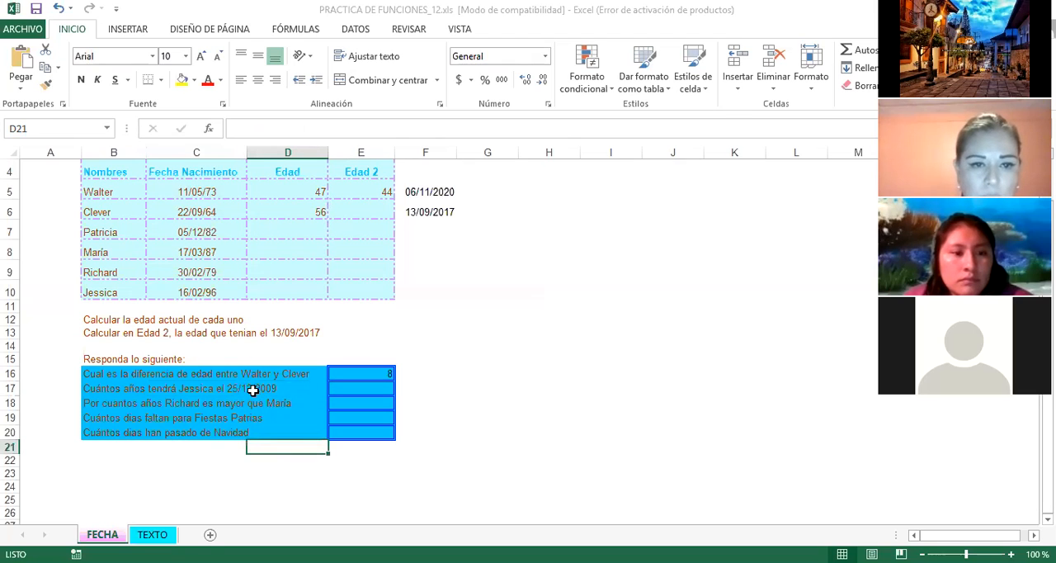
# Step: Enter the reference date 25-12-2009 in F17, beside the row 17 age question
pyautogui.click(409, 387)
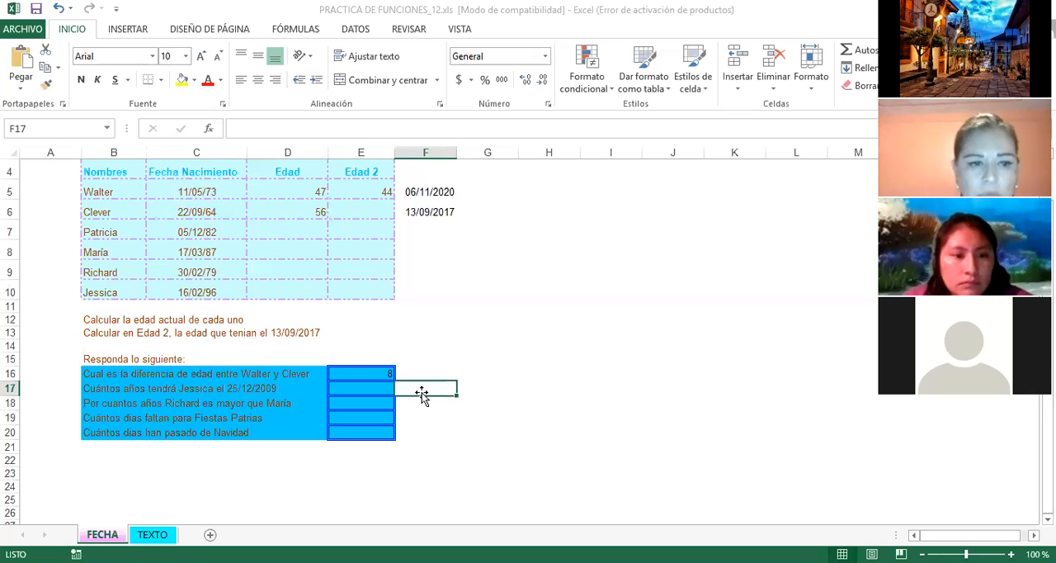
pyautogui.write('25-1')
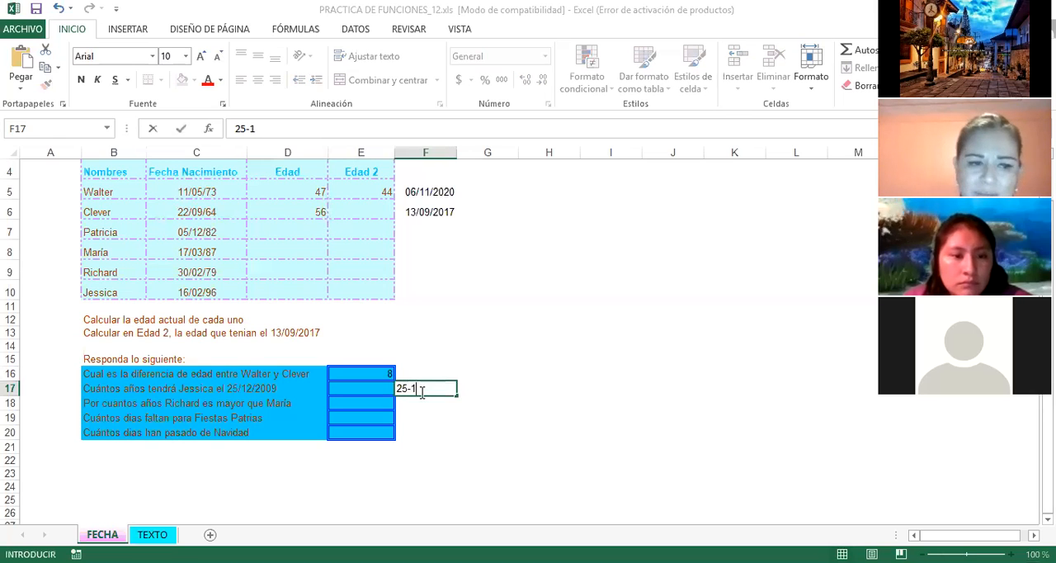
pyautogui.write('2-2009')
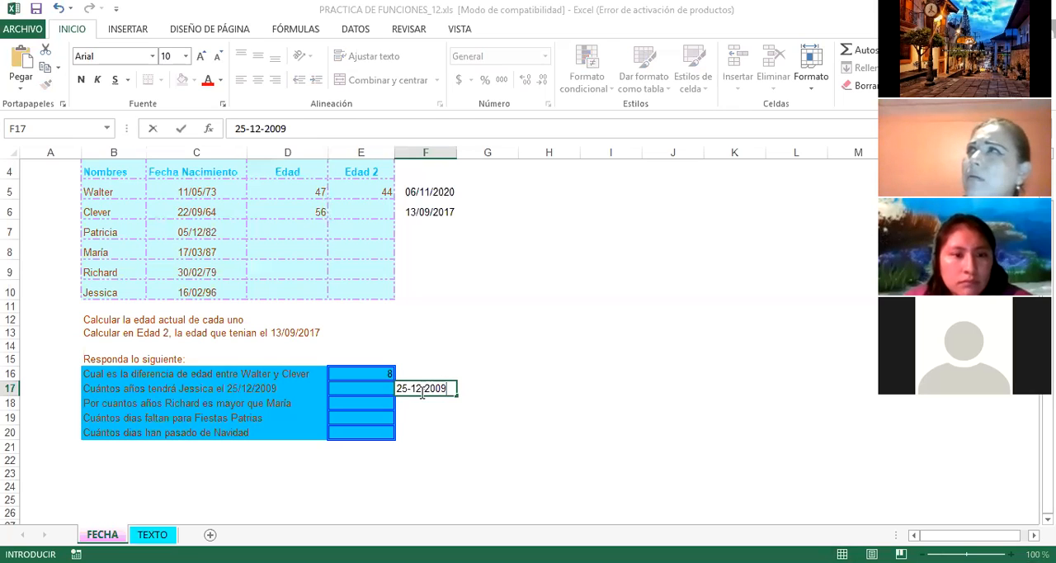
pyautogui.press('Return')
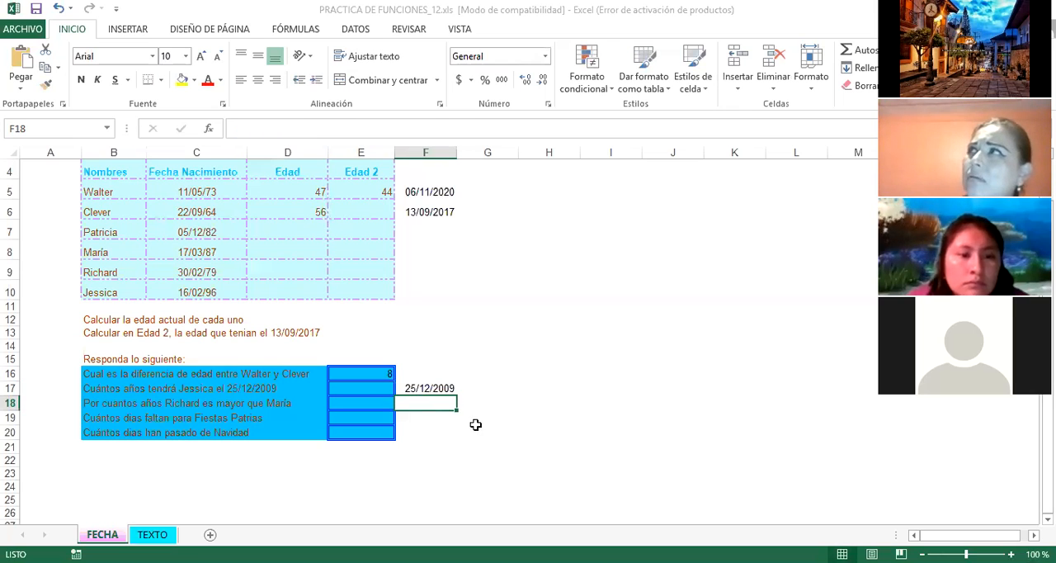
pyautogui.click(444, 390)
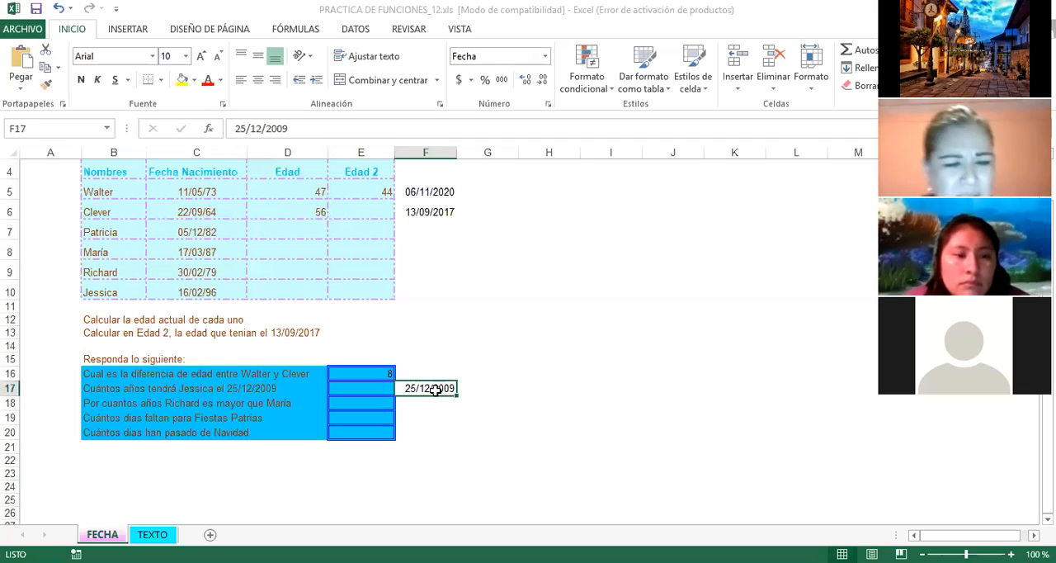
# Step: Calculate the last person's age in years on the F17 date in E17 with the formula =SIFECHA(C10,F17,"Y")
pyautogui.click(372, 389)
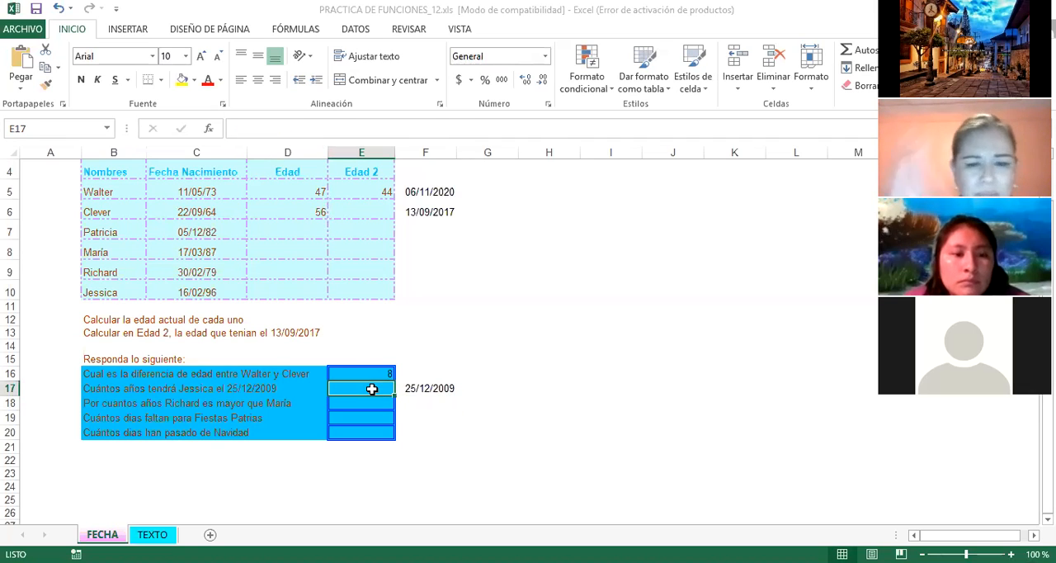
pyautogui.write('=')
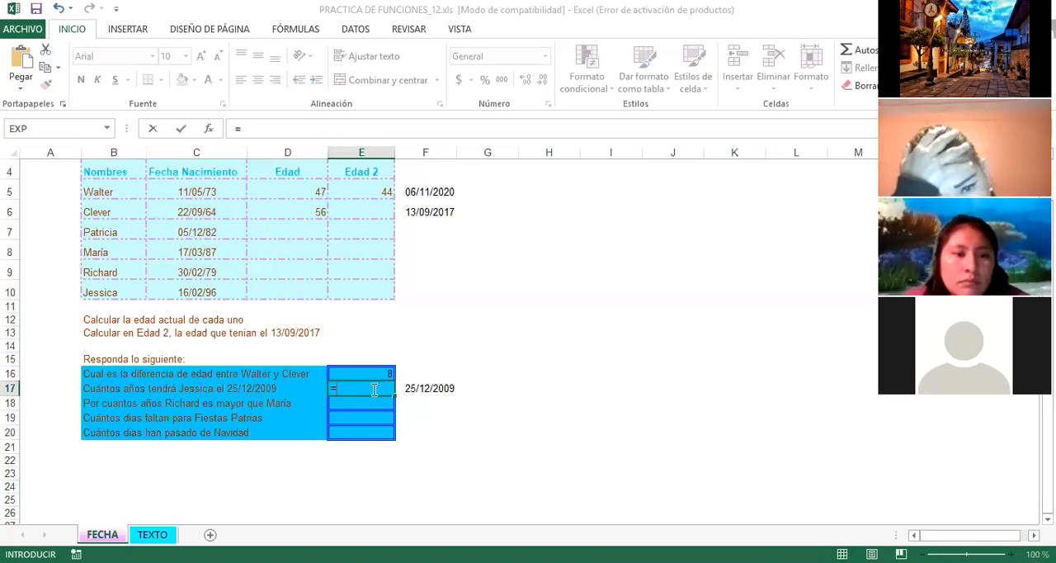
pyautogui.write('SIFECHA')
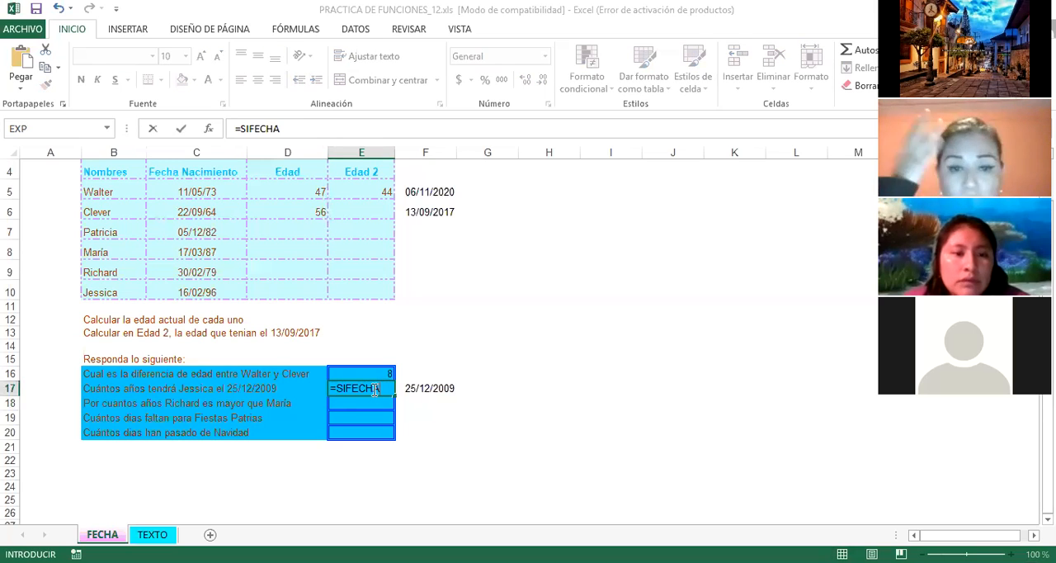
pyautogui.write('(')
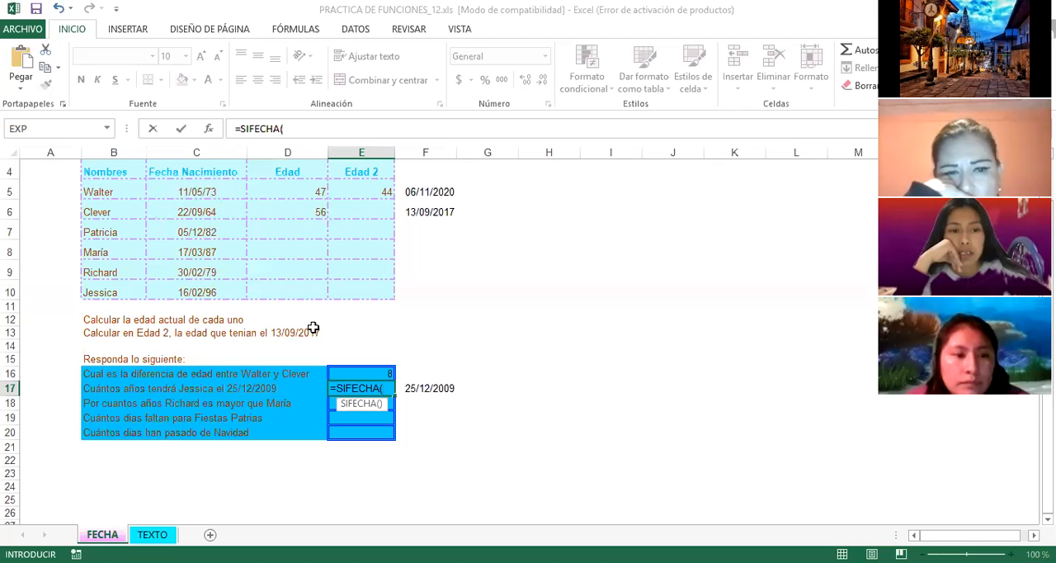
pyautogui.click(206, 292)
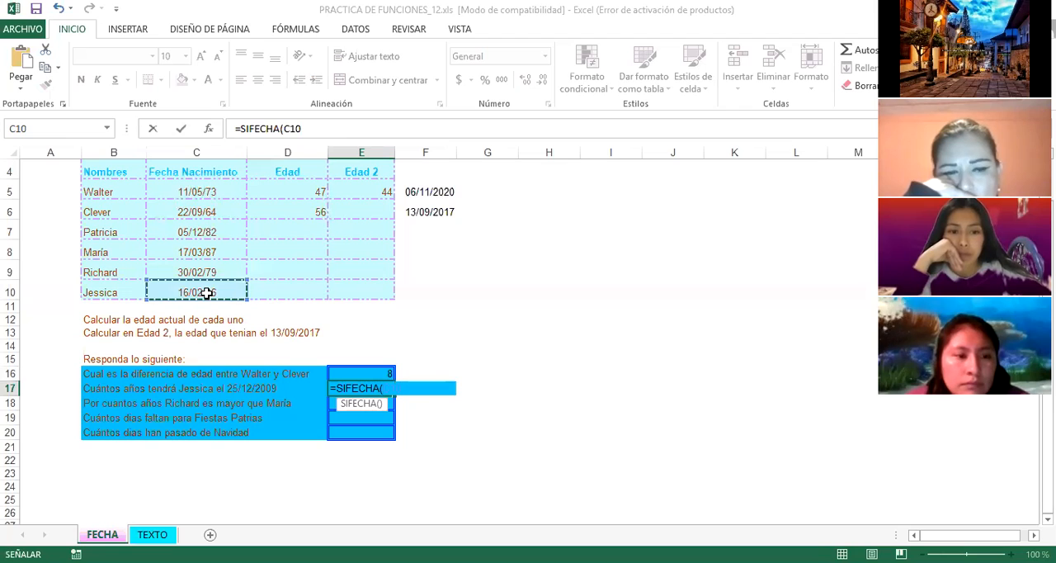
pyautogui.write(',')
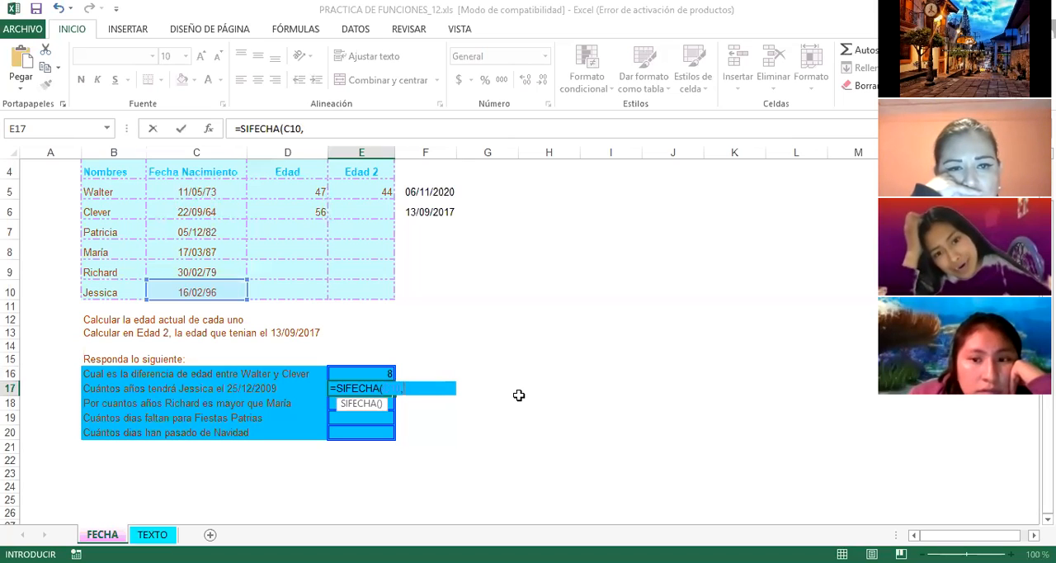
pyautogui.write('F17')
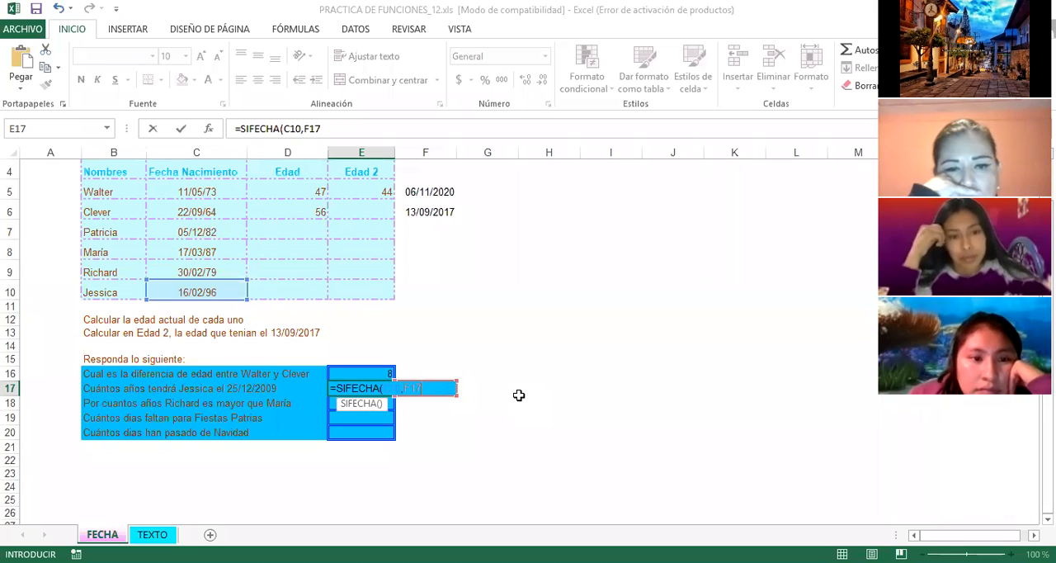
pyautogui.write(',')
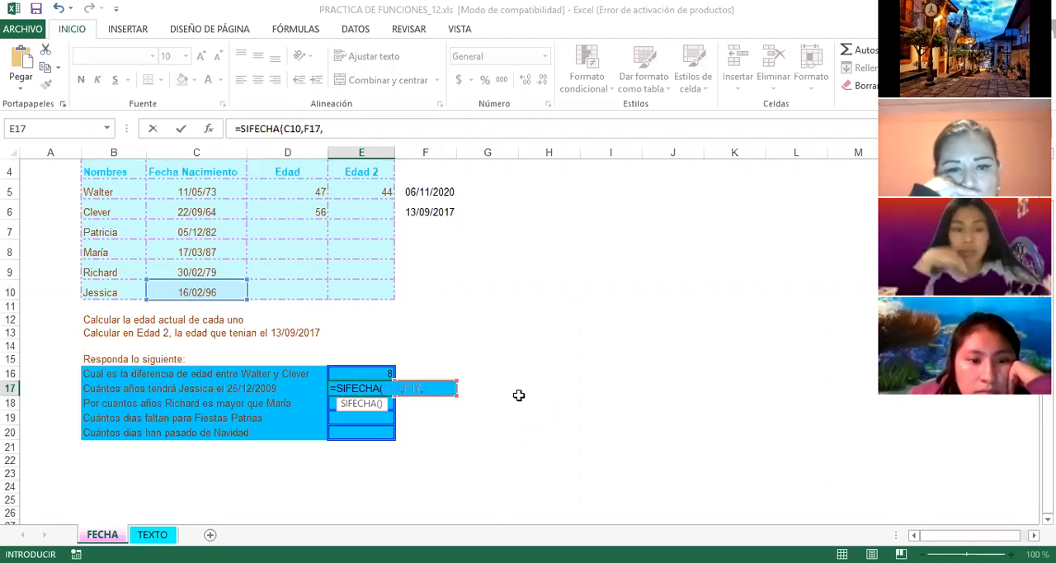
pyautogui.write('"')
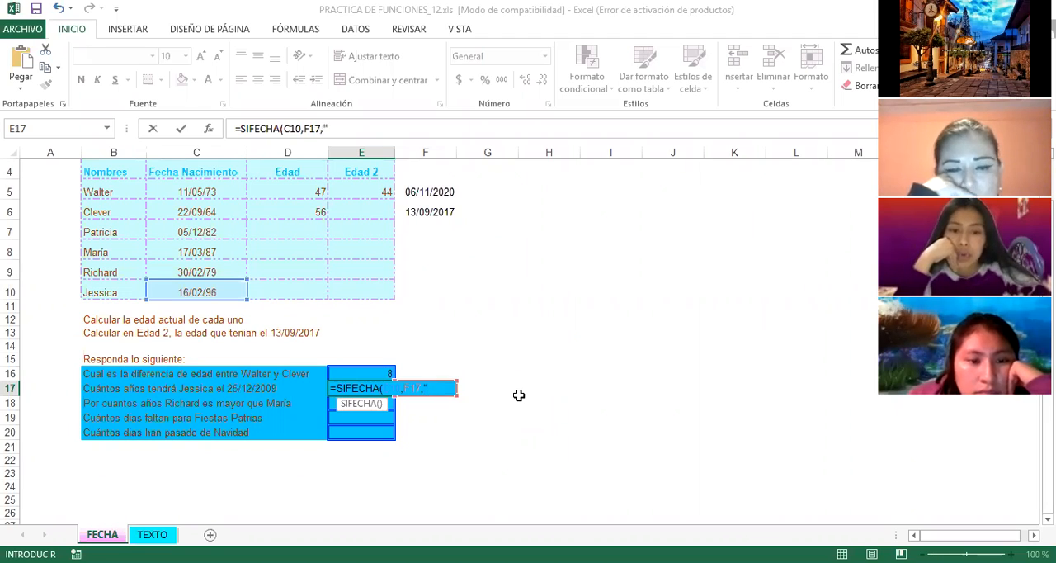
pyautogui.write('Y')
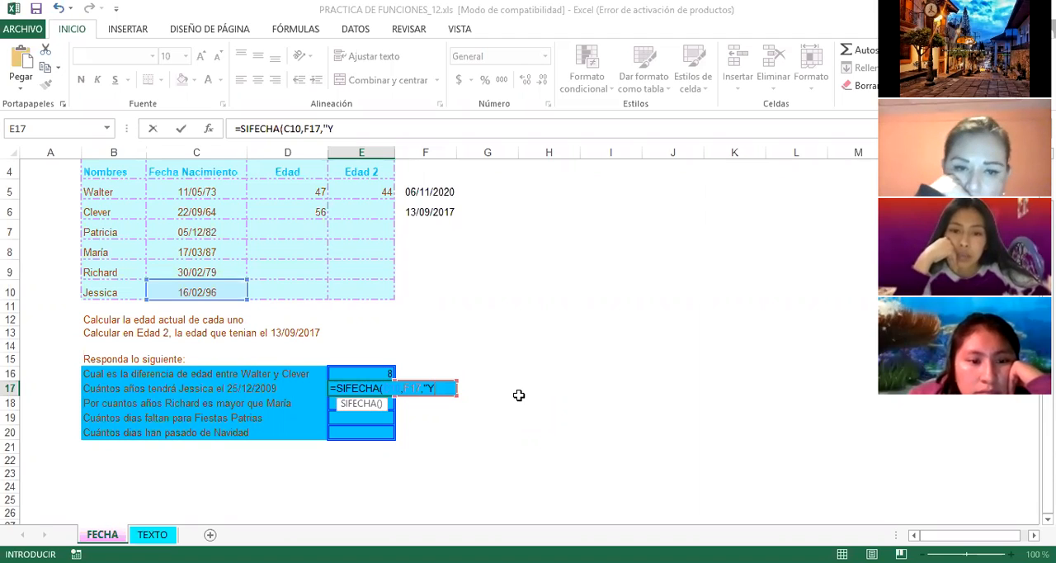
pyautogui.write('"(')
pyautogui.press('BackSpace')
pyautogui.write(')')
pyautogui.press('Return')
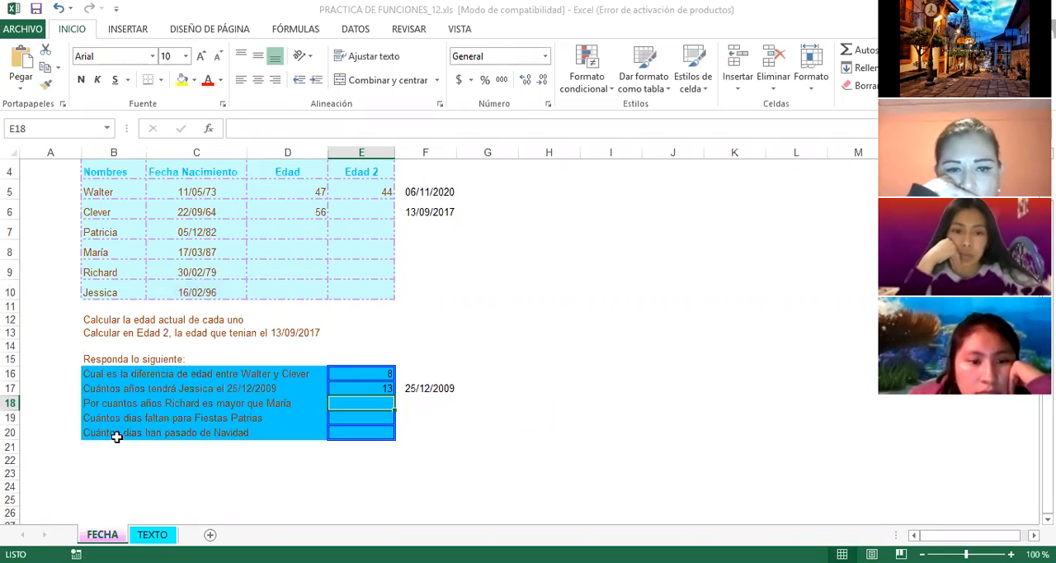
# Step: Examine the row 18 age-difference question and the two matching birth dates in C8 and C9
pyautogui.click(89, 406)
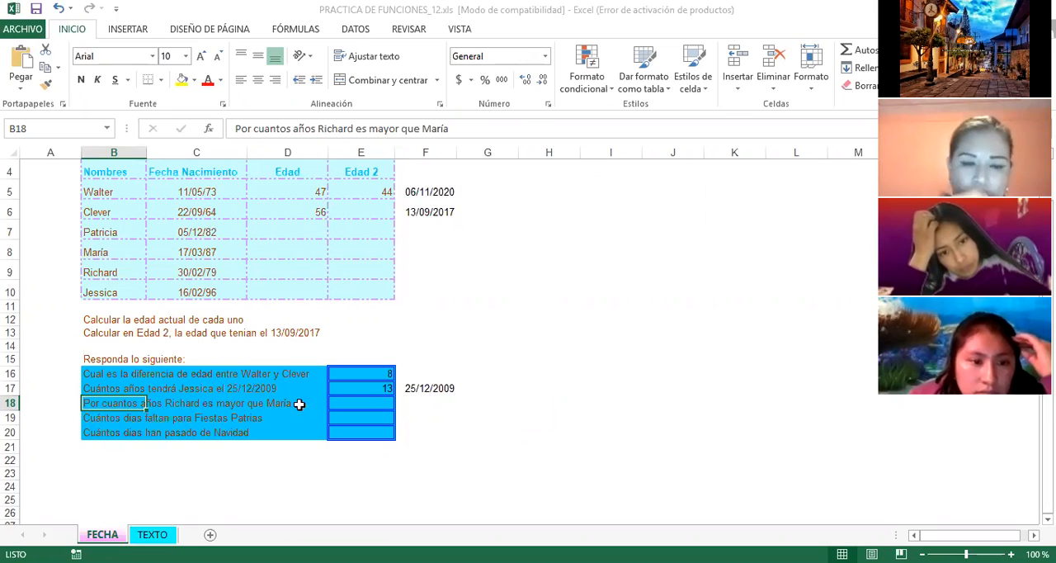
pyautogui.click(109, 252)
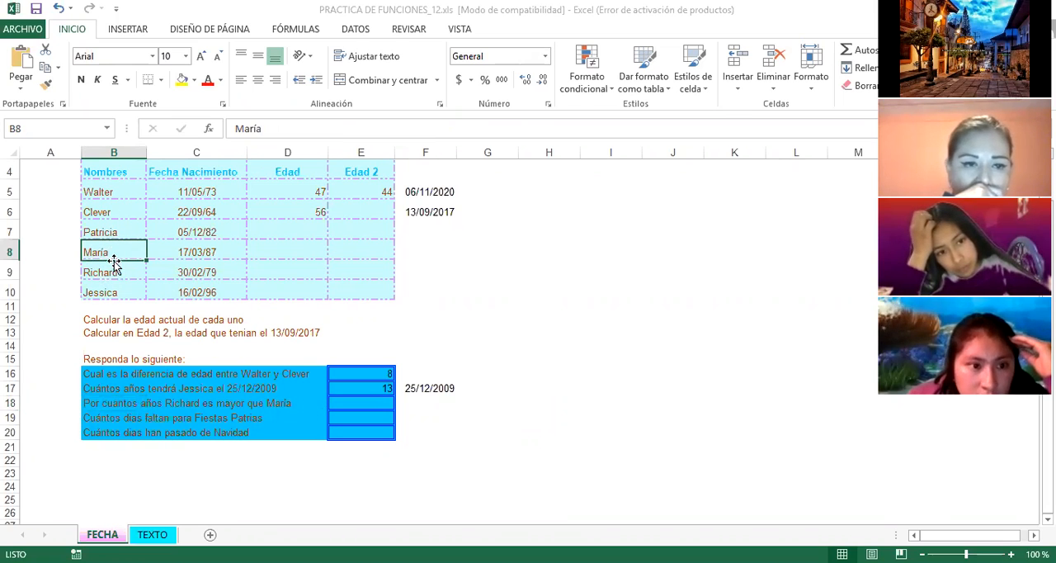
pyautogui.click(189, 254)
pyautogui.click(194, 270)
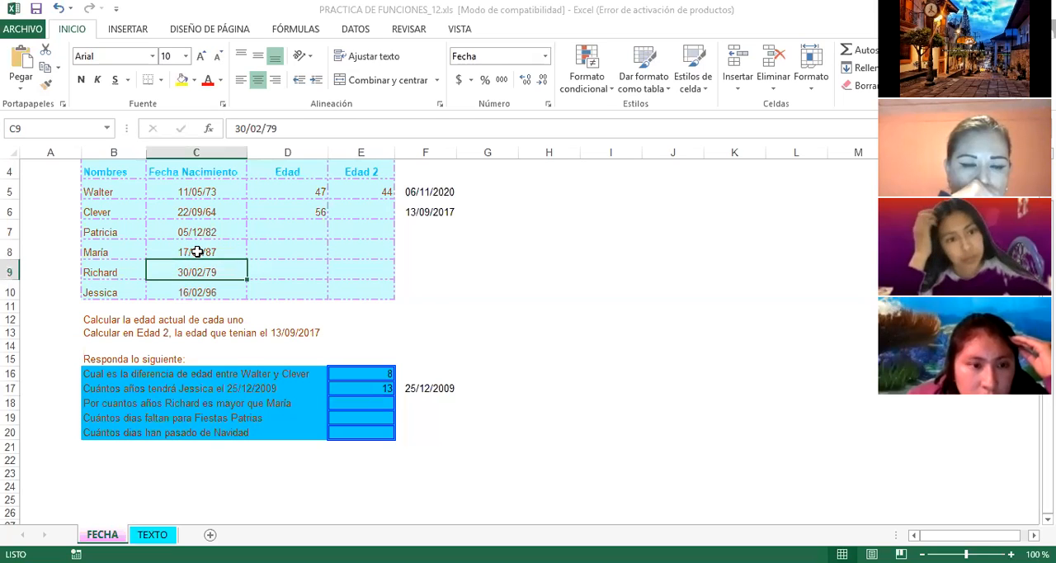
pyautogui.click(198, 252)
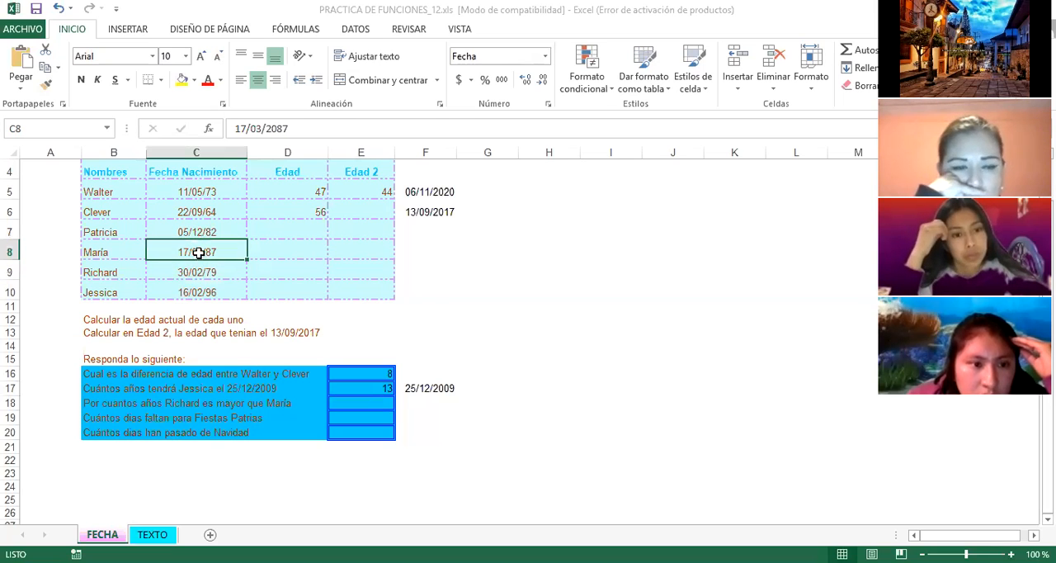
pyautogui.click(201, 271)
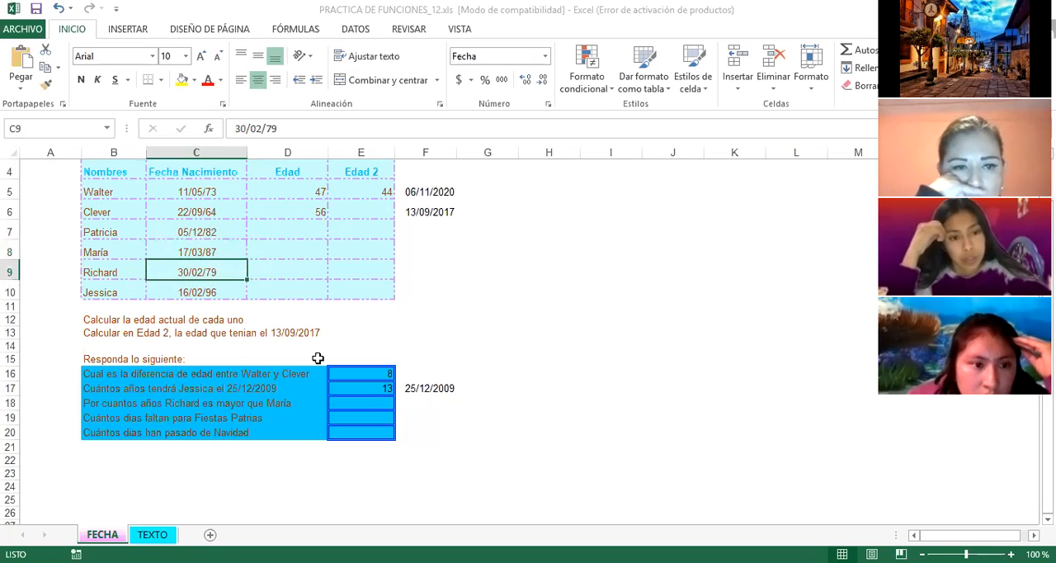
# Step: Enter the date 16-09-2021 in F19, beside the row 19 question about the days left until Fiestas Patrias
pyautogui.click(176, 417)
pyautogui.click(86, 420)
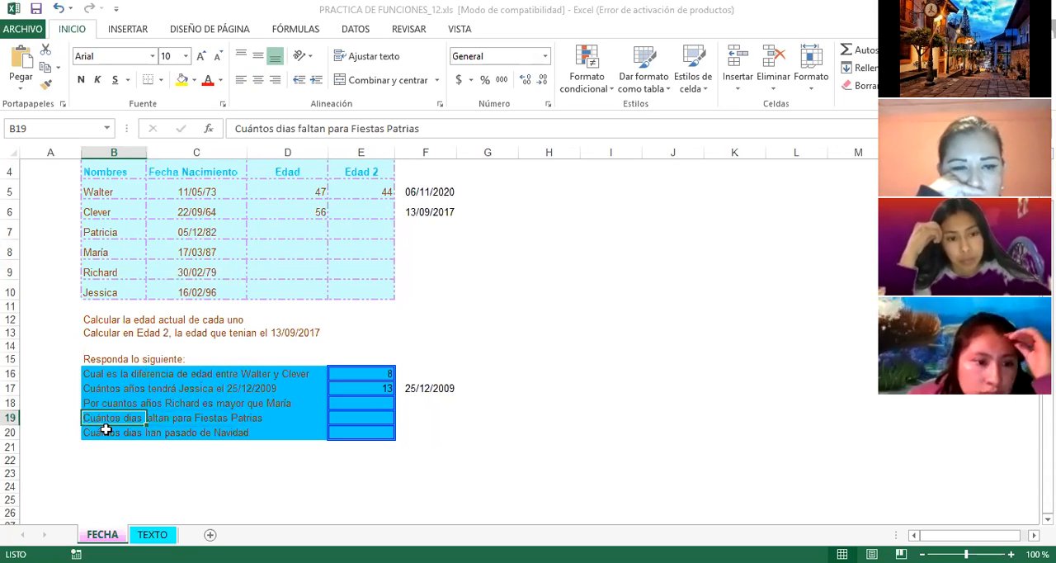
pyautogui.click(152, 459)
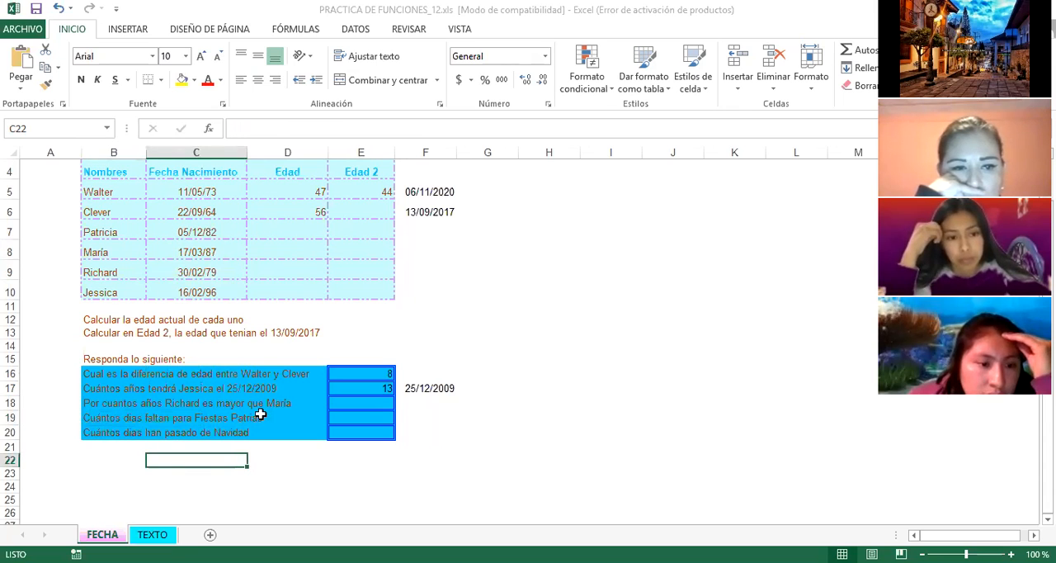
pyautogui.click(435, 421)
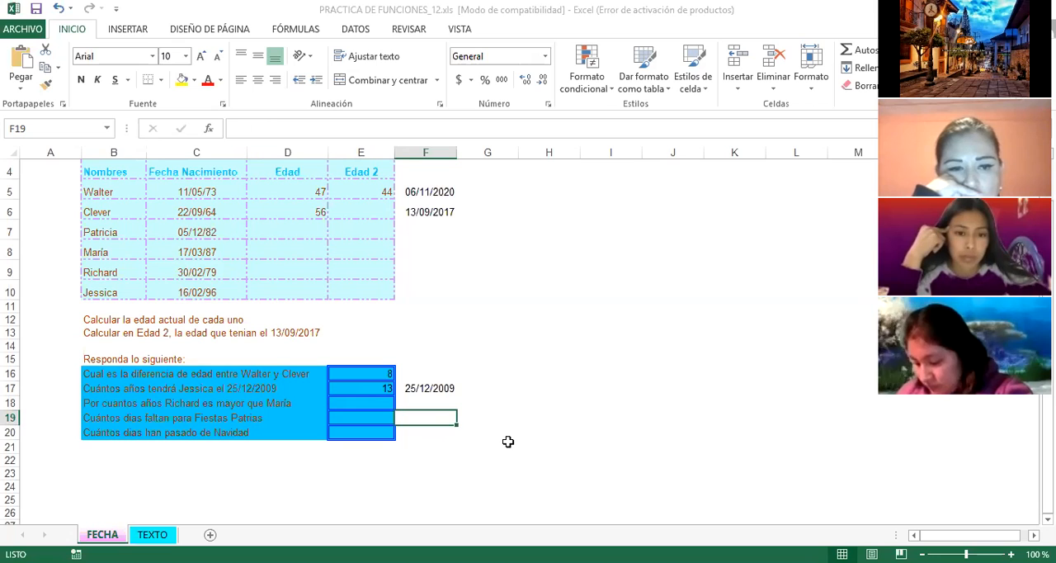
pyautogui.write('16')
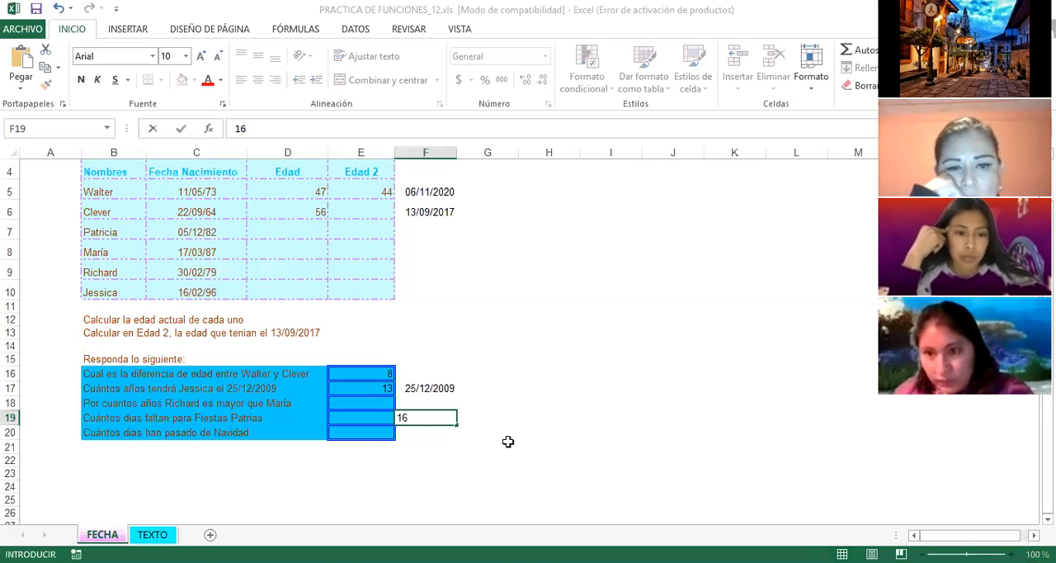
pyautogui.write('-09')
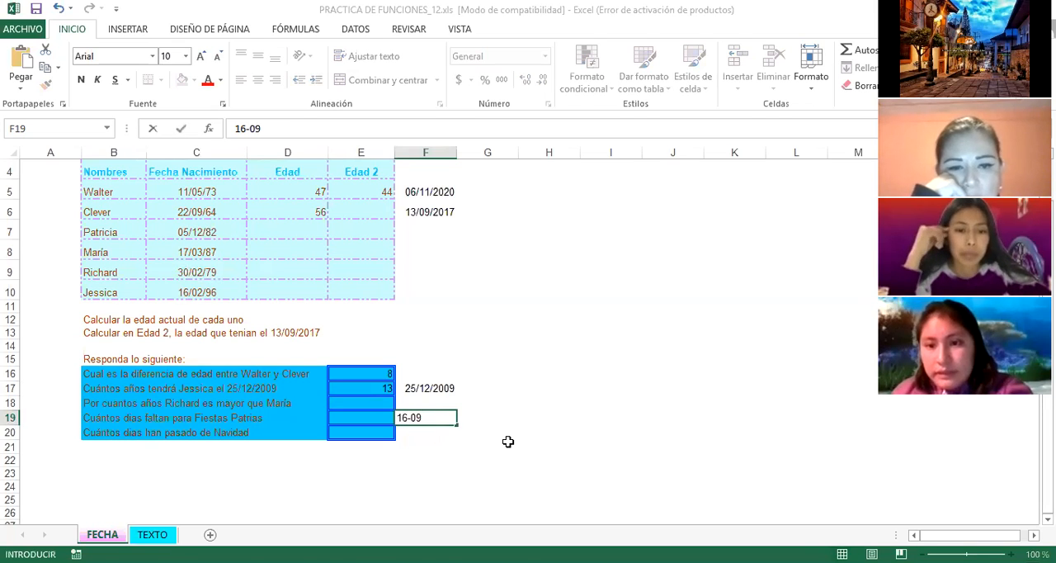
pyautogui.write('-2021')
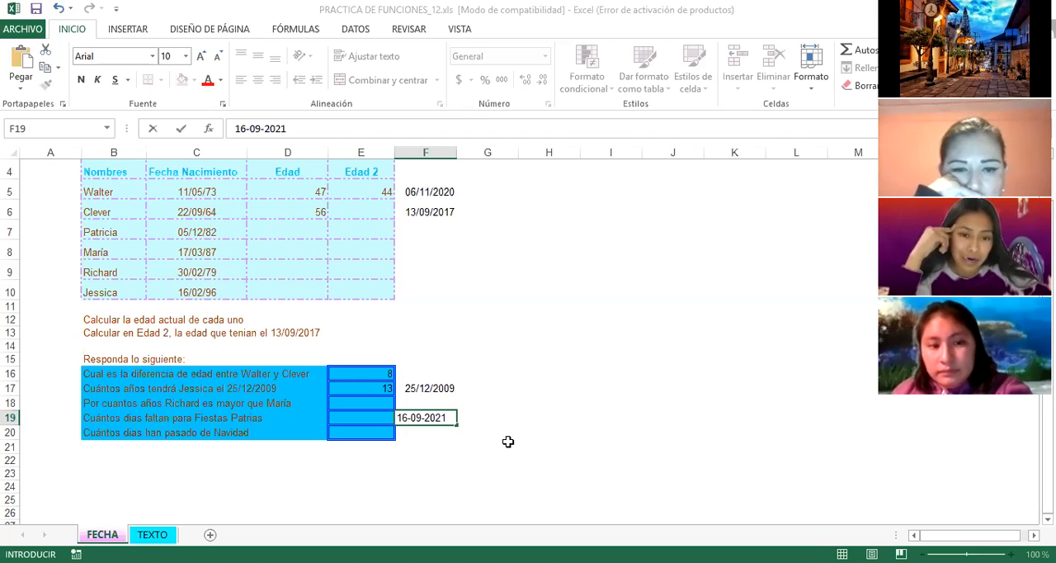
pyautogui.press('Return')
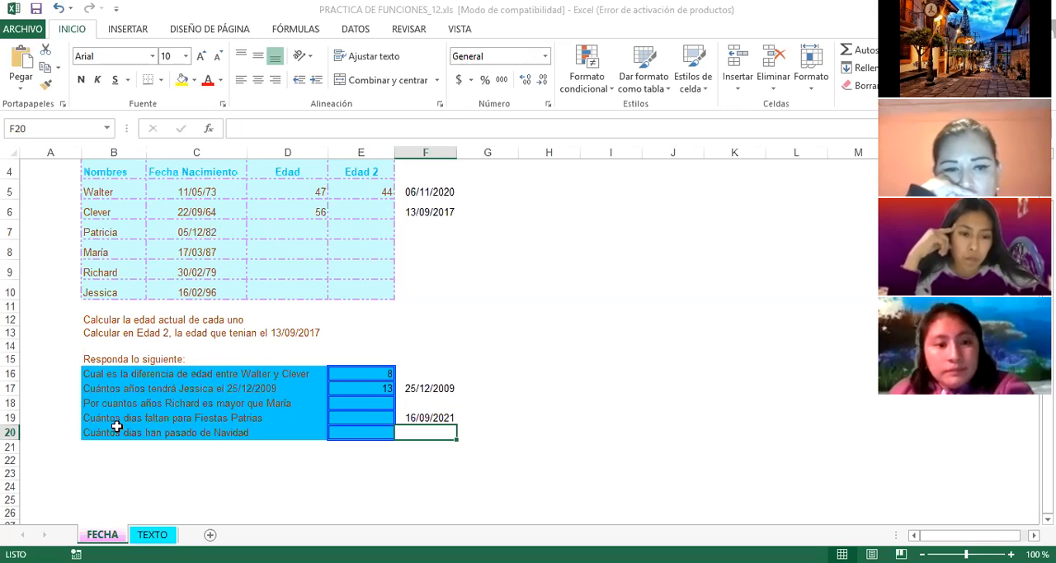
# Step: Check the dates in F19 and F5 needed for the row 19 question about days left until Fiestas Patrias
pyautogui.click(439, 418)
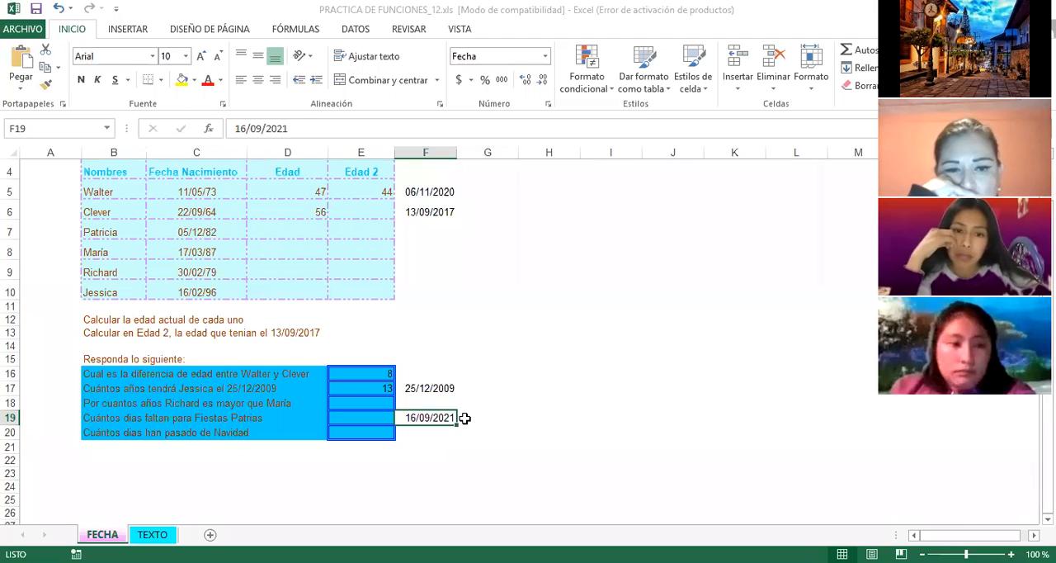
pyautogui.click(440, 445)
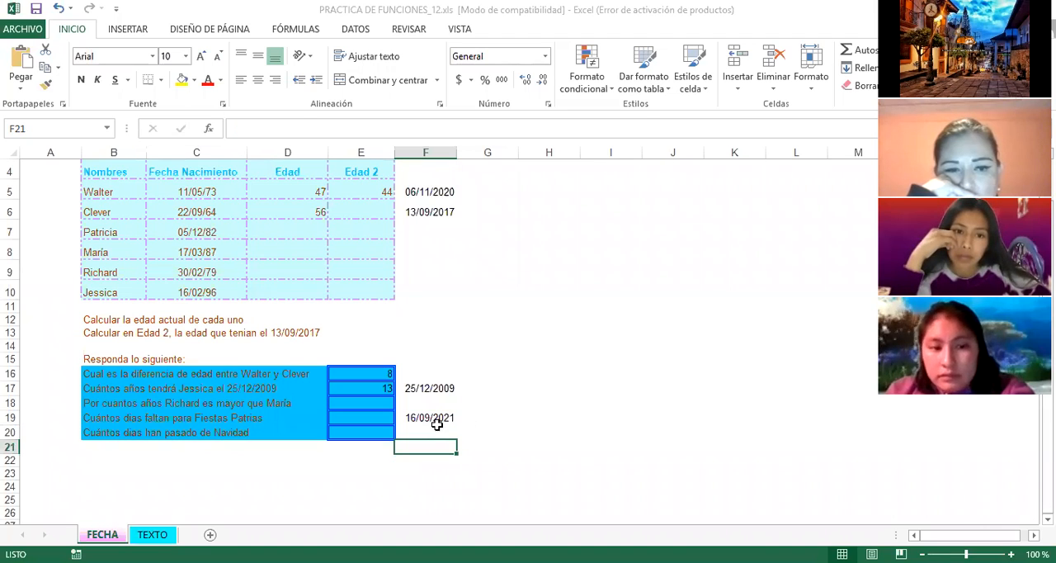
pyautogui.click(434, 419)
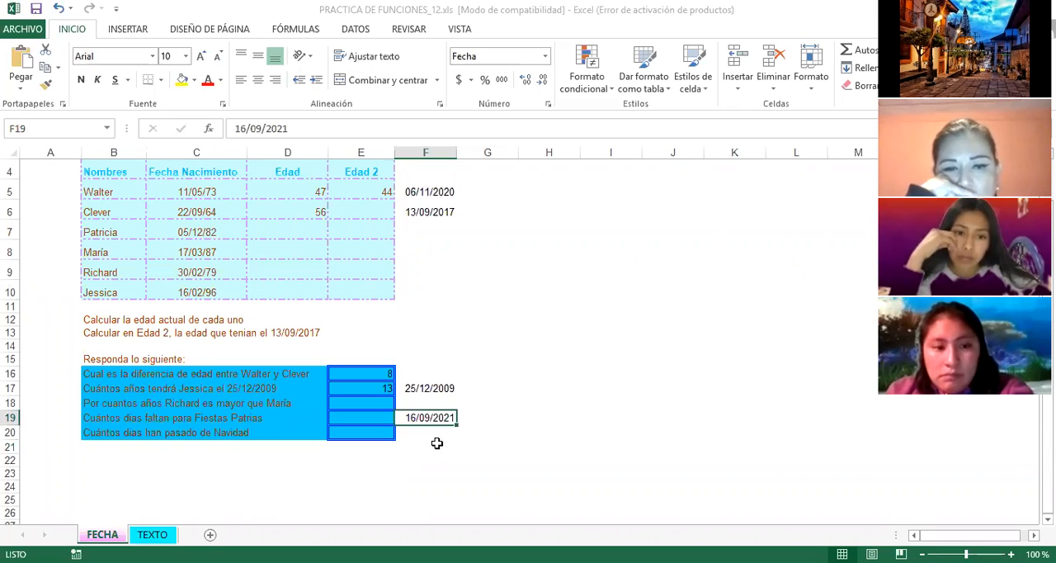
pyautogui.click(434, 192)
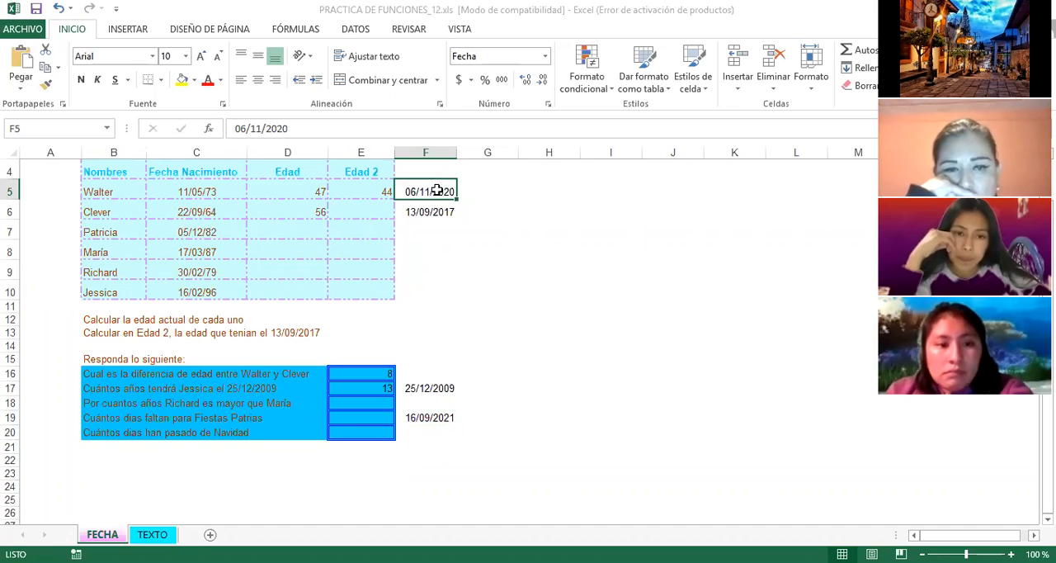
pyautogui.click(501, 416)
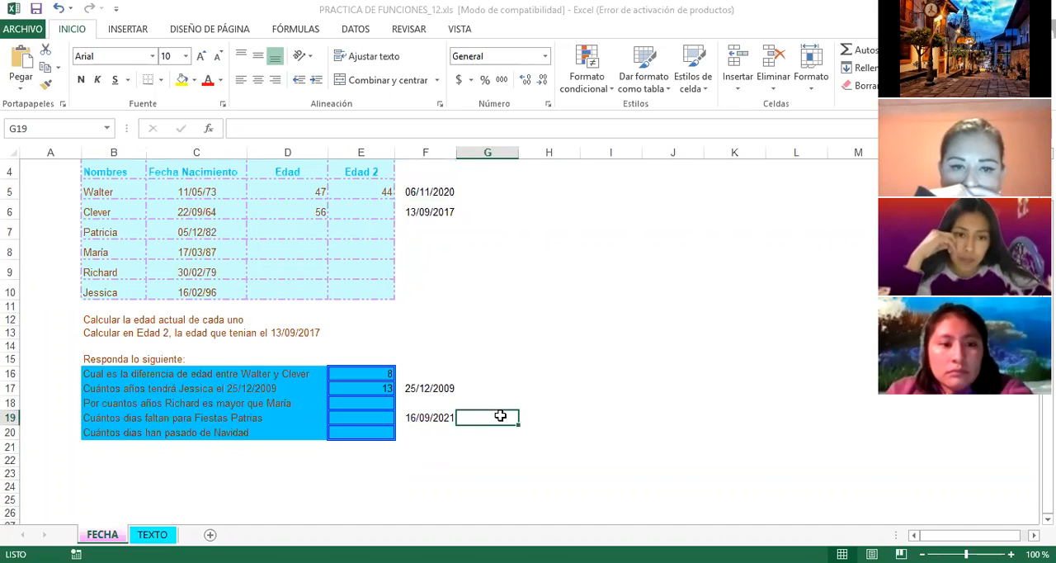
pyautogui.click(440, 444)
# Step: Calculate the days left until Fiestas Patrias in E19 with the formula =SIFECHA(F5,F19,"D")
pyautogui.click(368, 420)
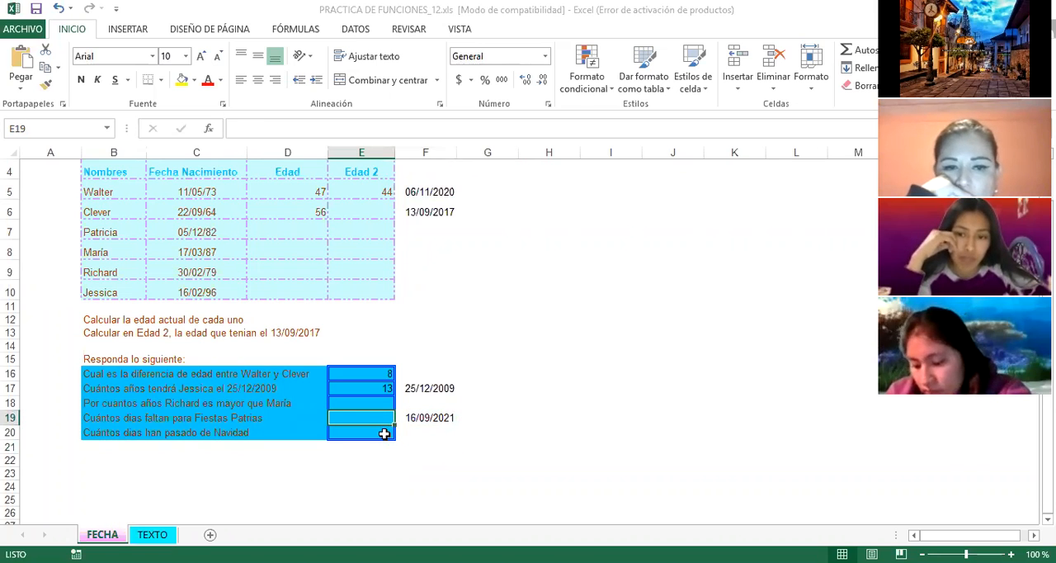
pyautogui.write('=')
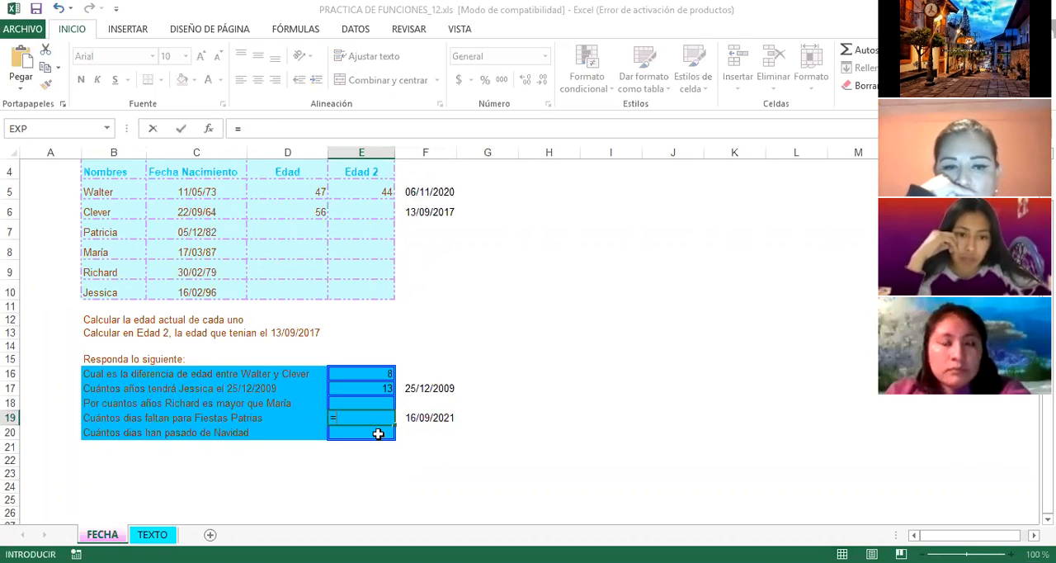
pyautogui.write('SIFECHA')
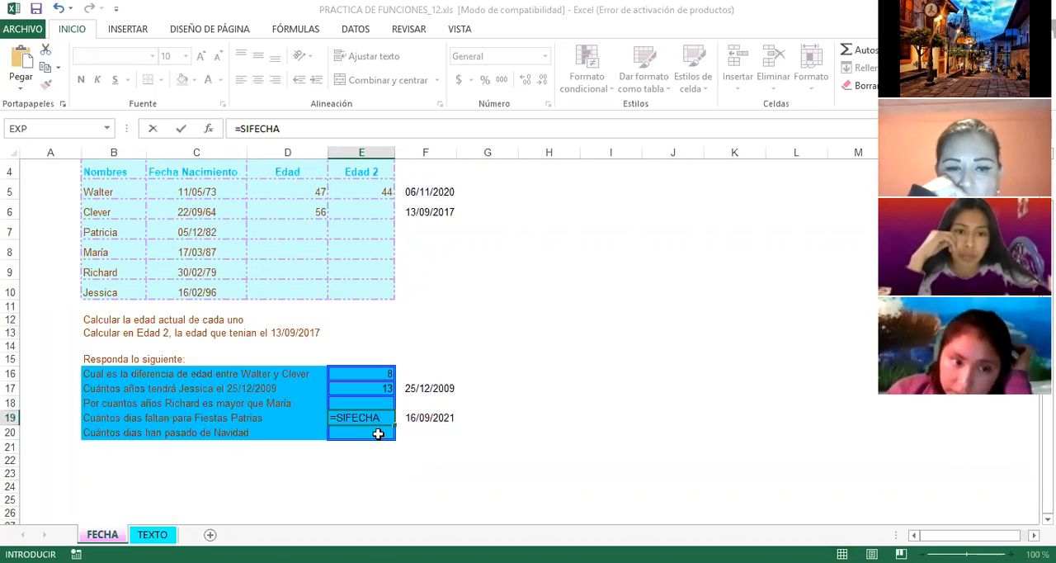
pyautogui.write('(')
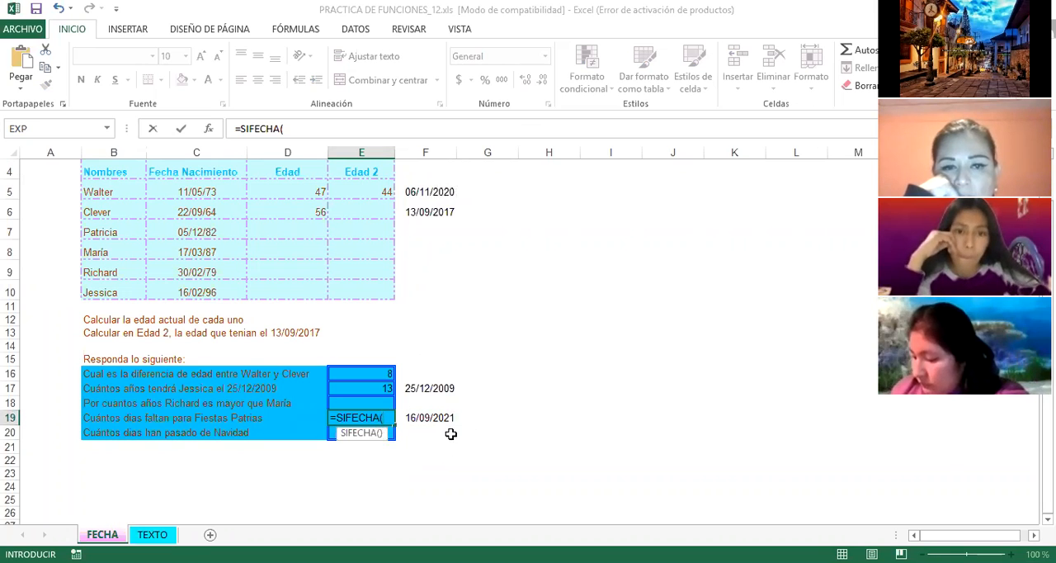
pyautogui.click(435, 193)
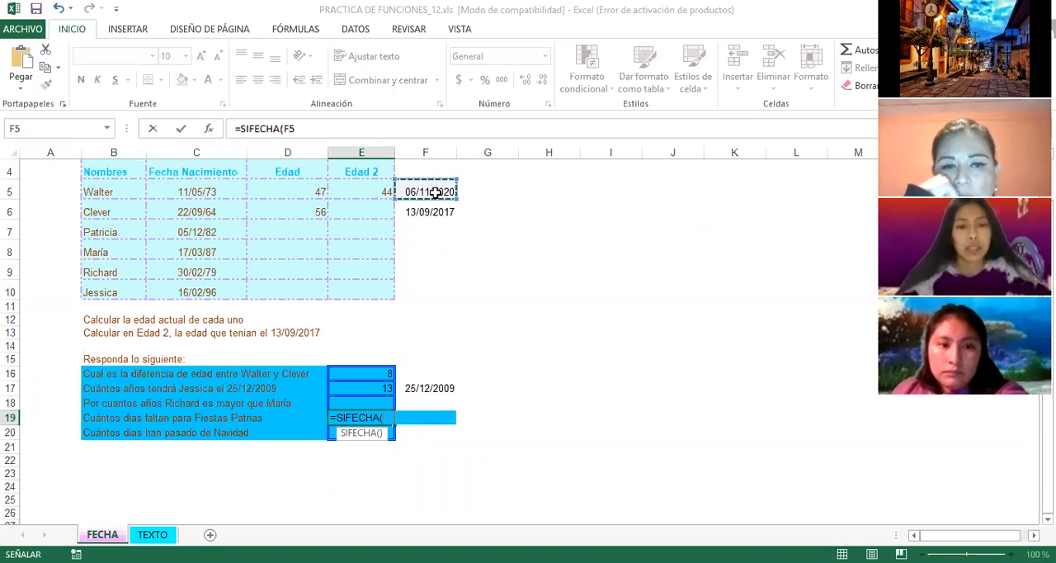
pyautogui.write(',')
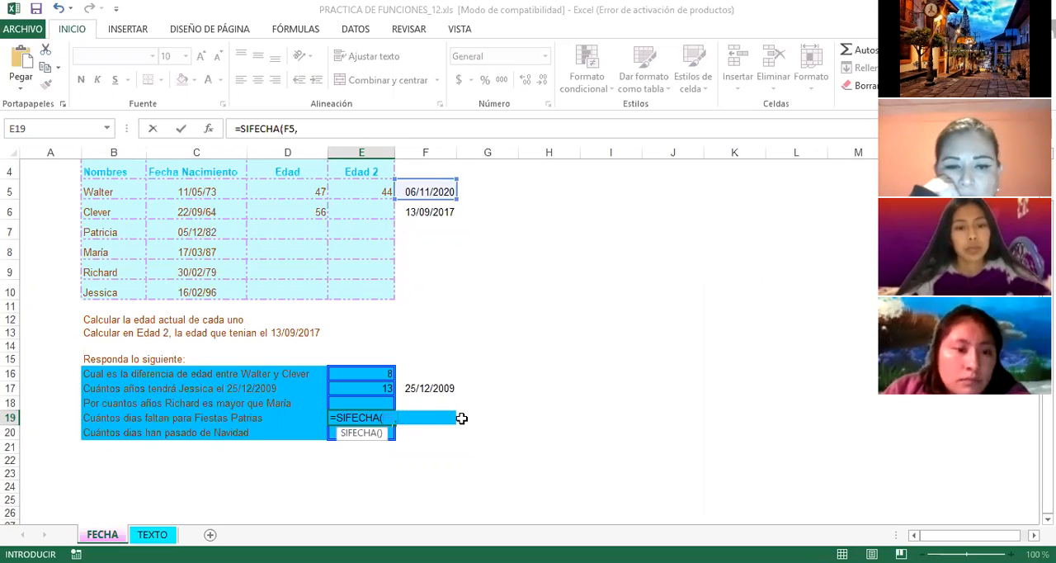
pyautogui.write('F1')
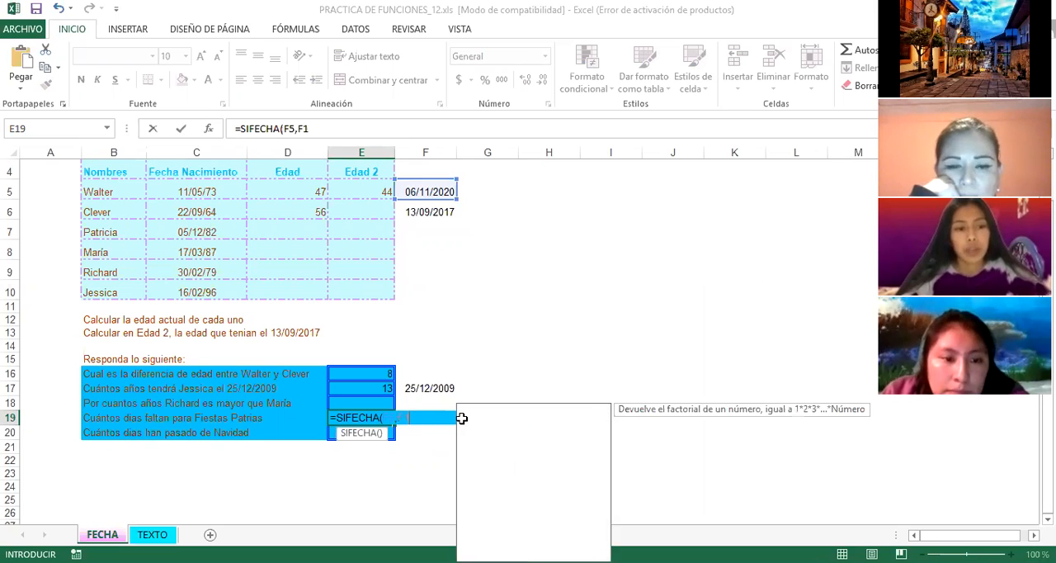
pyautogui.write('9,')
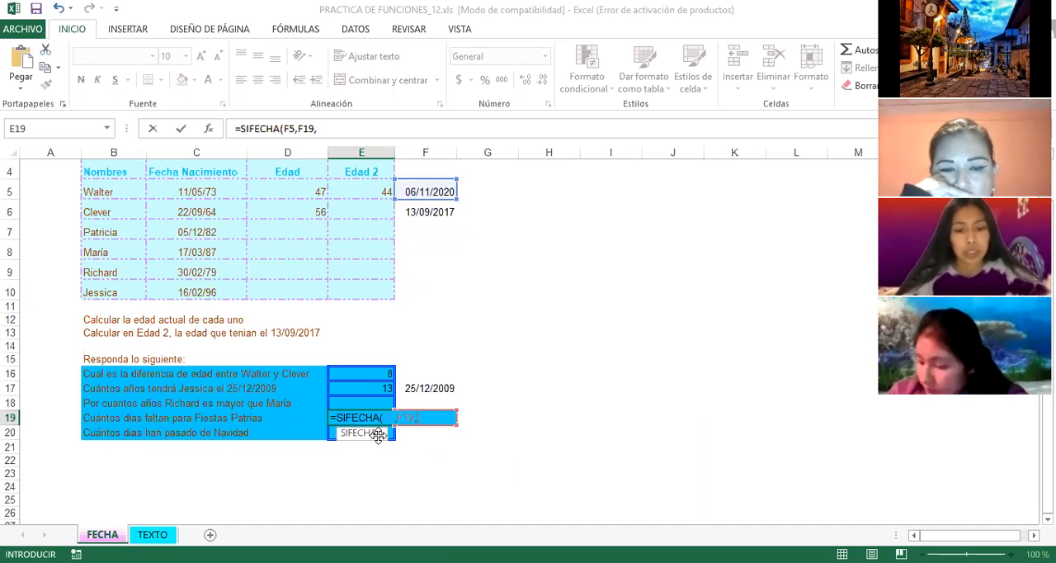
pyautogui.write('"')
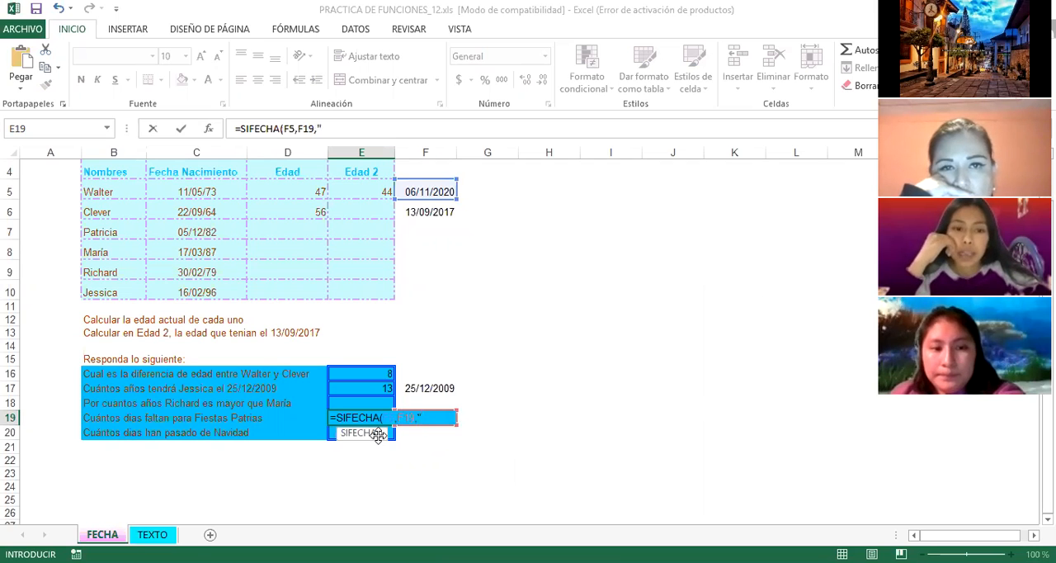
pyautogui.write('D')
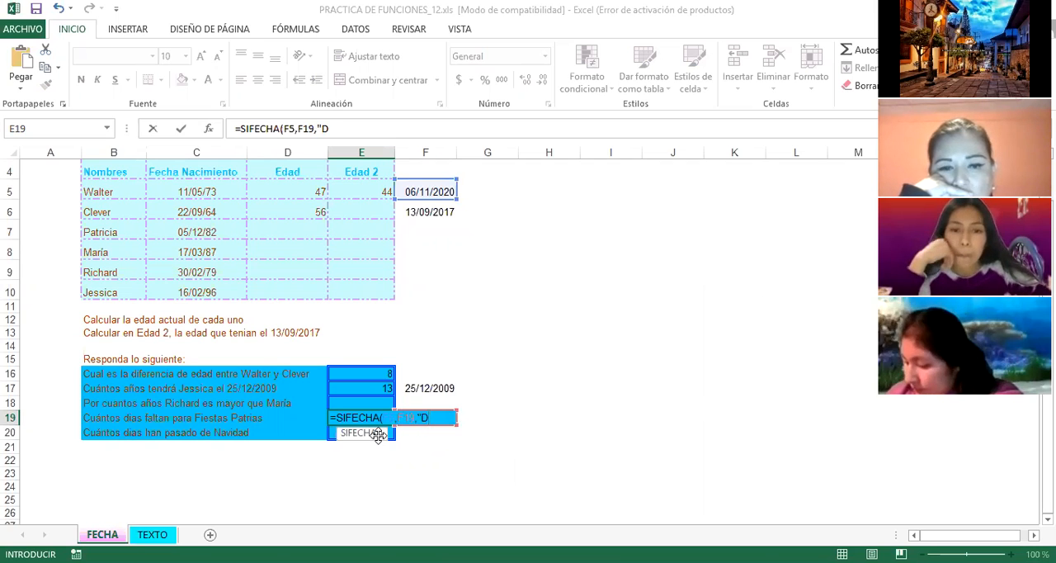
pyautogui.write('"')
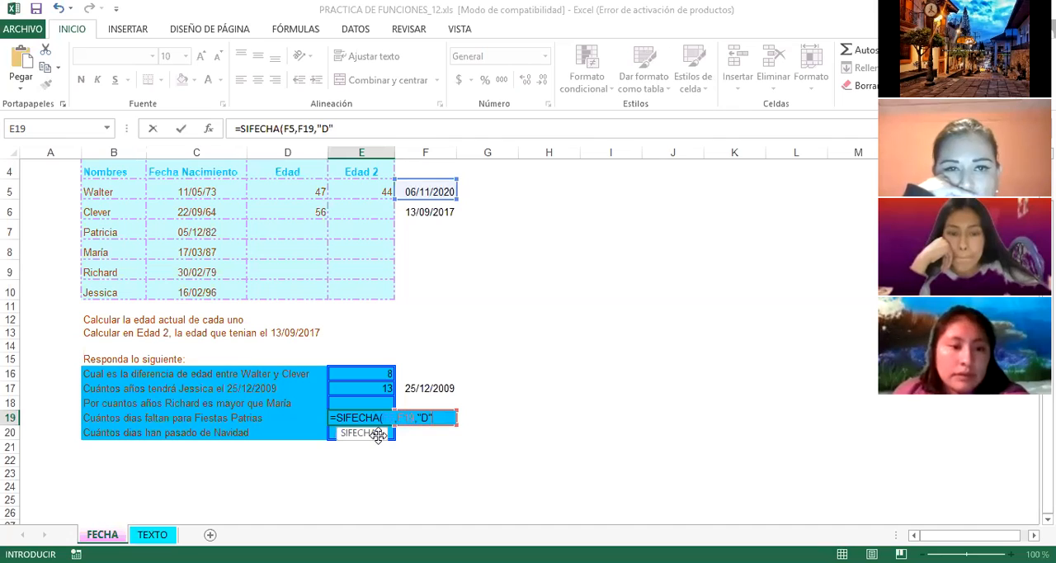
pyautogui.write(')')
pyautogui.press('Return')
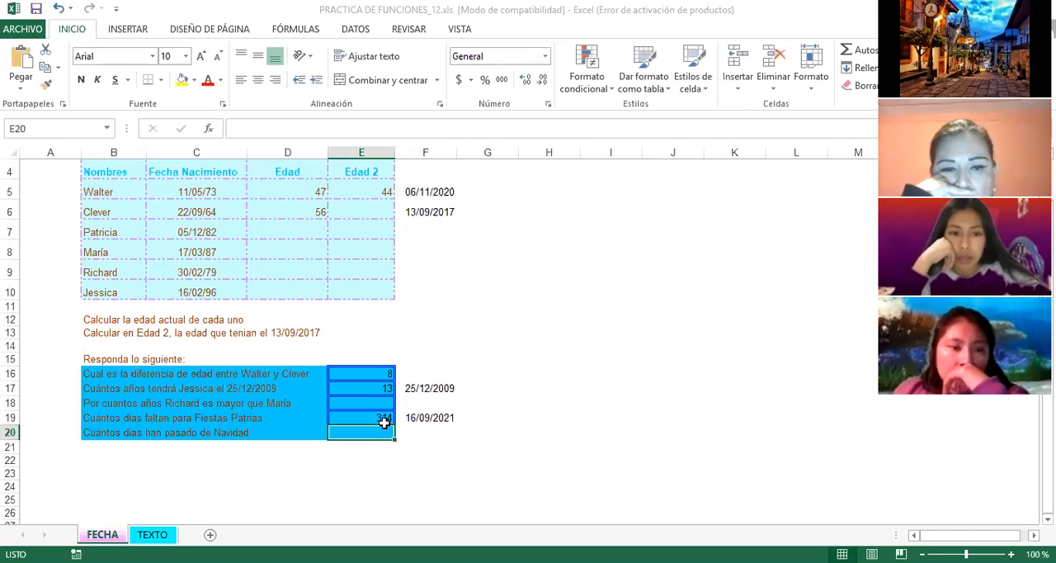
# Step: Enter the Christmas date 25-12-2019 in F21, just below the row 20 question about the days passed since Navidad
pyautogui.click(369, 463)
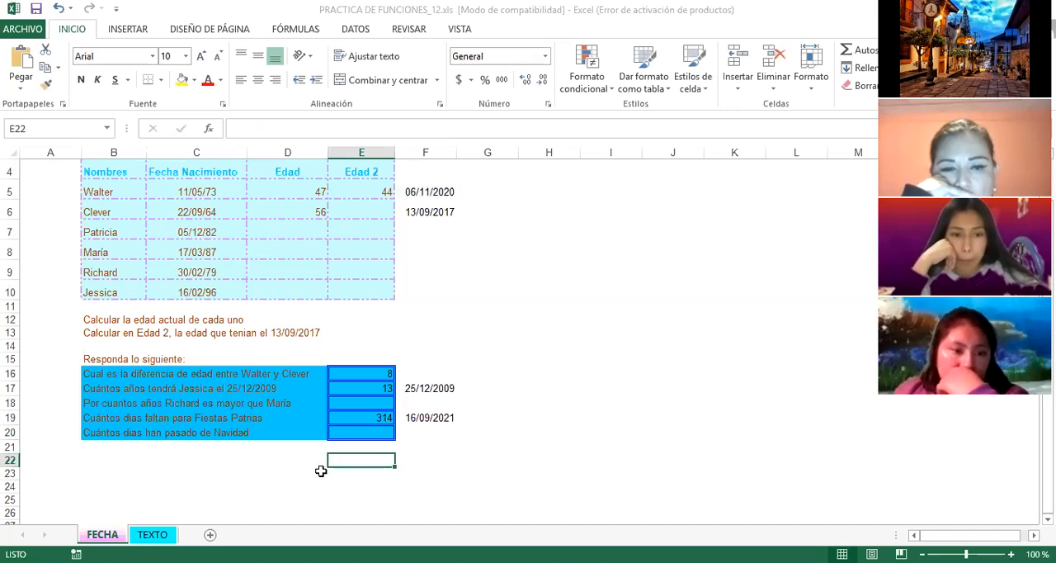
pyautogui.click(92, 434)
pyautogui.click(115, 459)
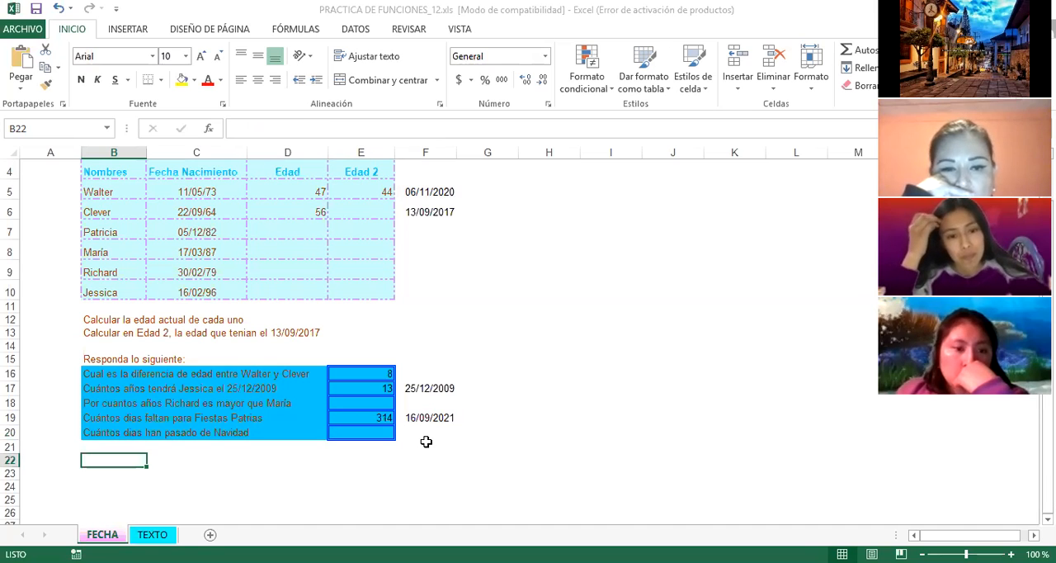
pyautogui.click(472, 435)
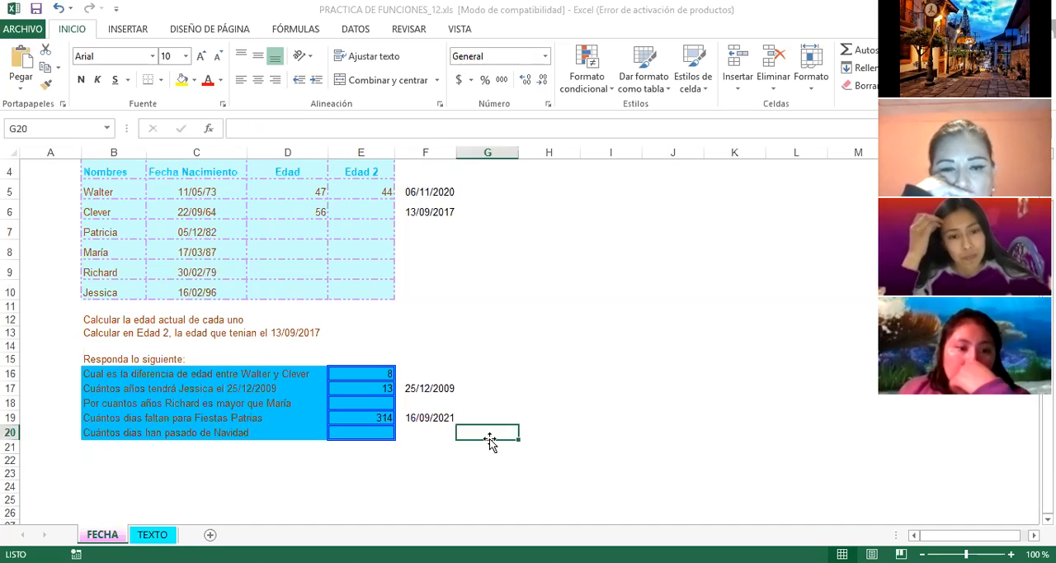
pyautogui.click(415, 450)
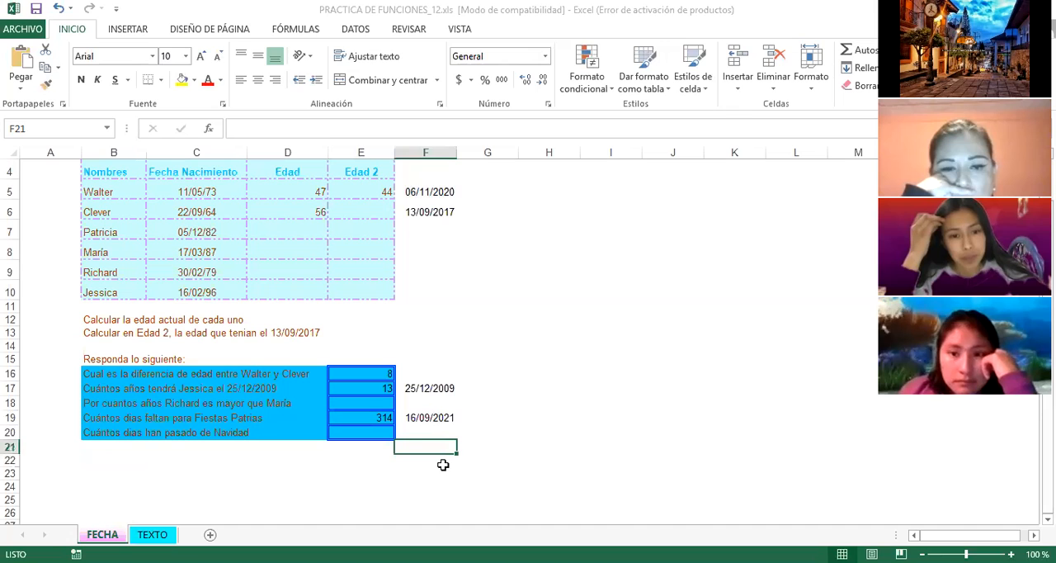
pyautogui.write('24')
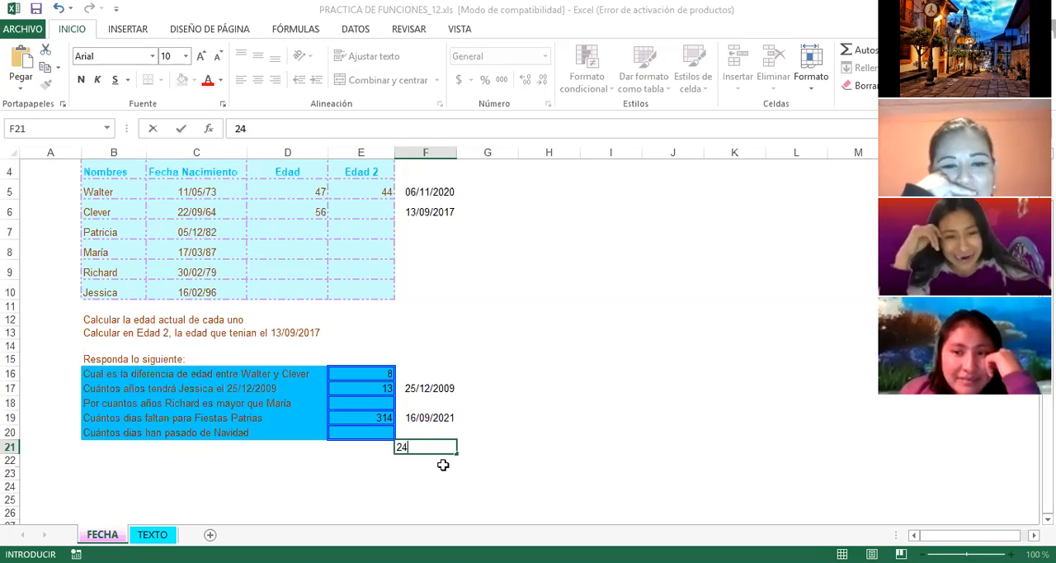
pyautogui.press('BackSpace')
pyautogui.write('5-1')
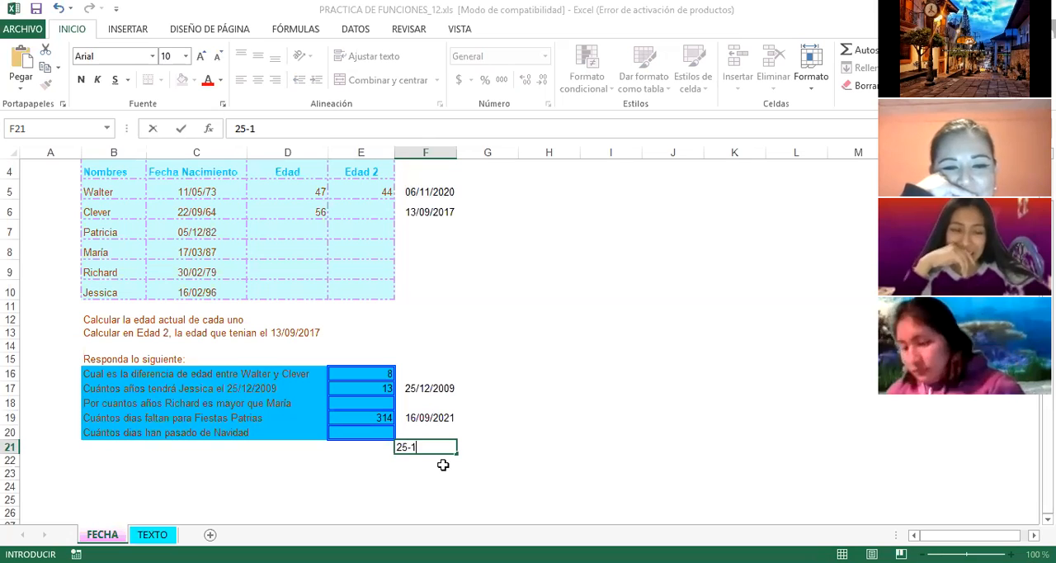
pyautogui.write('2-2019')
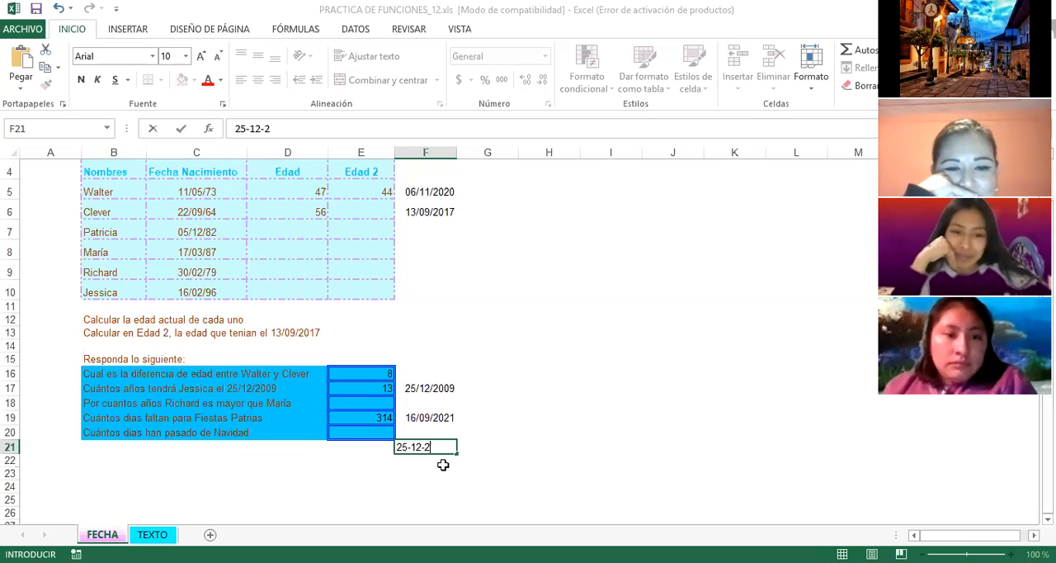
pyautogui.press('Return')
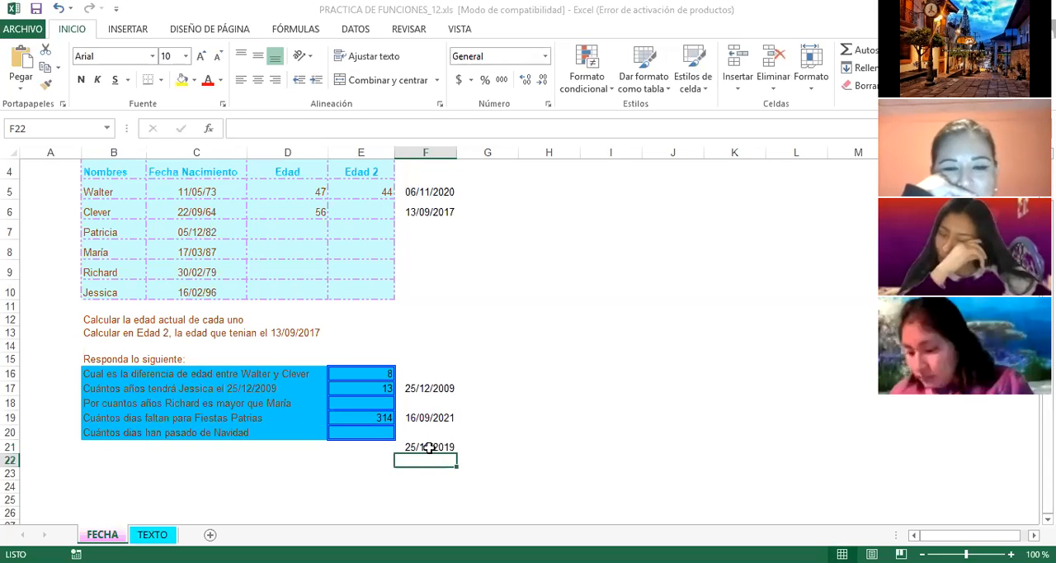
# Step: Review the dates in F21 and F5 and the age formula in D5
pyautogui.click(426, 447)
pyautogui.click(438, 193)
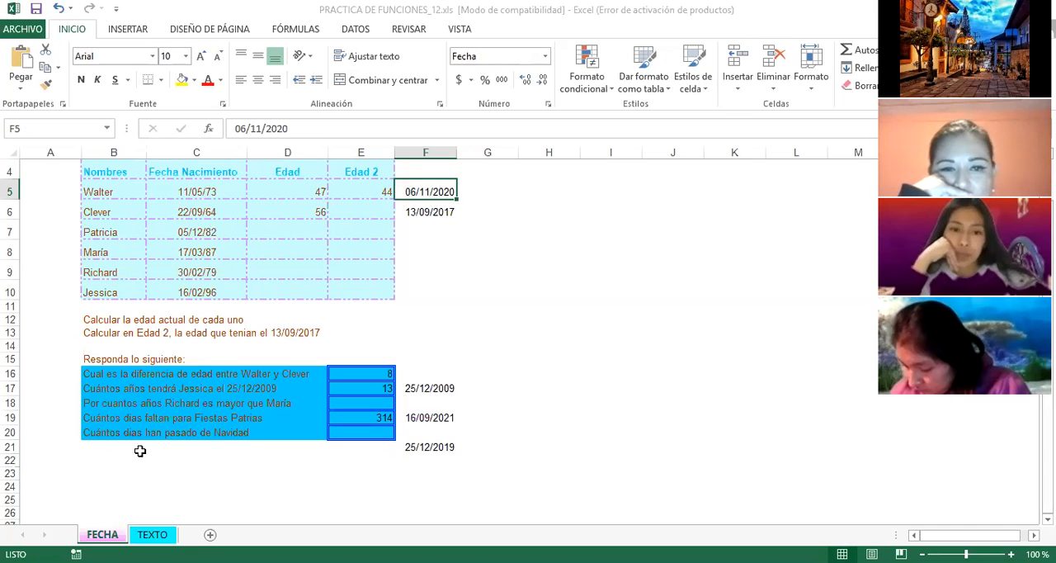
pyautogui.click(449, 406)
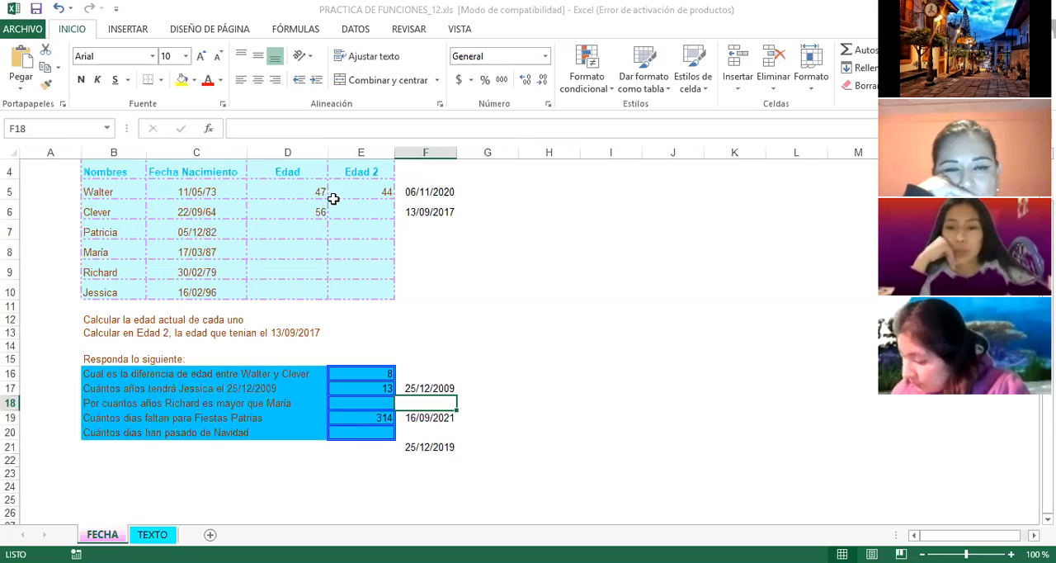
pyautogui.click(304, 192)
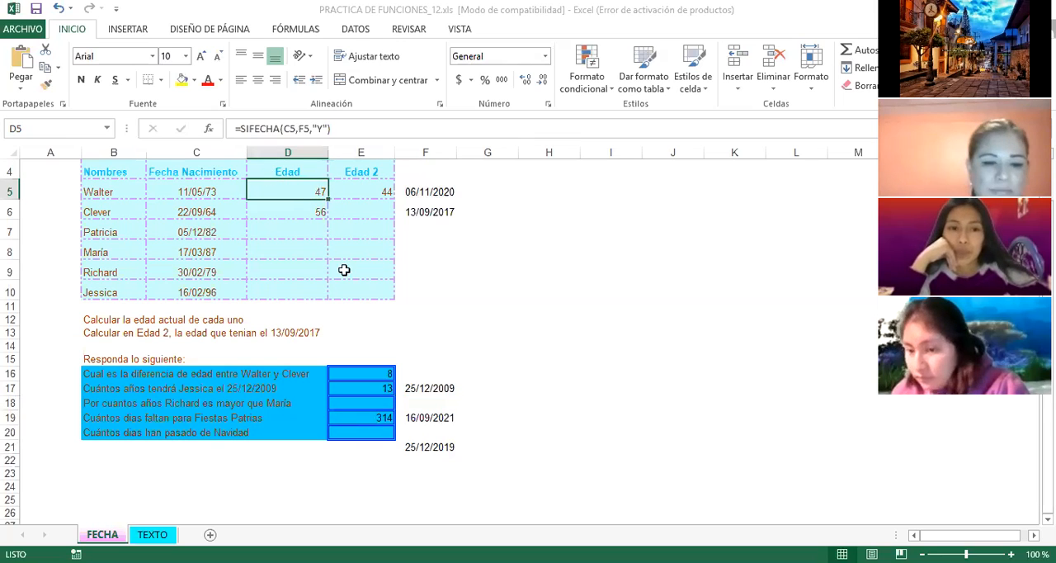
pyautogui.click(363, 333)
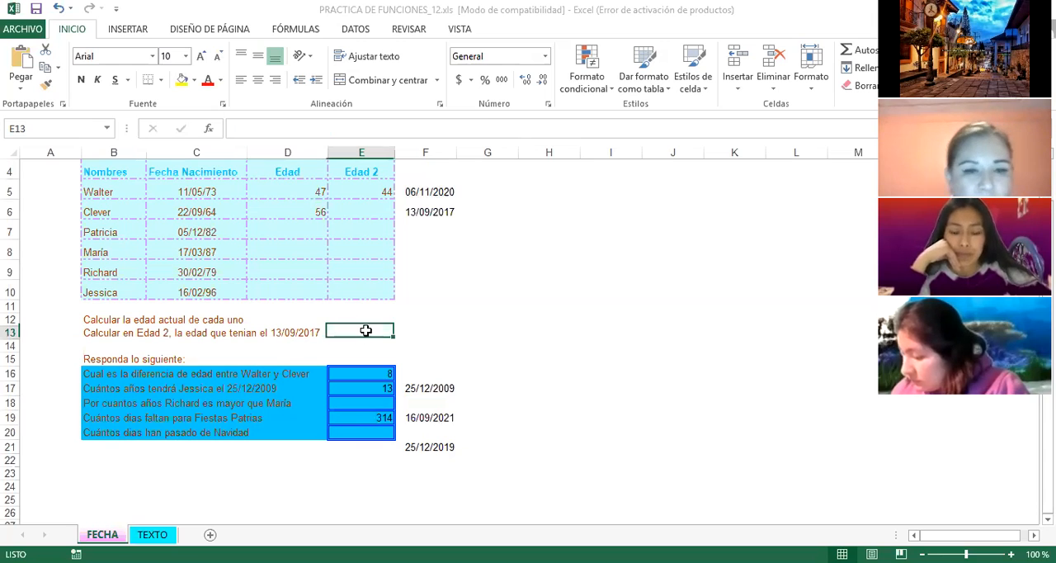
pyautogui.click(319, 322)
# Step: Add the function name SIFECHA to the end of the sheet title PRACTICA DE FUNCIONES EXCEL in A1
pyautogui.scroll(1, 318, 330)
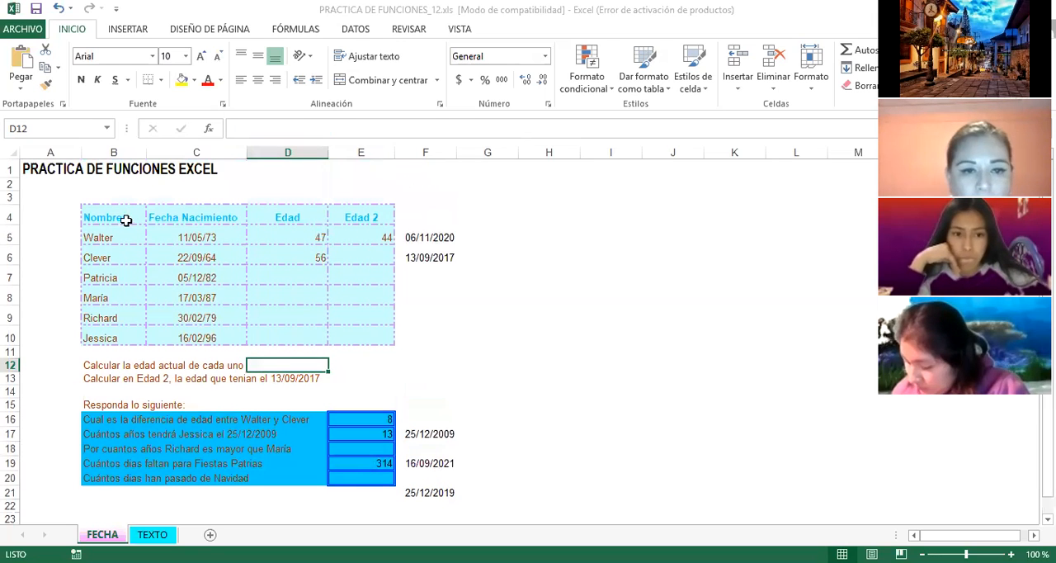
pyautogui.click(221, 170)
pyautogui.click(36, 168)
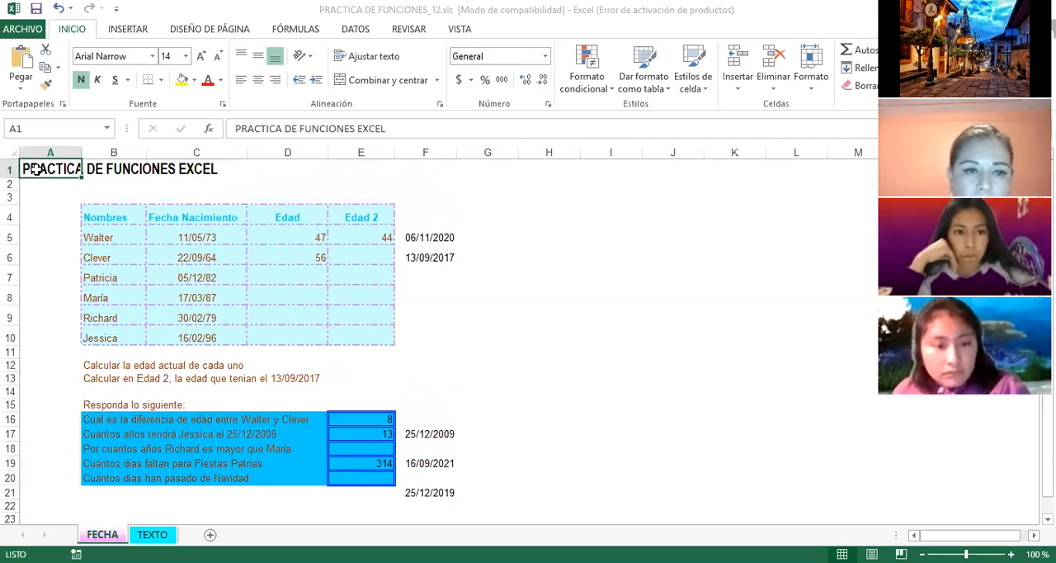
pyautogui.click(420, 128)
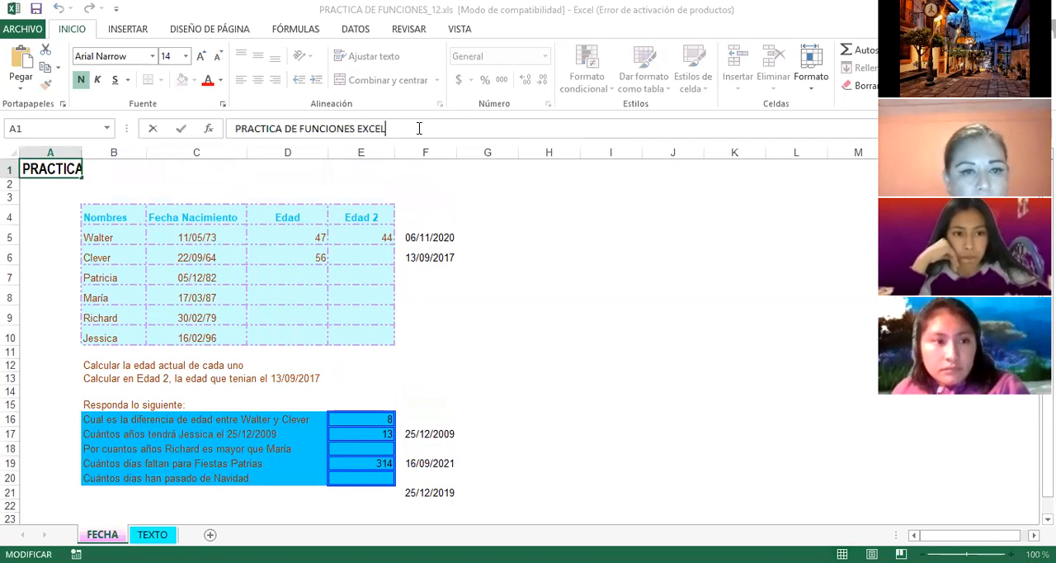
pyautogui.write('SSI')
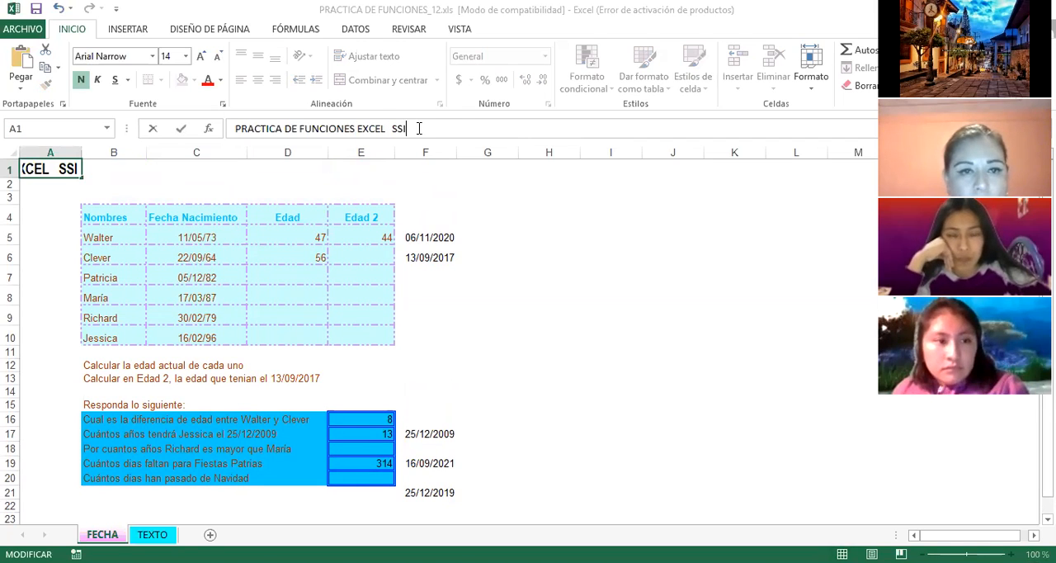
pyautogui.press('BackSpace')
pyautogui.write('IFECHA')
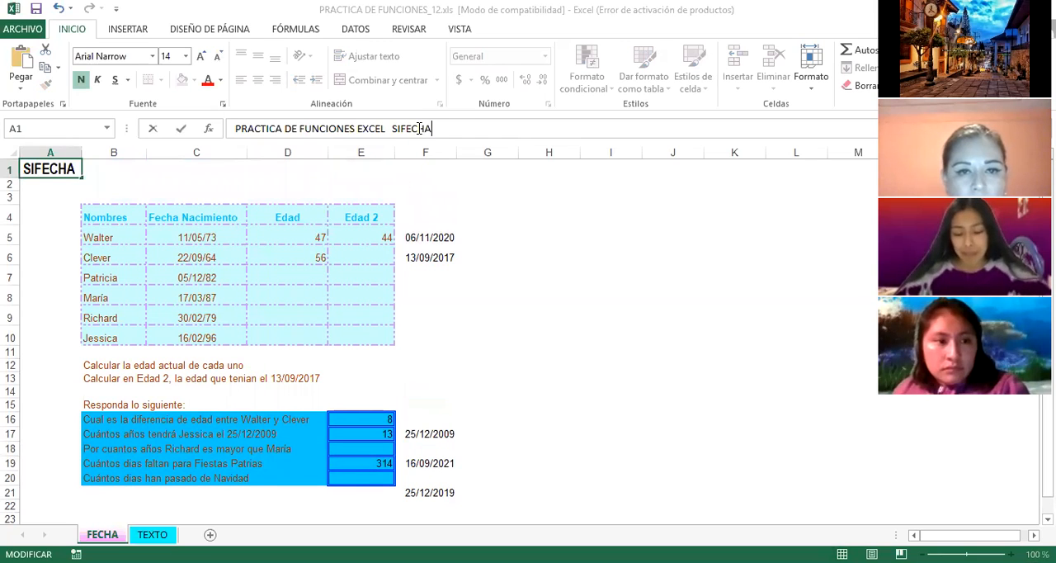
pyautogui.press('Return')
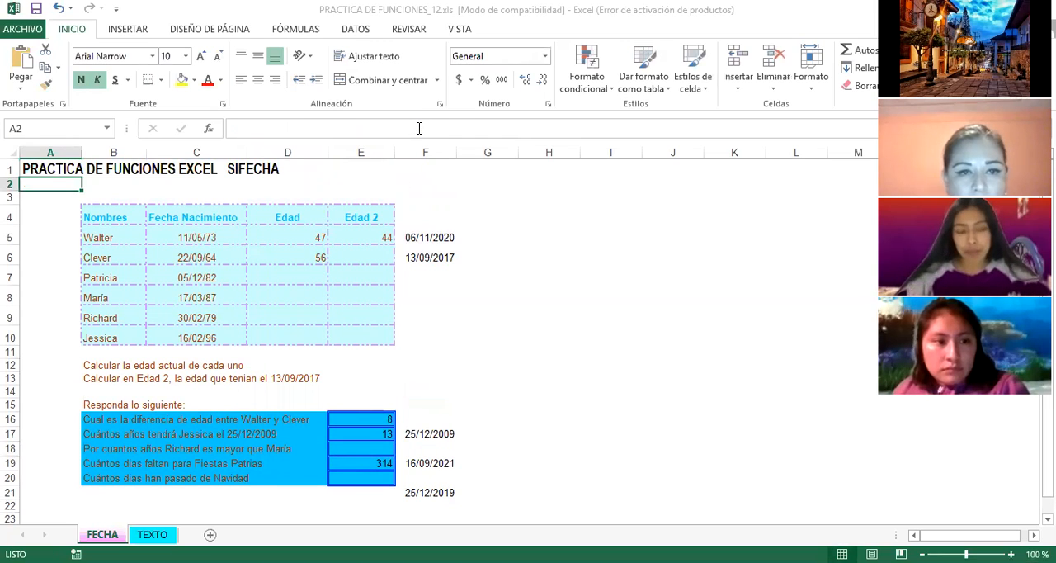
# Step: Switch to the TEXTO sheet and read the row 4 task about joining APE1, APE2 and NOM in column H
pyautogui.scroll(-4, 396, 280)
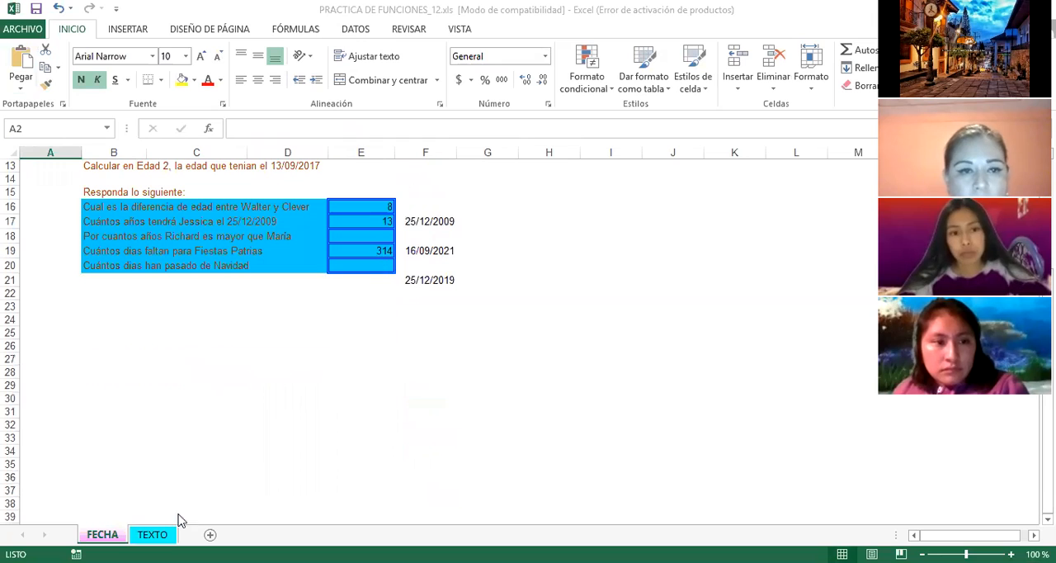
pyautogui.click(153, 535)
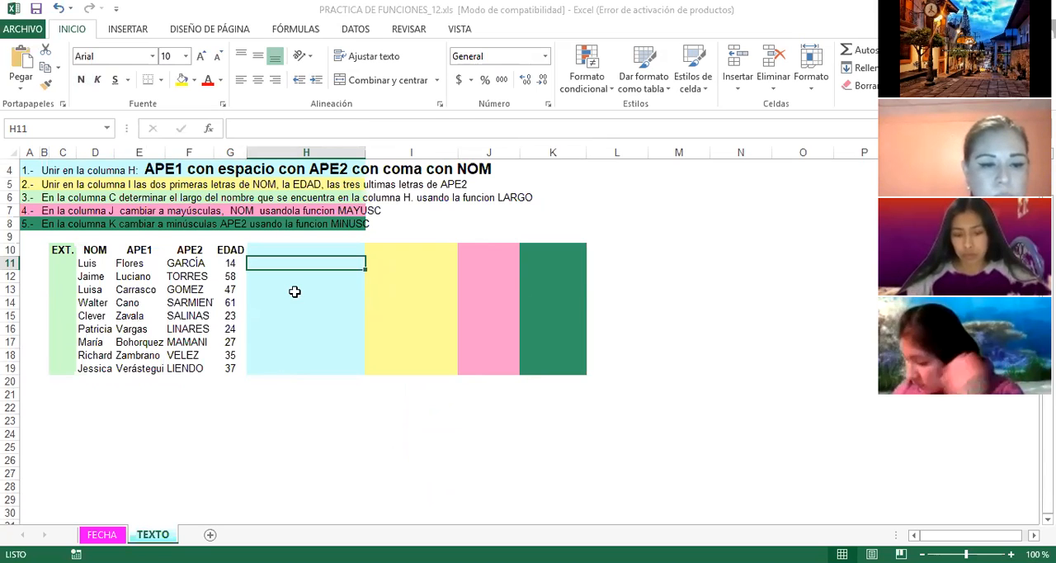
pyautogui.click(30, 170)
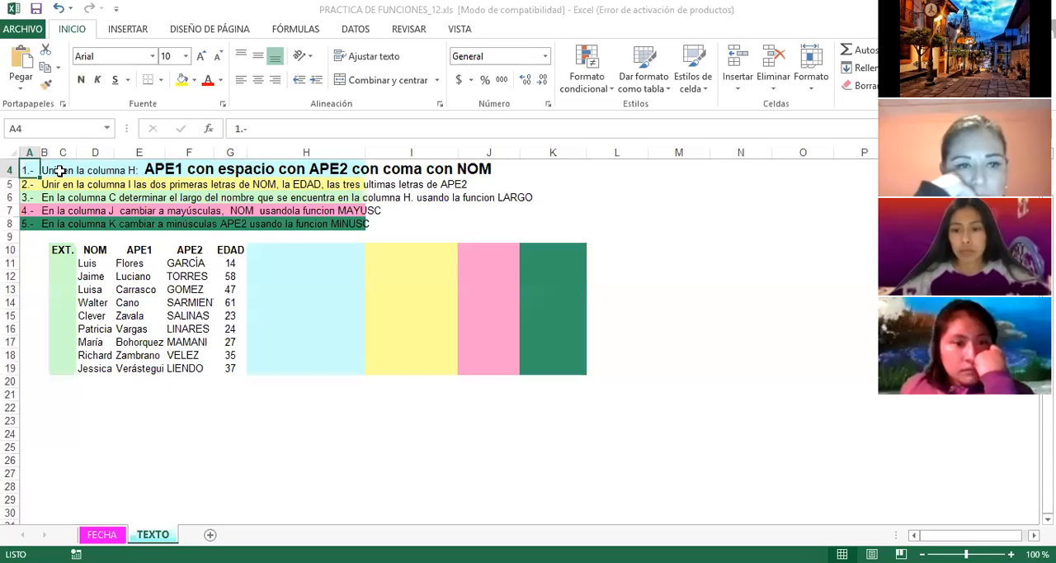
pyautogui.click(63, 170)
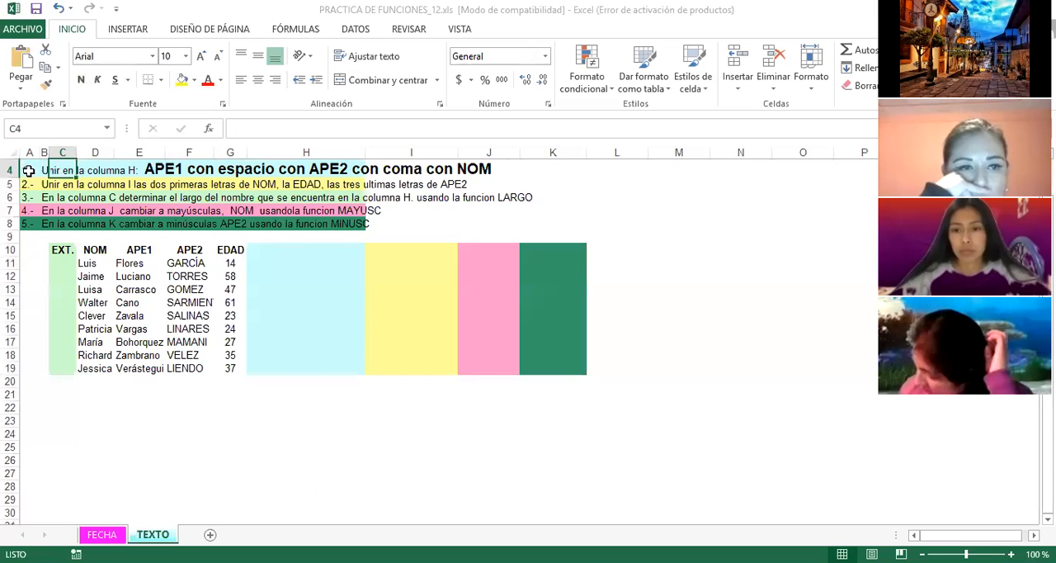
pyautogui.click(29, 169)
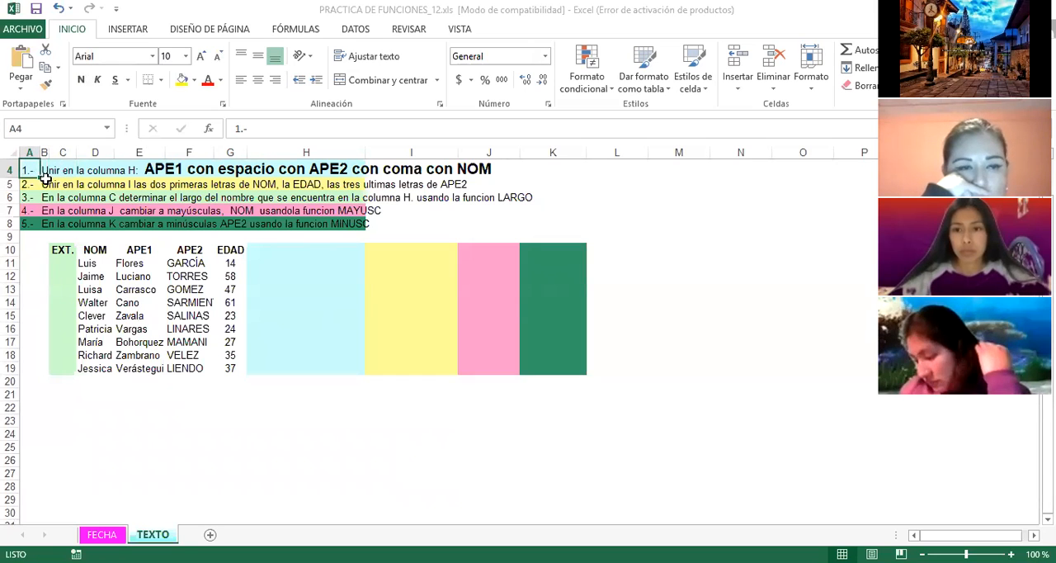
pyautogui.click(62, 170)
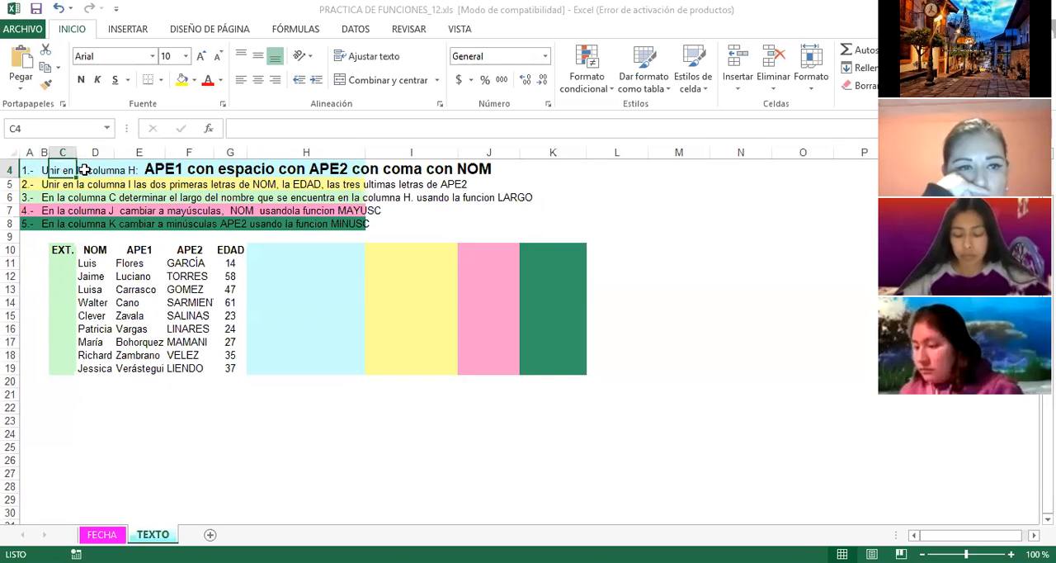
pyautogui.click(41, 171)
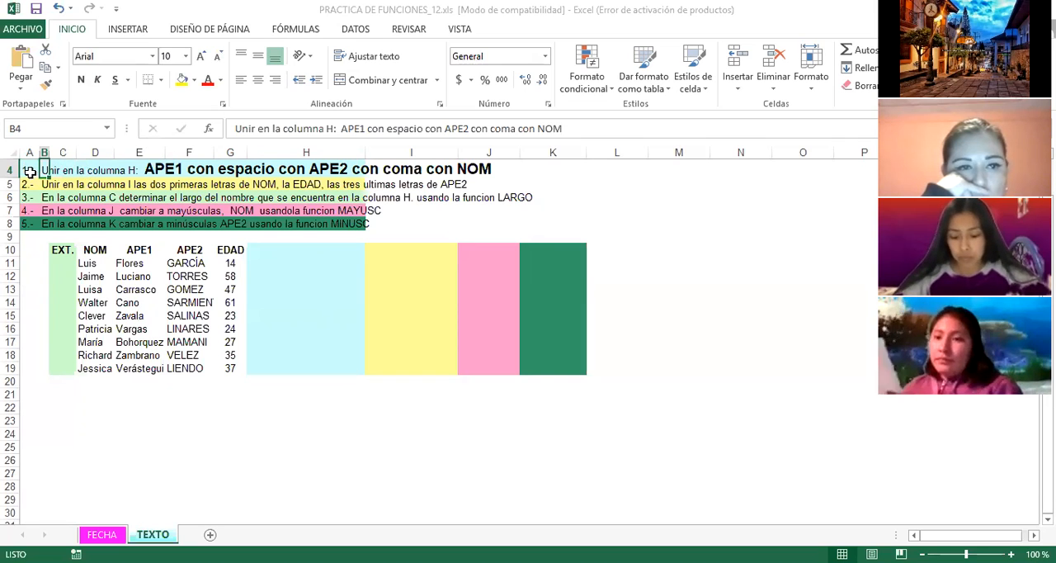
pyautogui.click(151, 169)
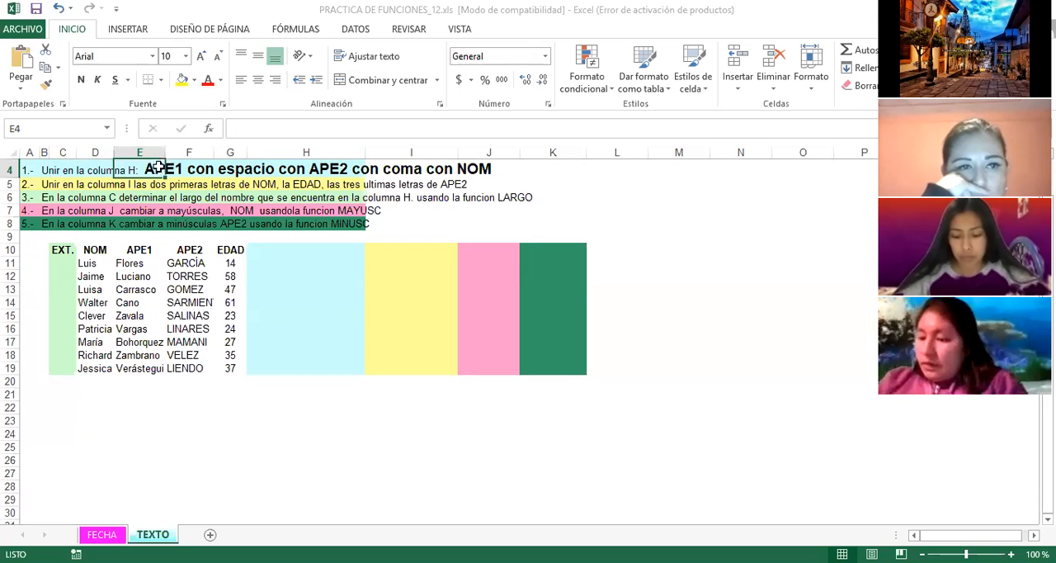
pyautogui.click(292, 152)
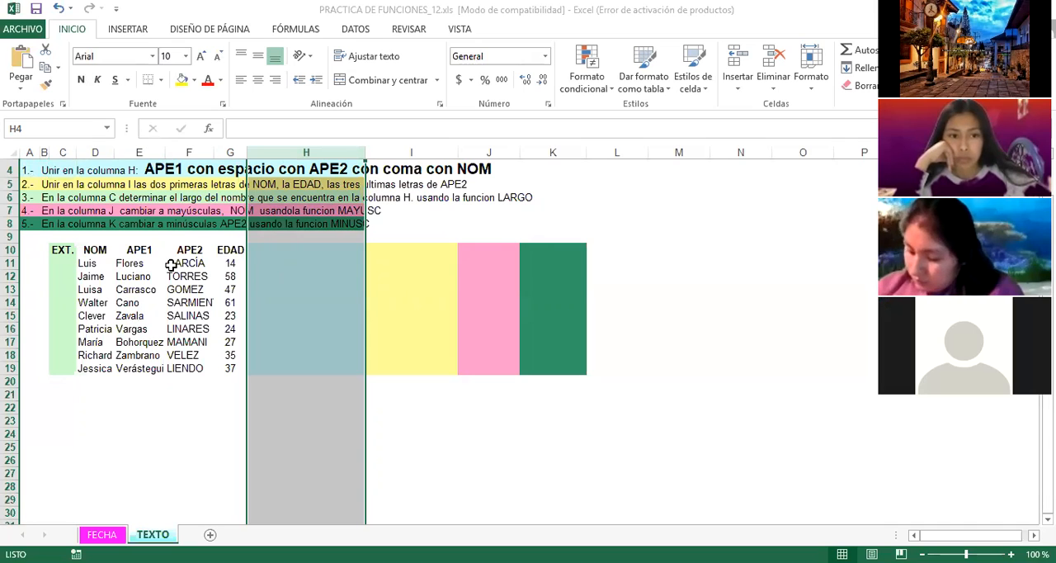
# Step: Examine the NOM, APE1, APE2 and EDAD entries in row 11 and the target cell H11
pyautogui.click(289, 263)
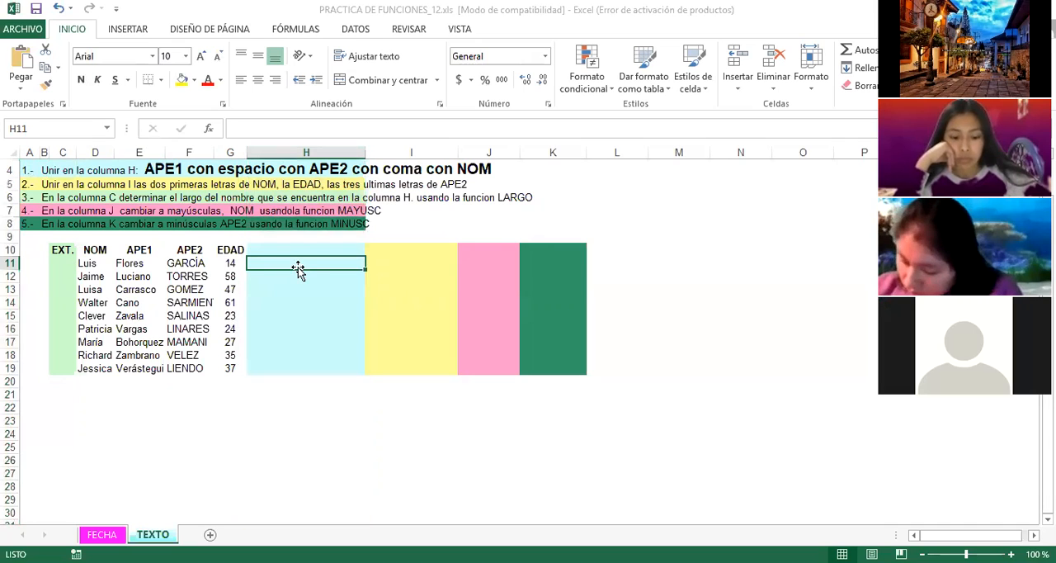
pyautogui.click(87, 264)
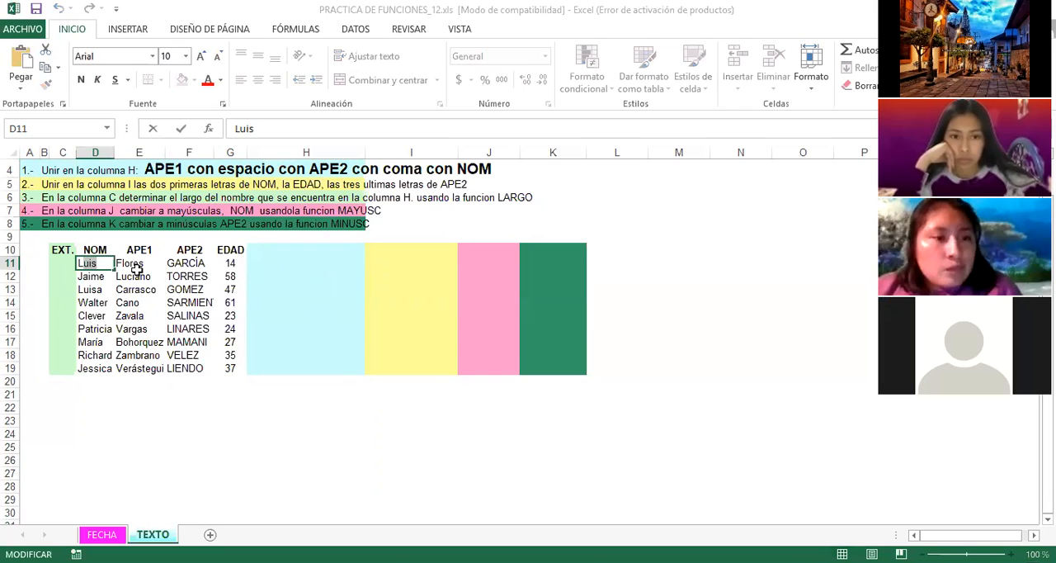
pyautogui.click(137, 266)
pyautogui.click(190, 262)
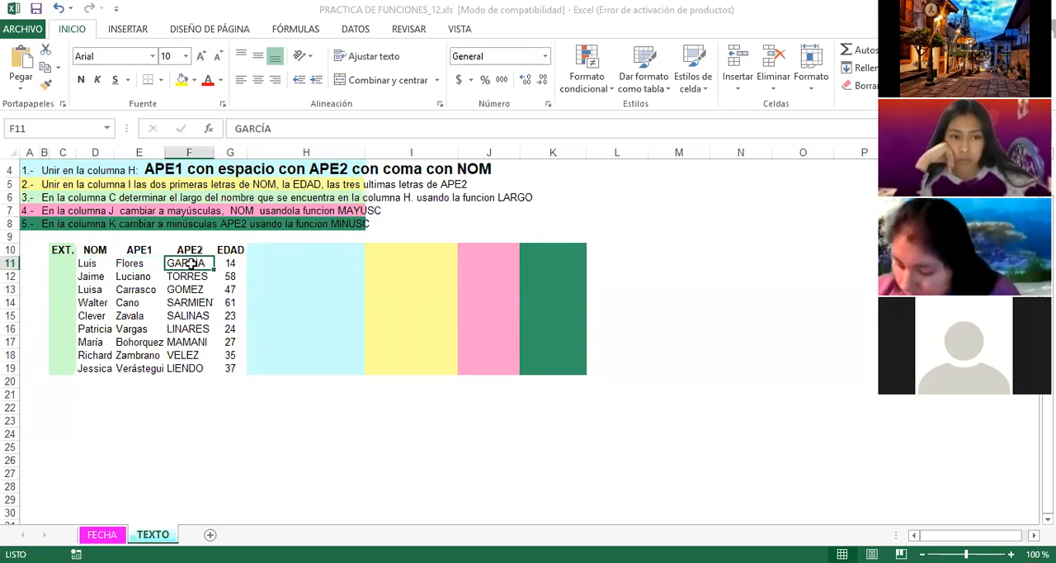
pyautogui.click(227, 264)
pyautogui.click(277, 263)
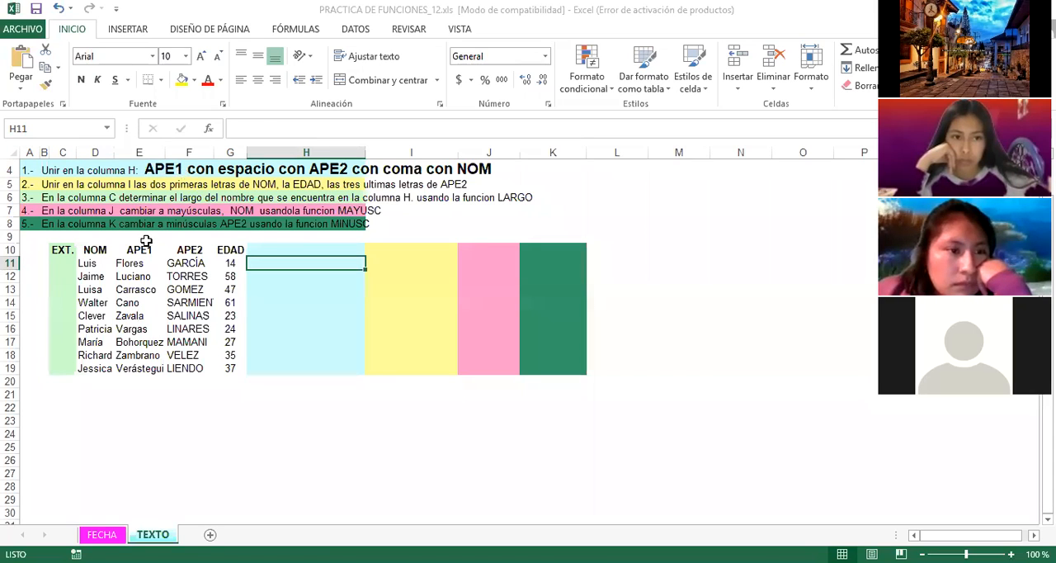
pyautogui.click(129, 264)
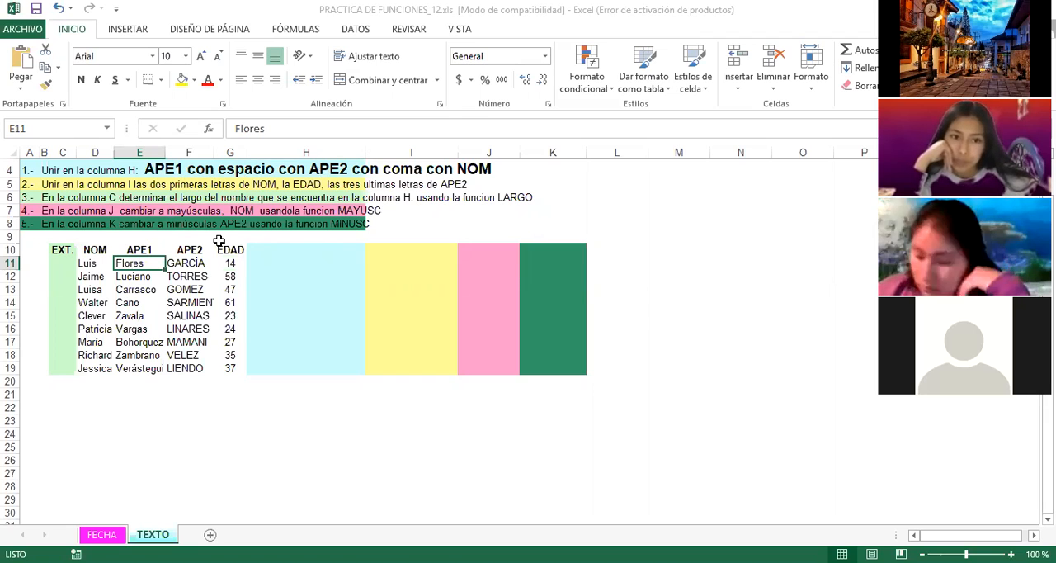
pyautogui.click(196, 251)
pyautogui.click(195, 262)
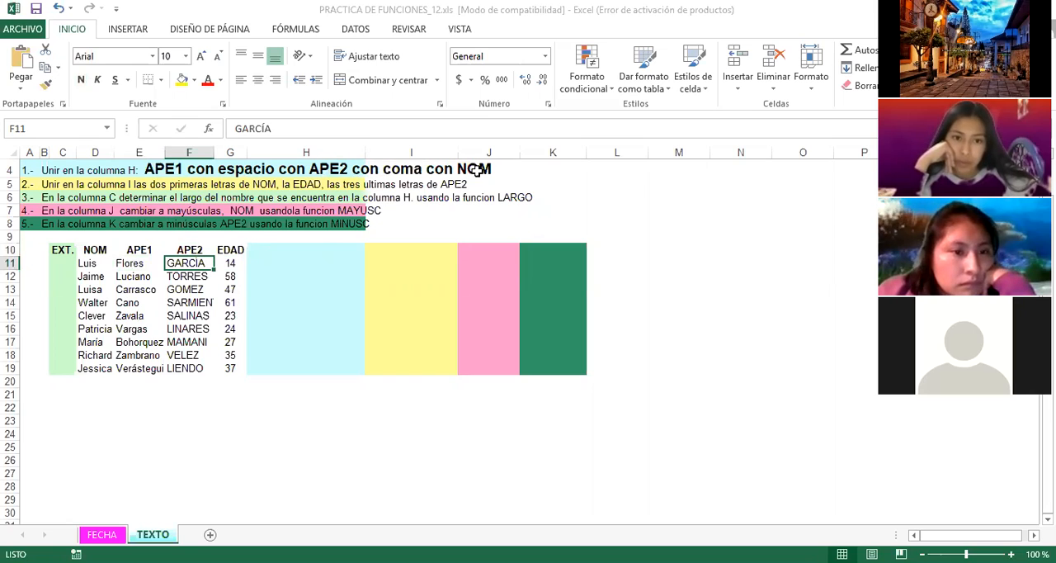
pyautogui.click(85, 265)
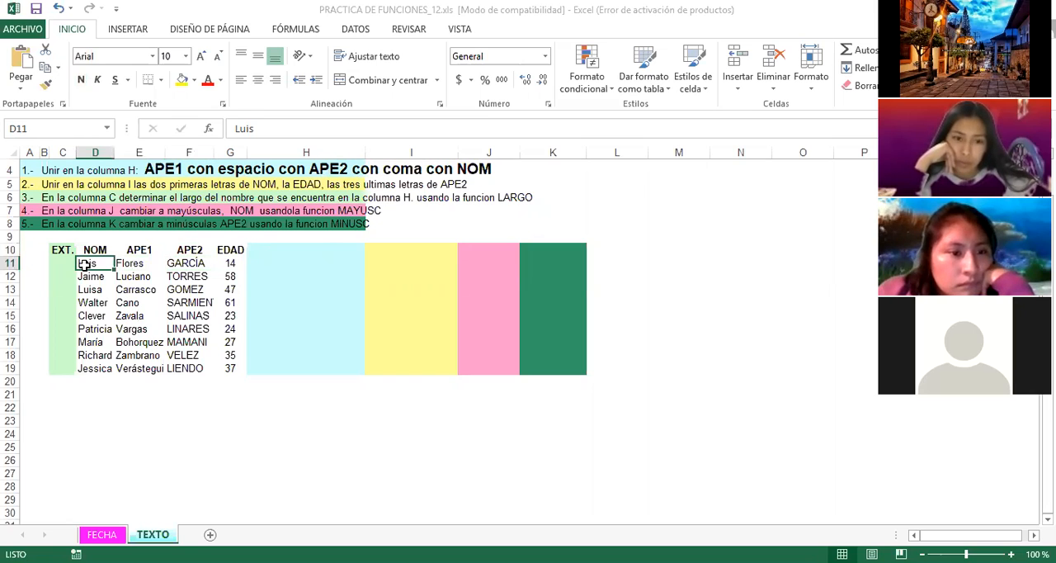
pyautogui.click(276, 263)
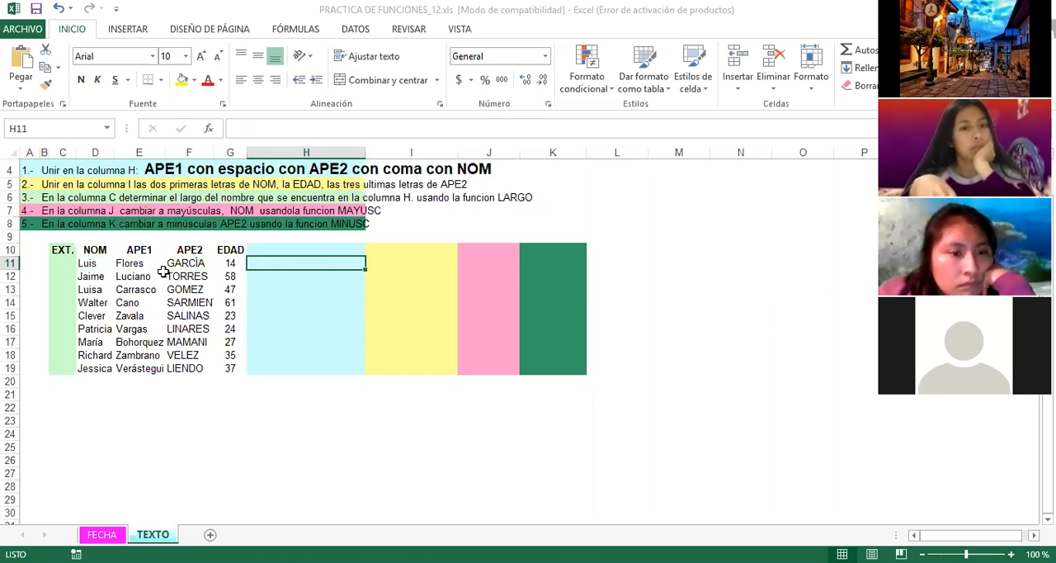
pyautogui.click(89, 263)
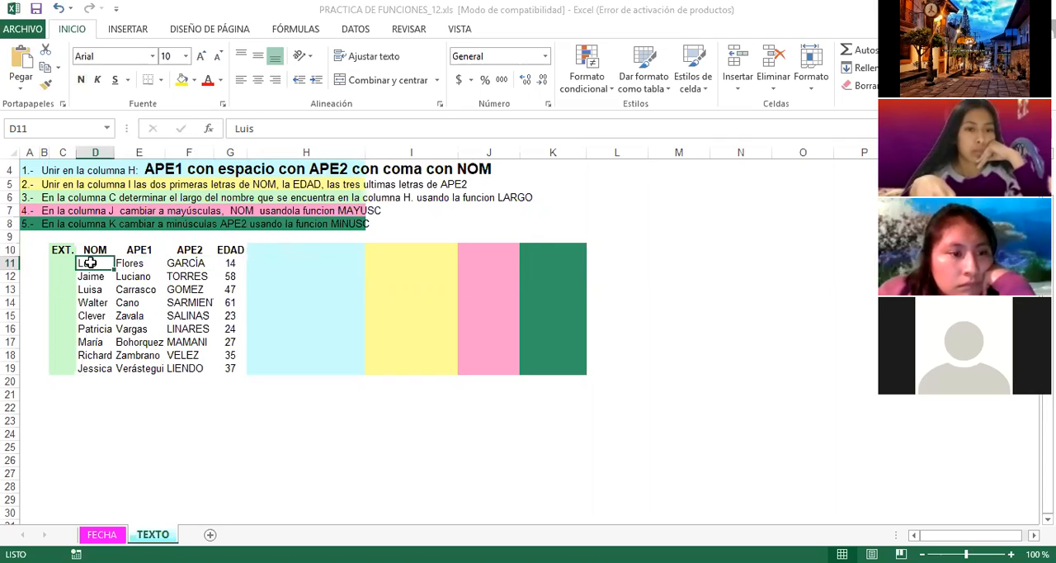
pyautogui.click(252, 266)
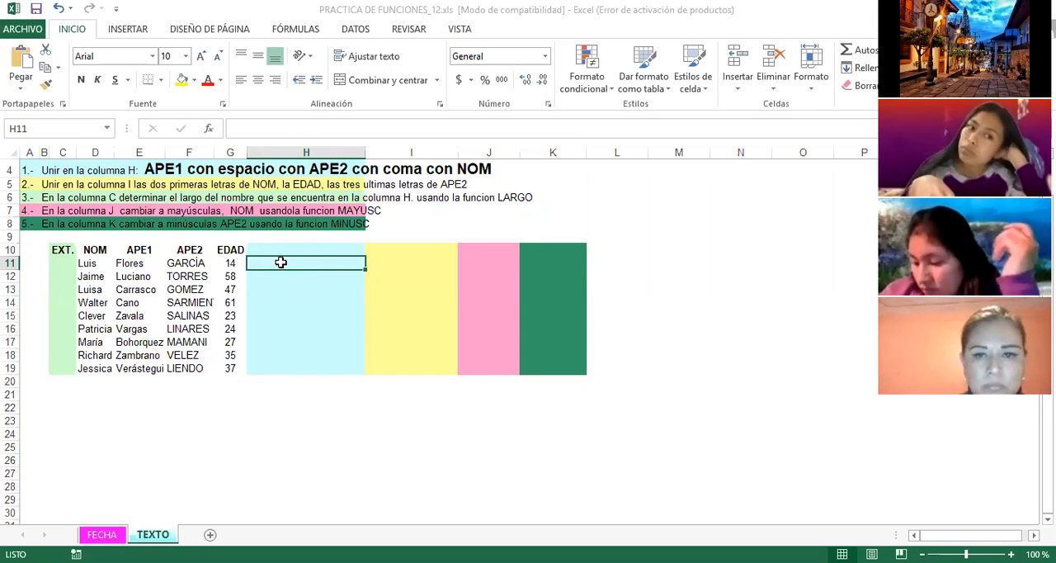
pyautogui.click(187, 263)
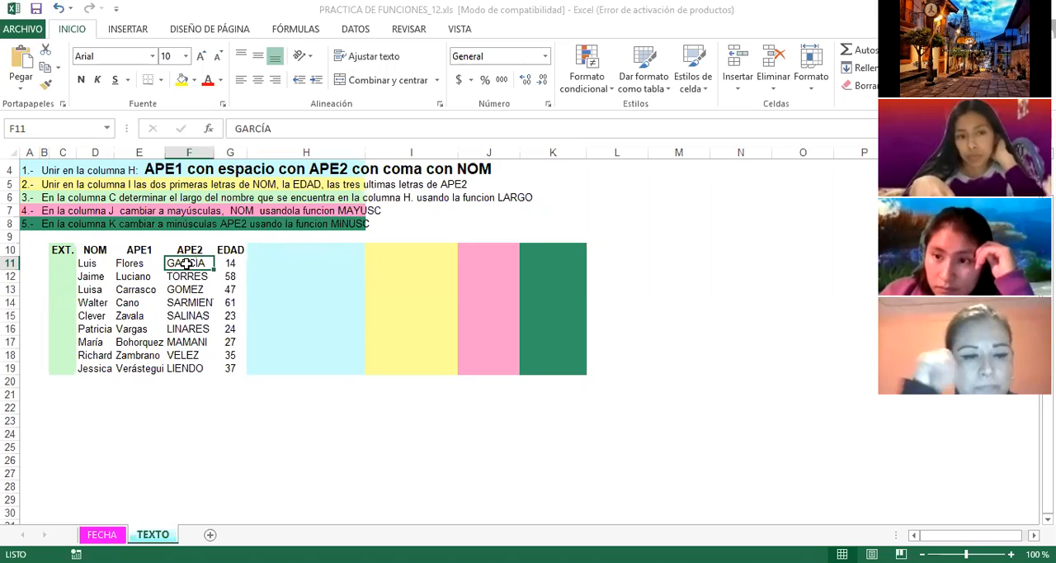
pyautogui.click(133, 264)
# Step: Join the first record's surnames and name in H11 with the formula =E11&" "&F11&", "&D11
pyautogui.click(276, 263)
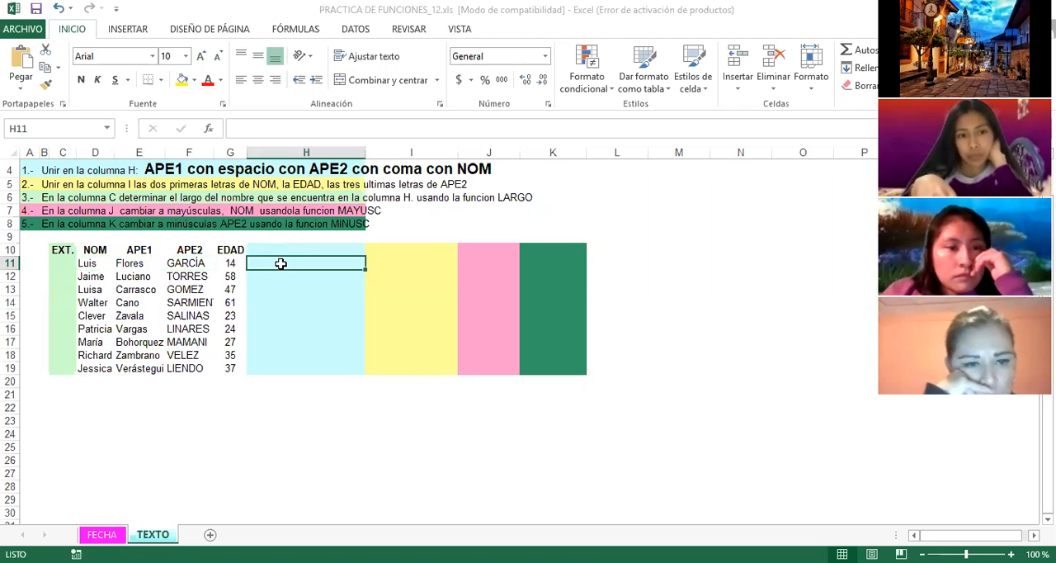
pyautogui.write('=')
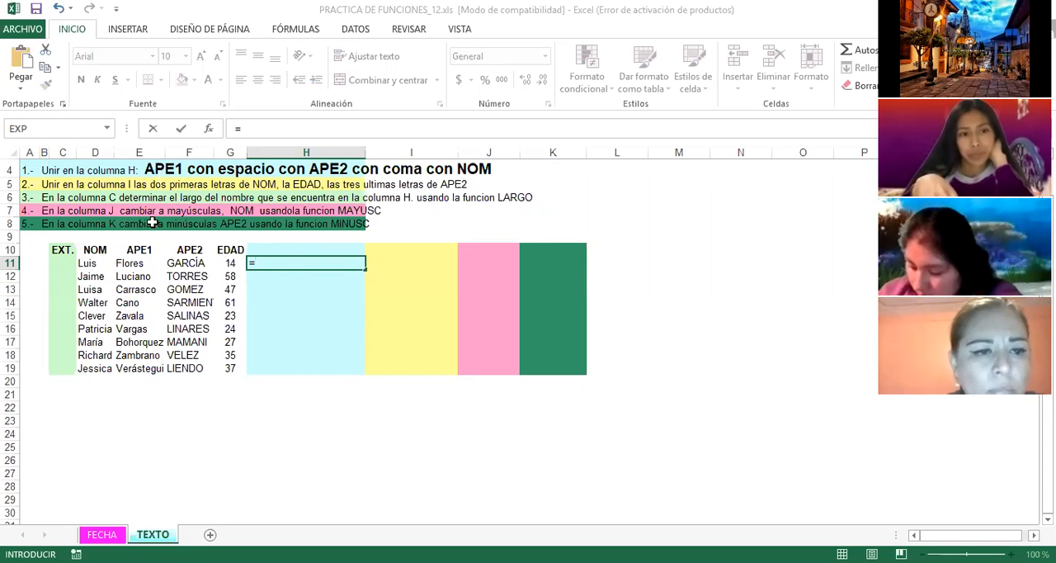
pyautogui.click(134, 264)
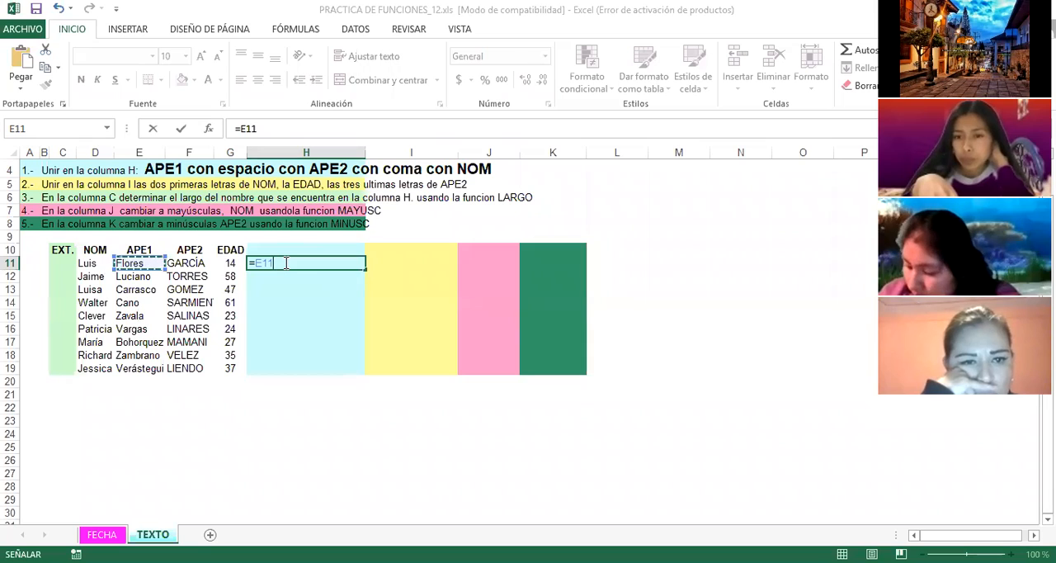
pyautogui.write('&')
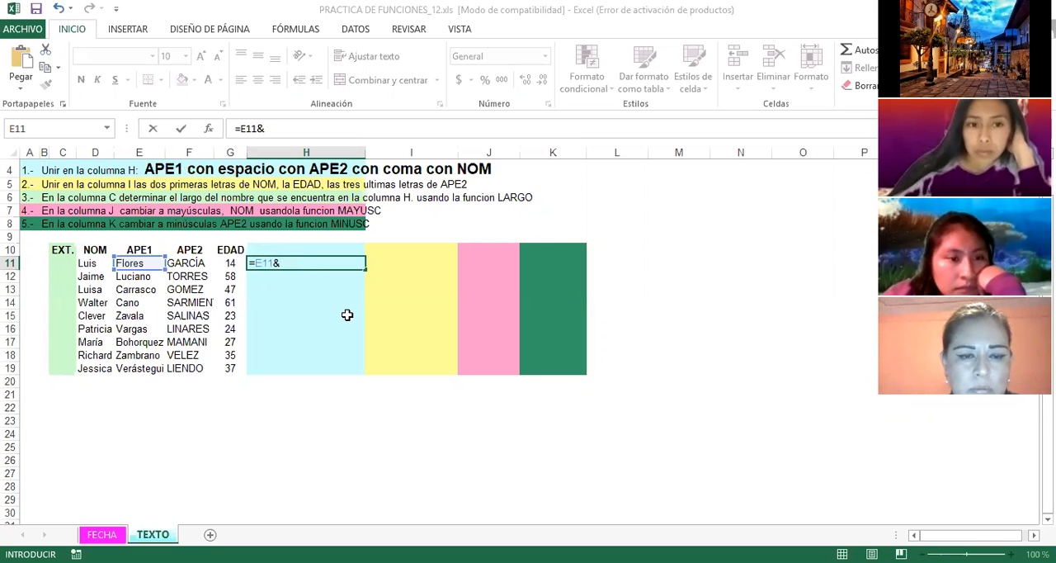
pyautogui.write('"')
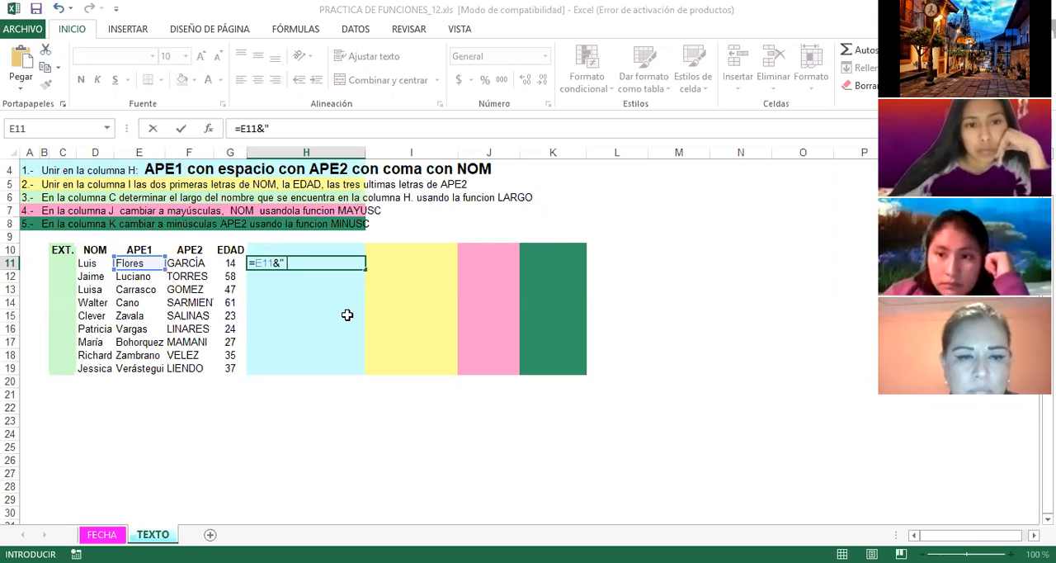
pyautogui.write(' "')
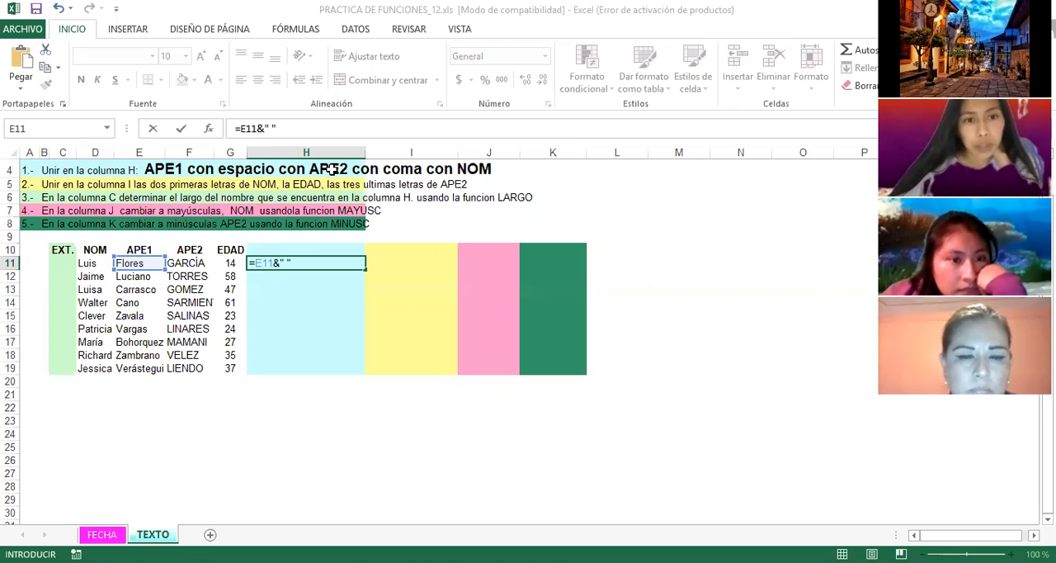
pyautogui.write('&')
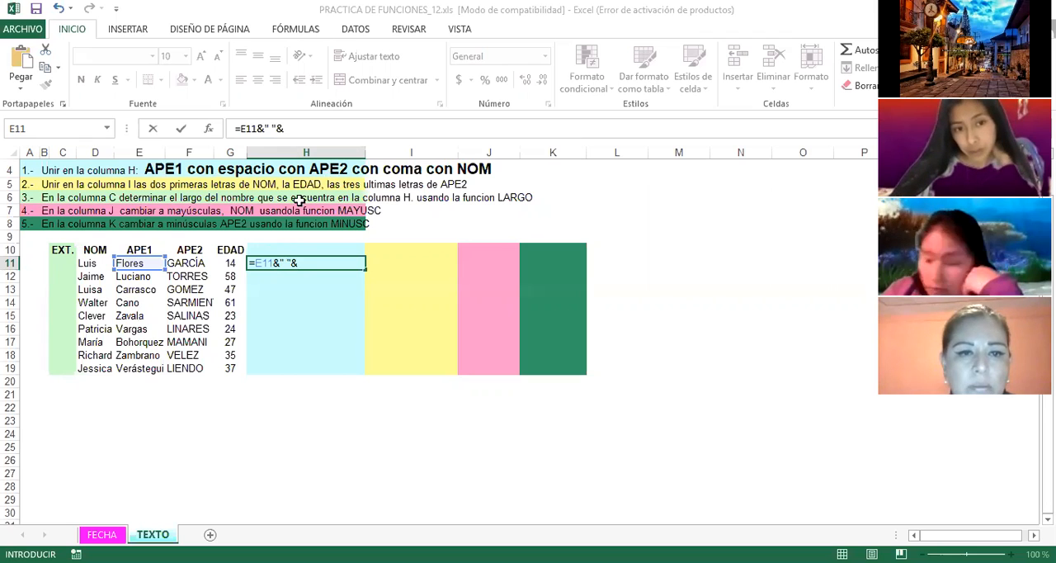
pyautogui.click(187, 263)
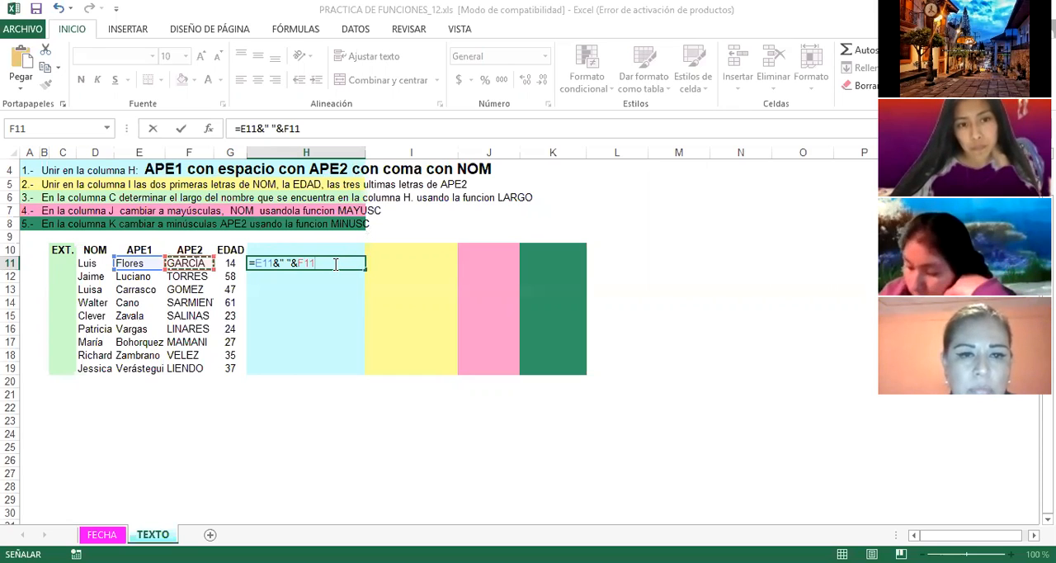
pyautogui.write('&",')
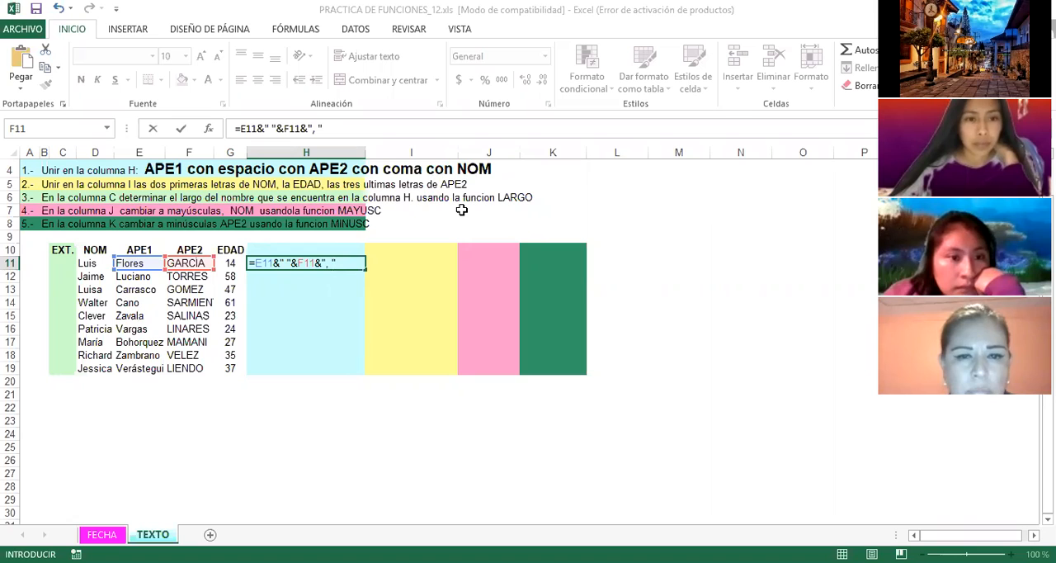
pyautogui.write('&')
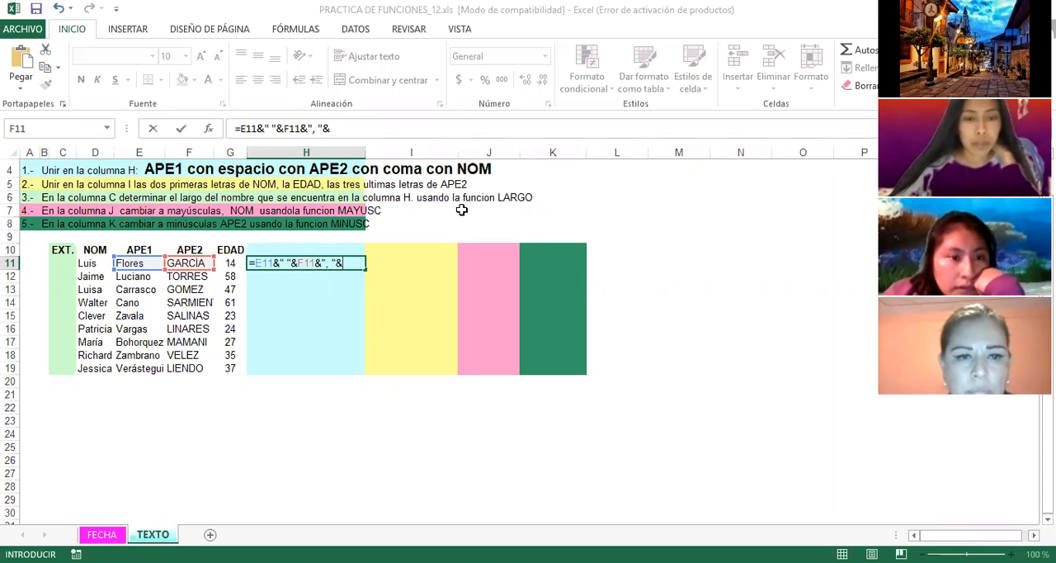
pyautogui.click(89, 263)
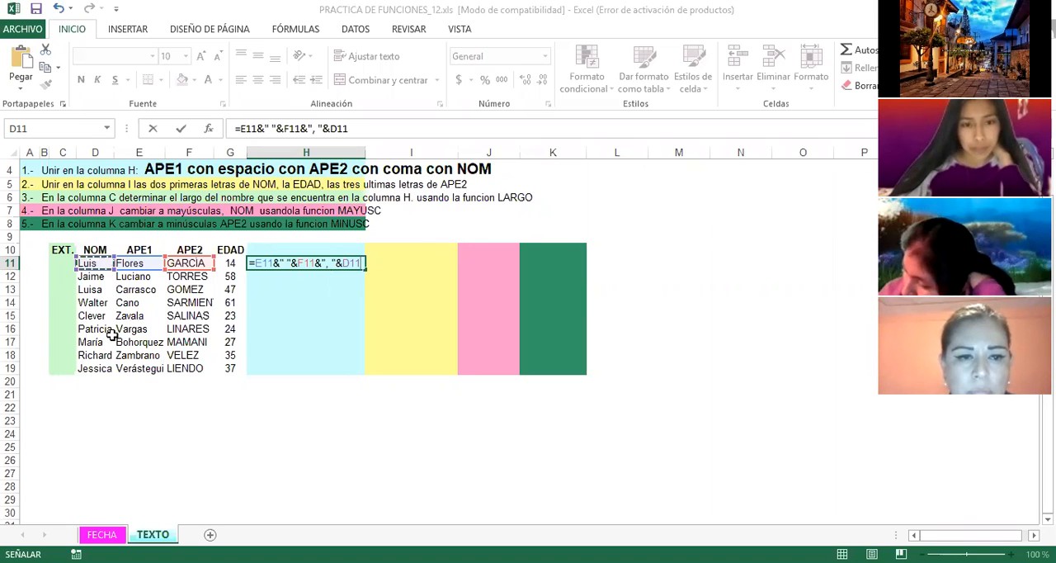
pyautogui.press('Return')
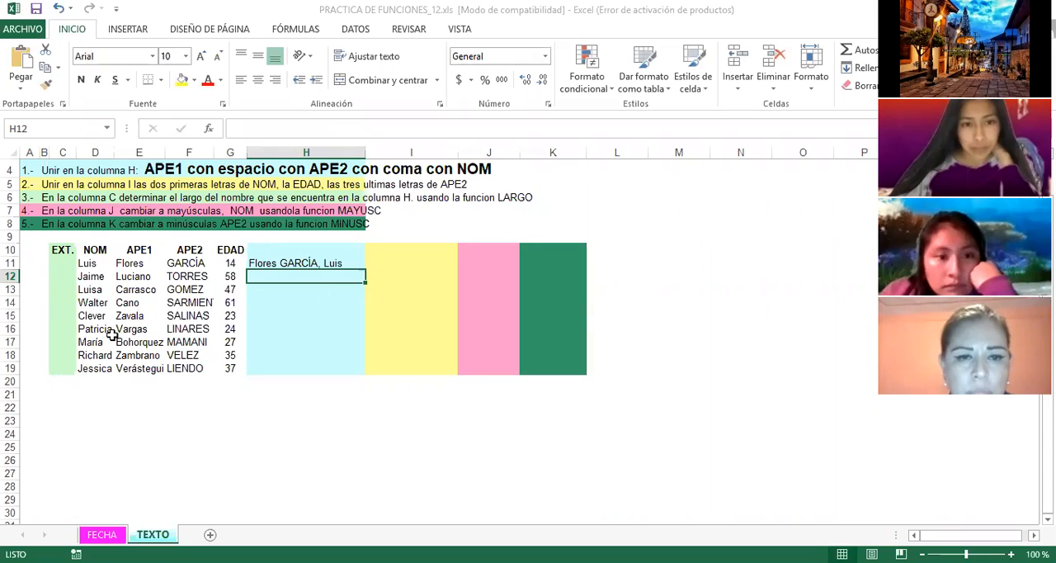
# Step: Check the cells below H11 in column H and review the joining formula in H11
pyautogui.click(282, 354)
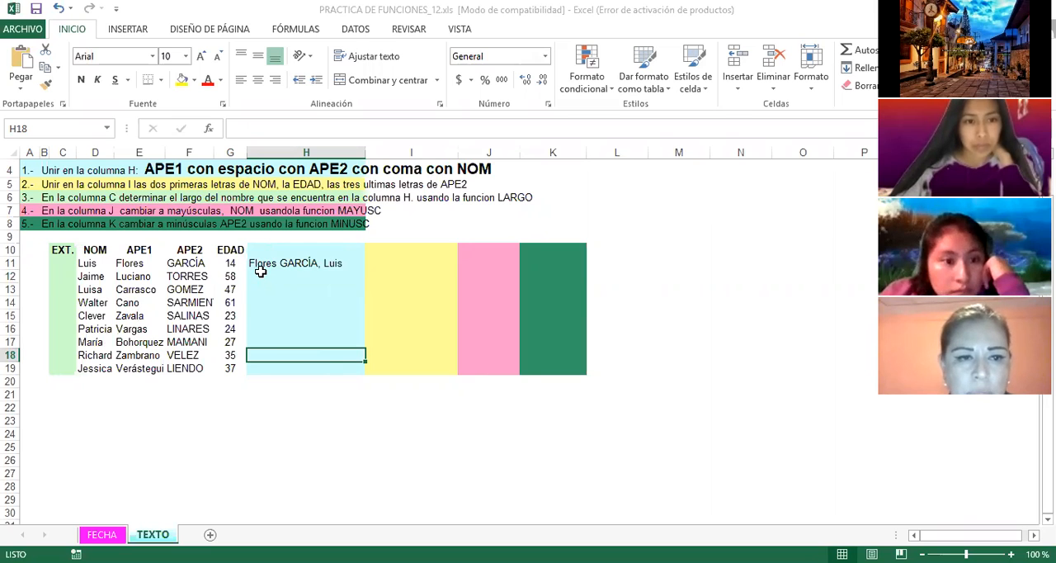
pyautogui.click(316, 289)
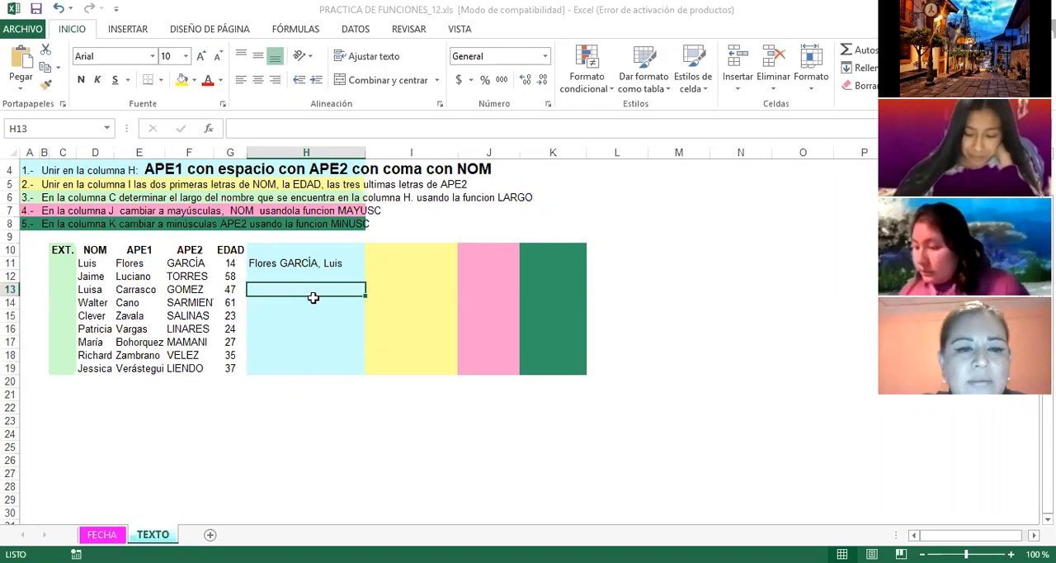
pyautogui.click(261, 263)
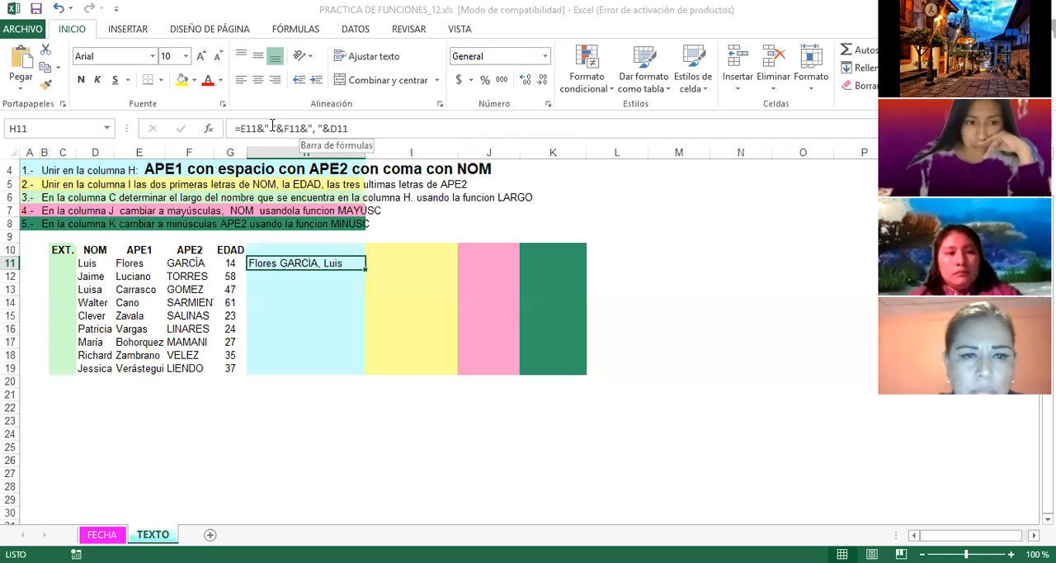
# Step: Review the joined name in H11, and read the row 5 task for column I against the NOM entry in D11
pyautogui.click(326, 406)
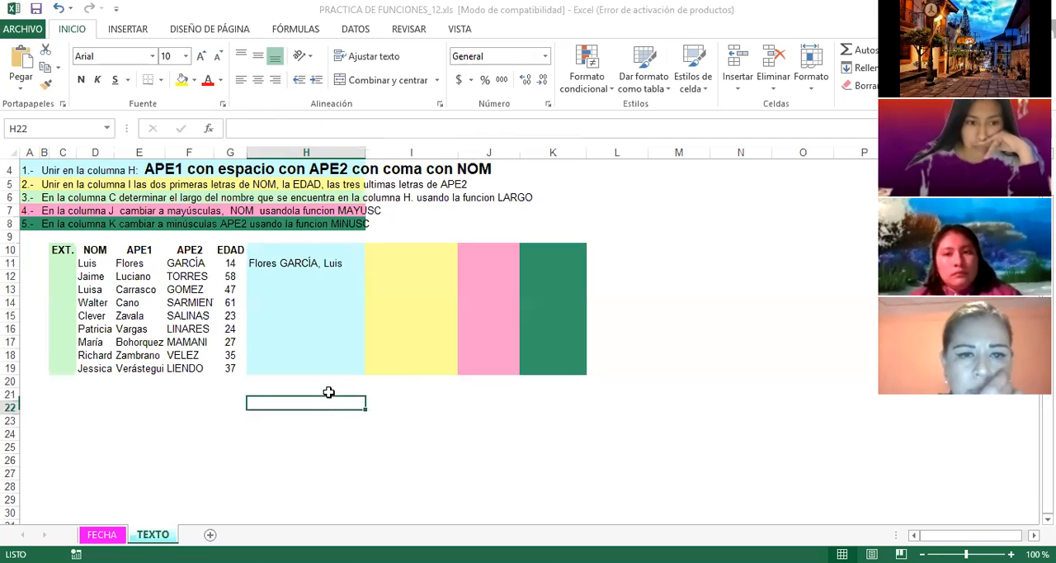
pyautogui.click(307, 261)
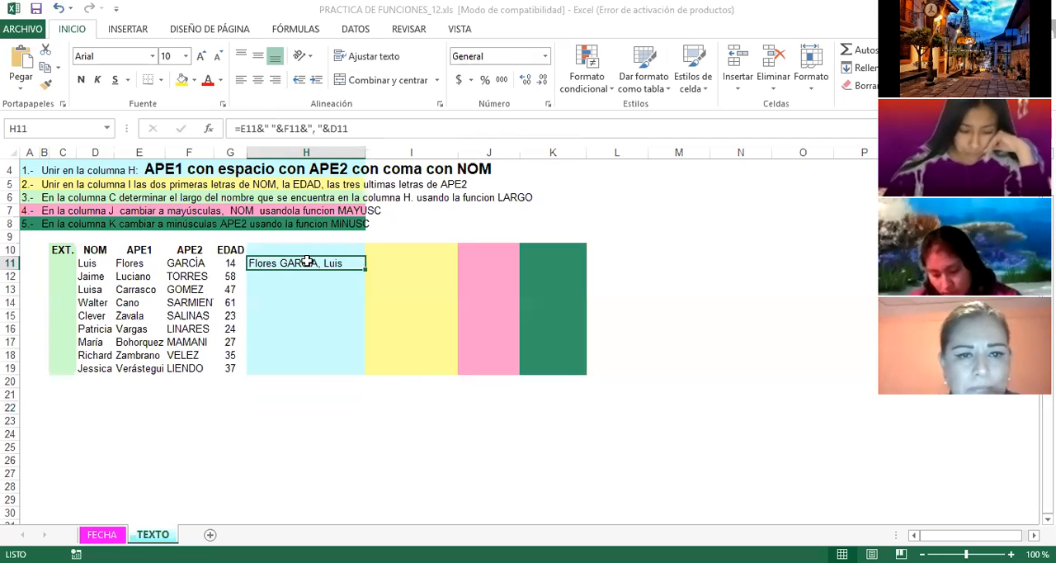
pyautogui.click(321, 324)
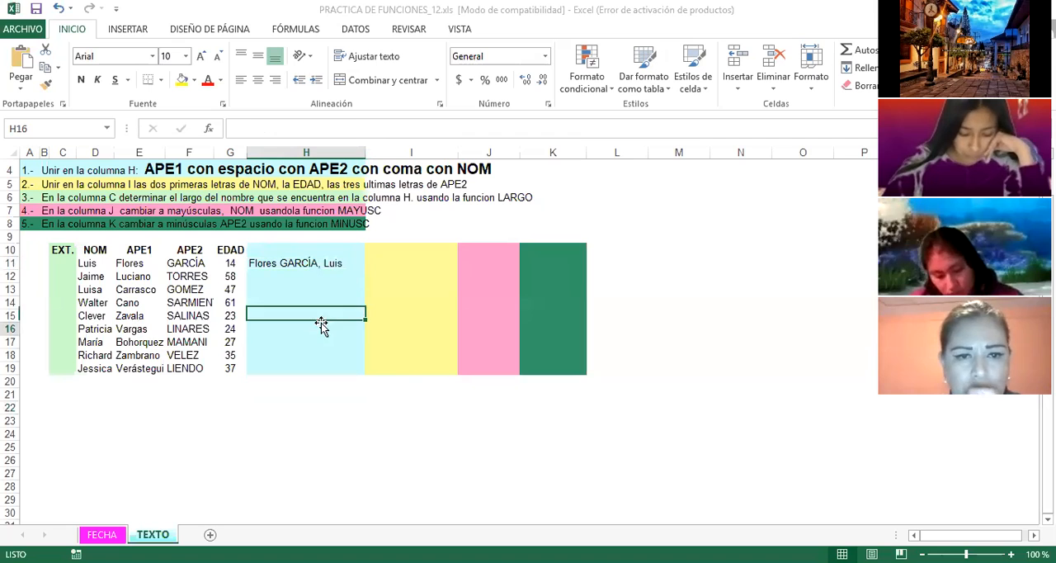
pyautogui.click(387, 263)
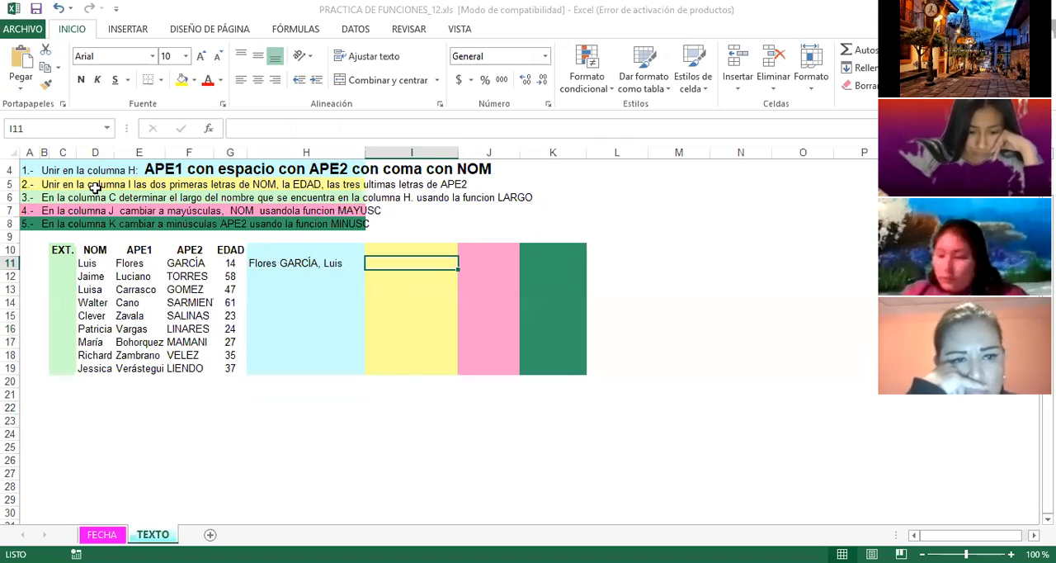
pyautogui.click(124, 186)
pyautogui.click(420, 149)
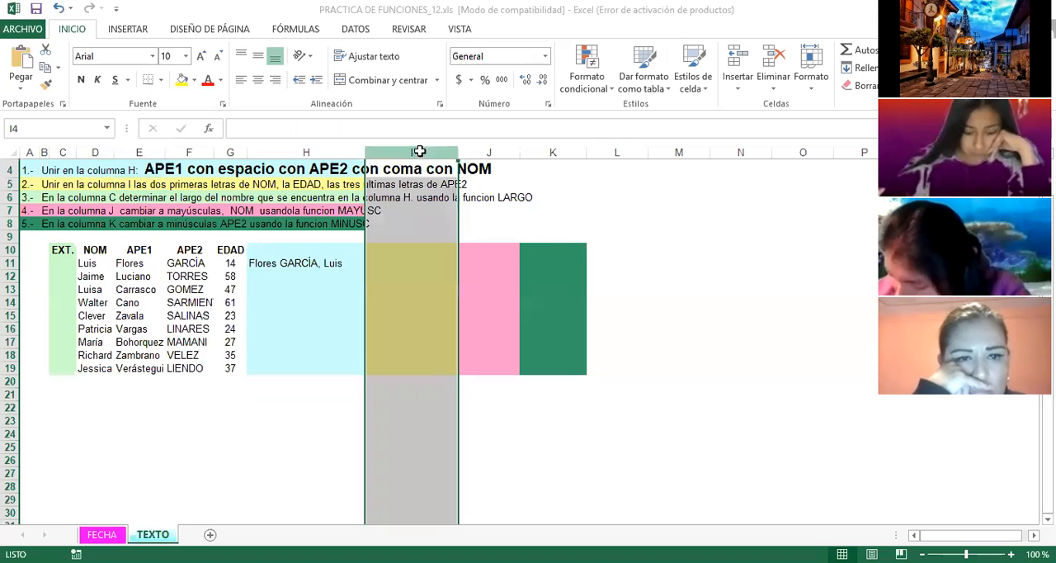
pyautogui.click(406, 264)
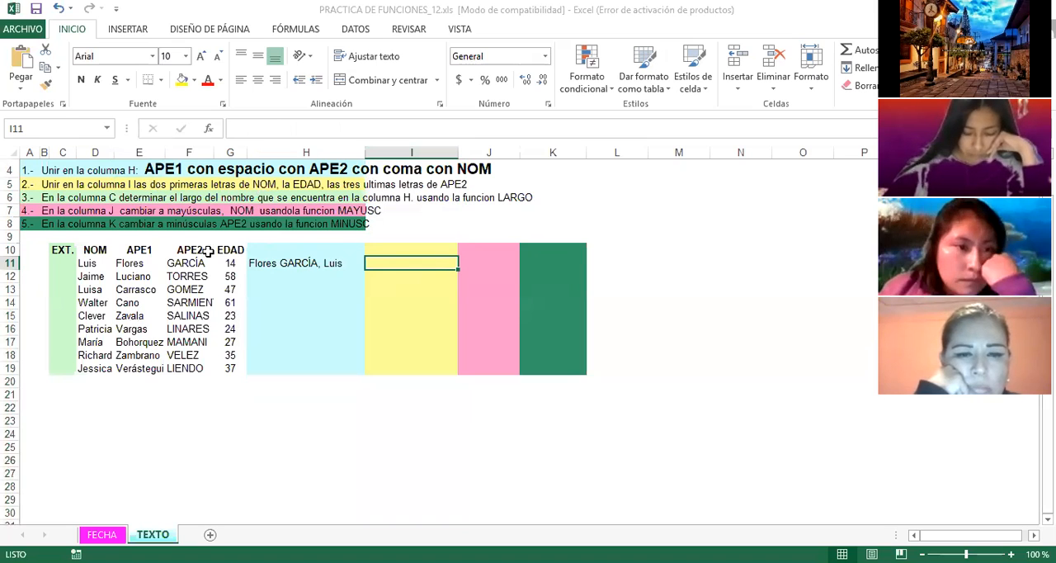
pyautogui.click(96, 264)
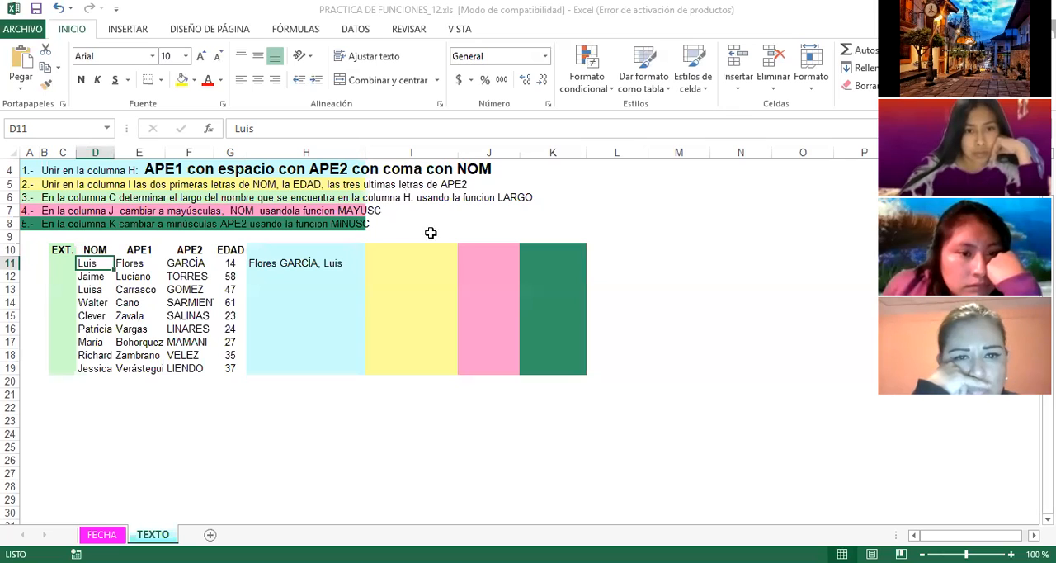
# Step: Extract the first two letters of the first record's NOM in I11 with the formula =IZQUIERDA(D11,2)
pyautogui.click(381, 262)
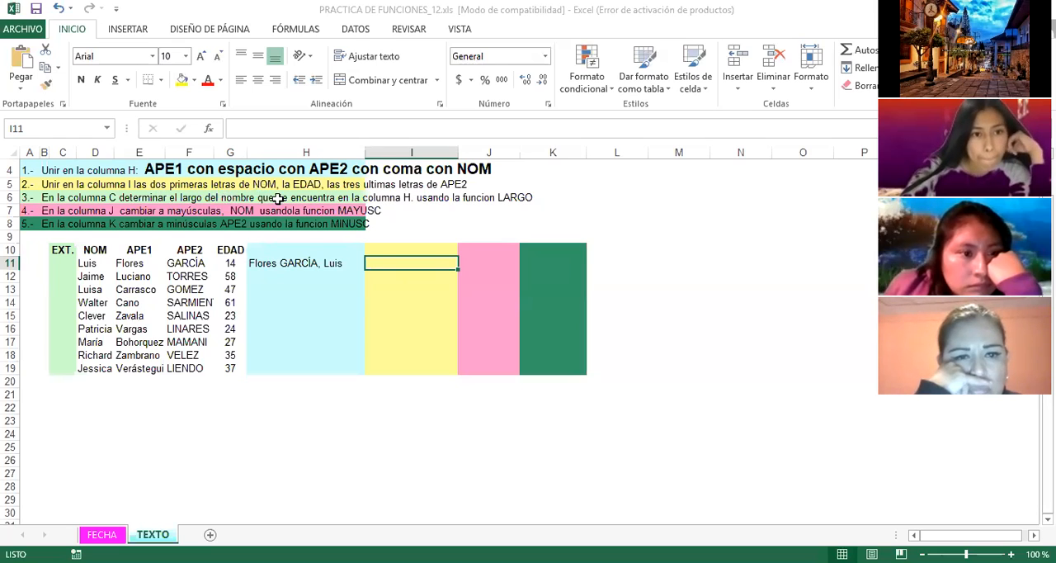
pyautogui.write('=')
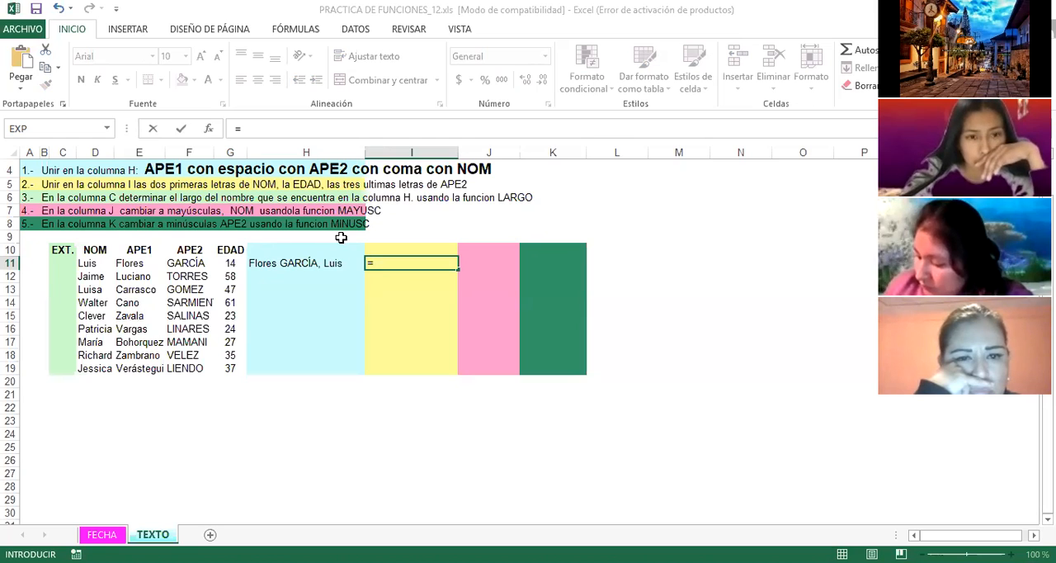
pyautogui.write('IZ')
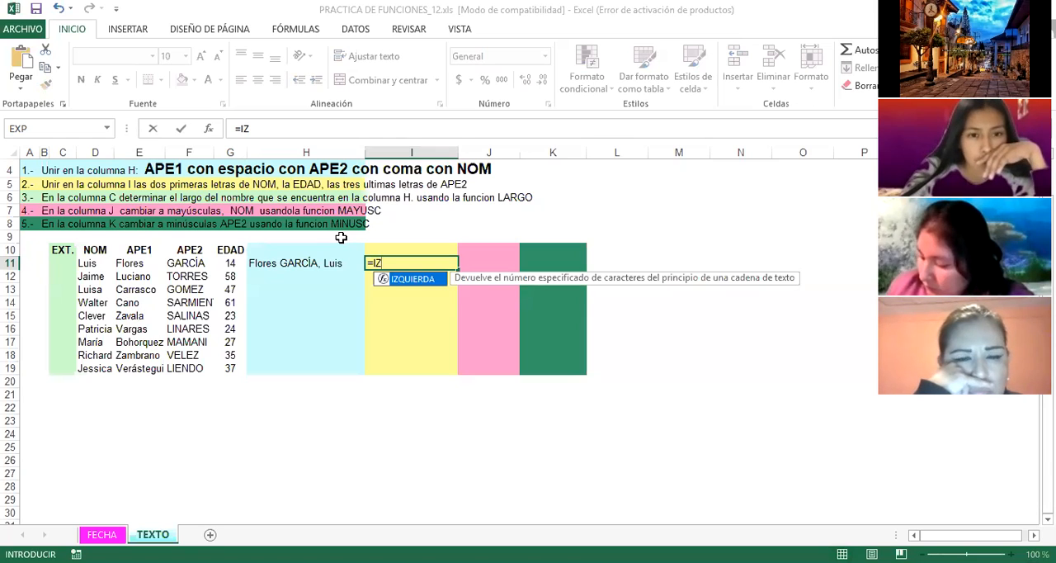
pyautogui.write('QUIE')
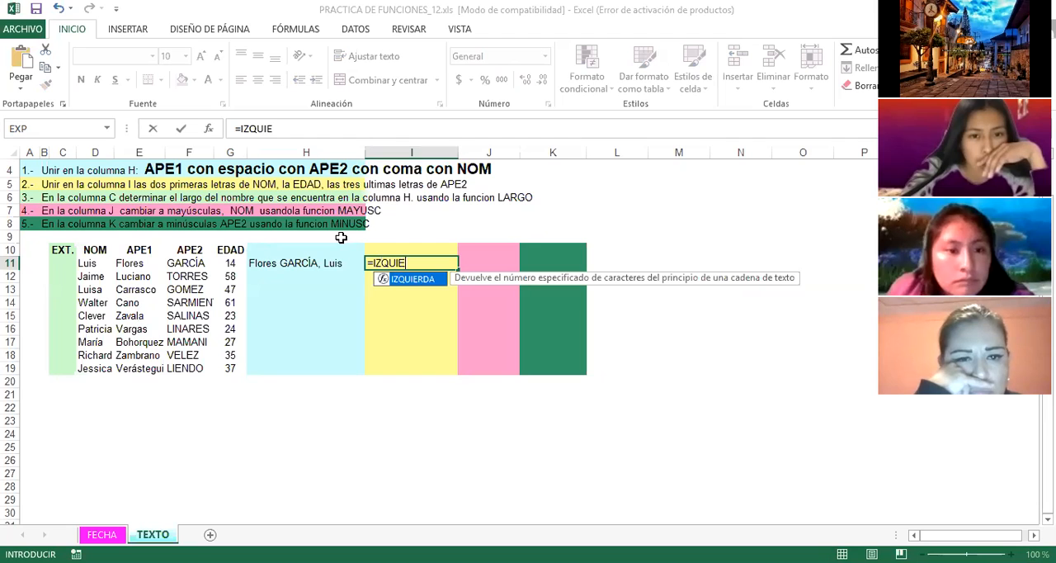
pyautogui.write('RDA')
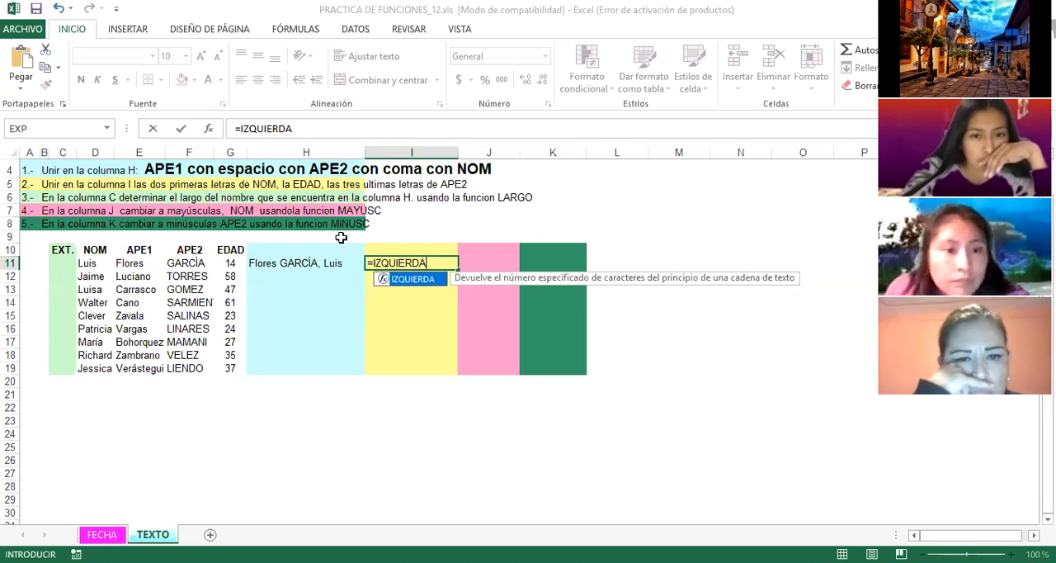
pyautogui.write('(')
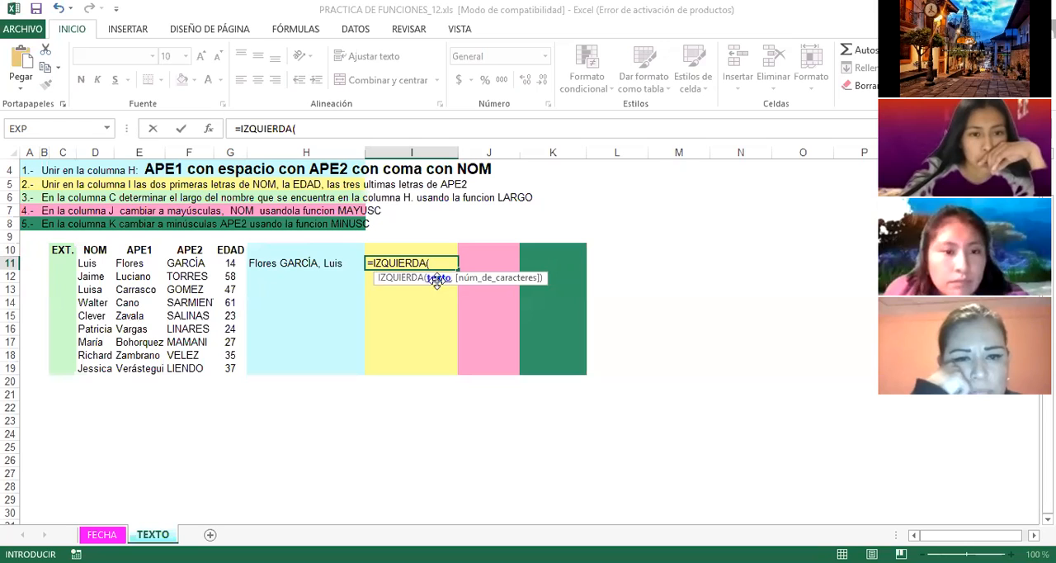
pyautogui.click(85, 264)
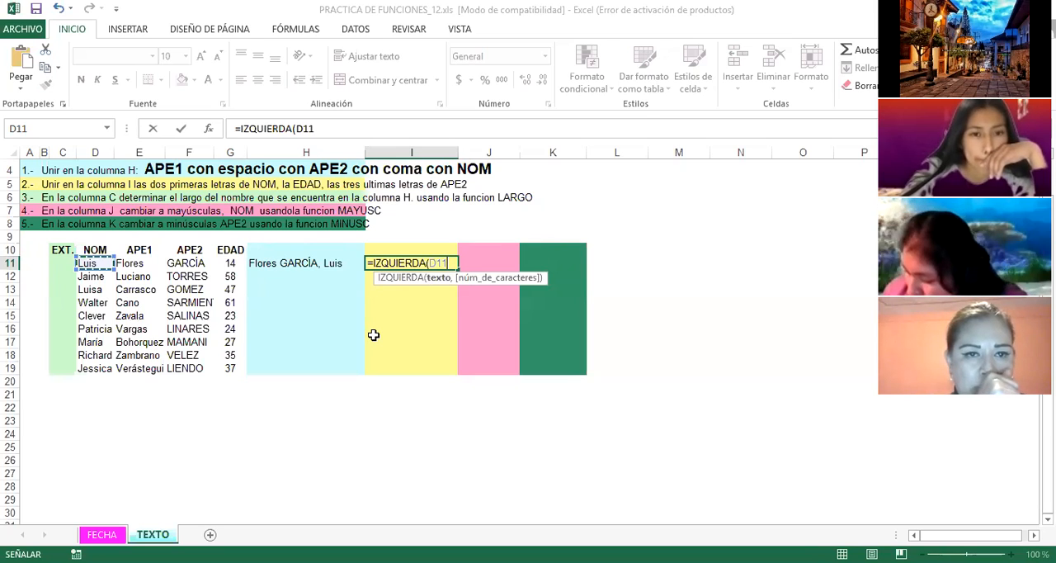
pyautogui.write(',')
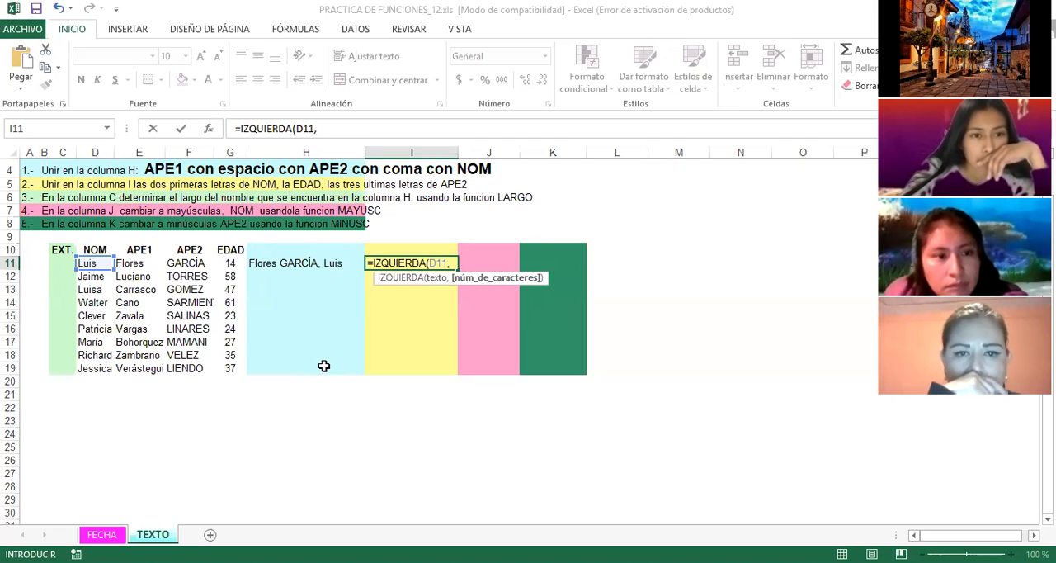
pyautogui.write('2')
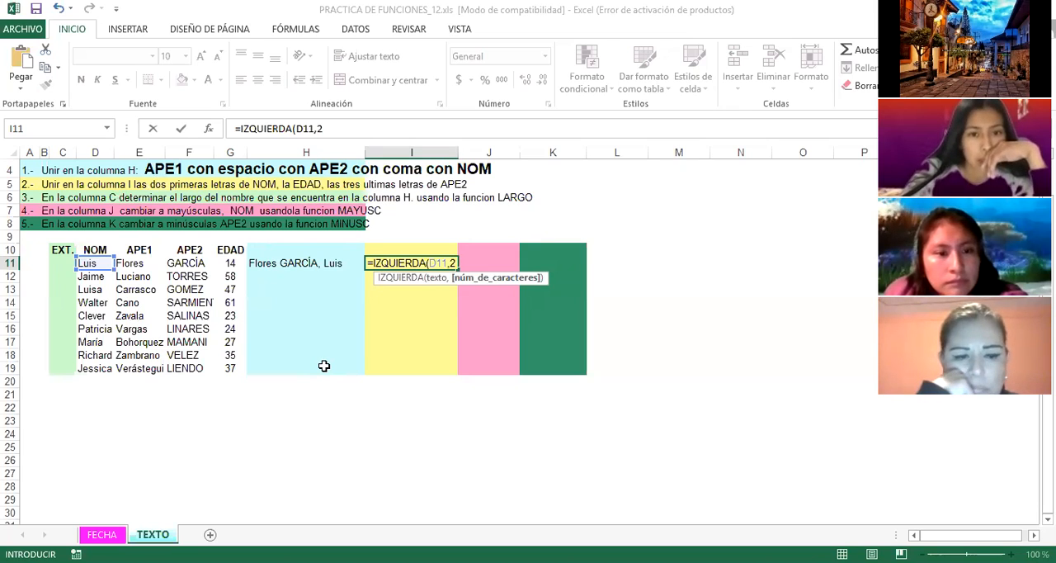
pyautogui.write(')')
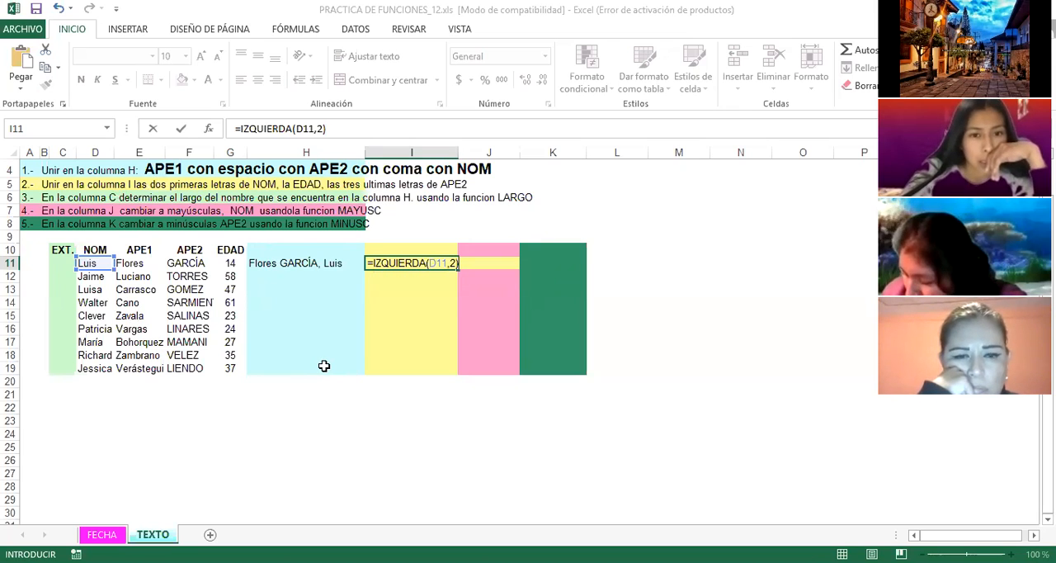
pyautogui.press('Return')
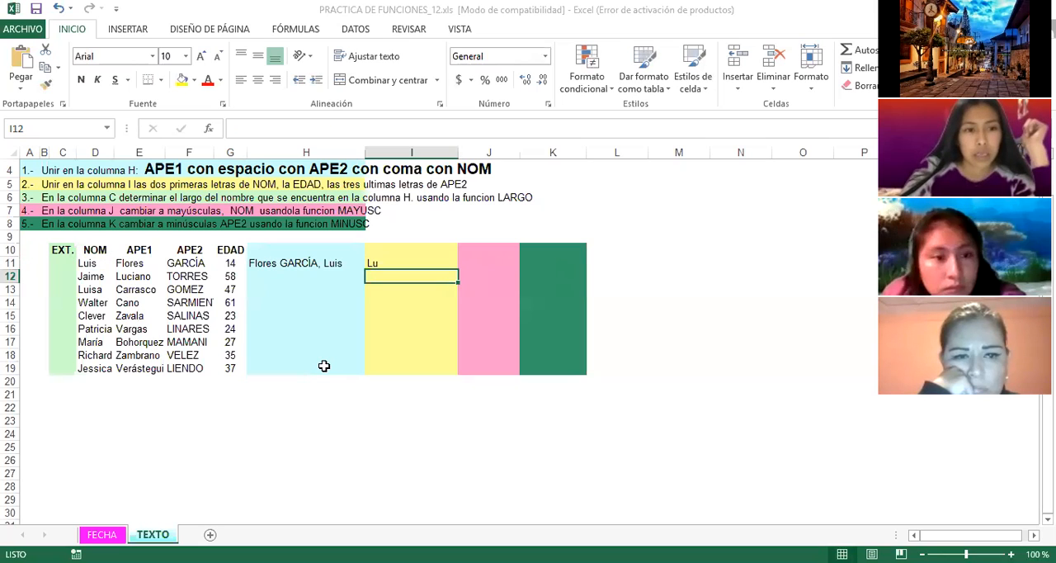
# Step: Append the first record's EDAD to the formula in I11 by adding &G11
pyautogui.click(377, 262)
pyautogui.press('F2')
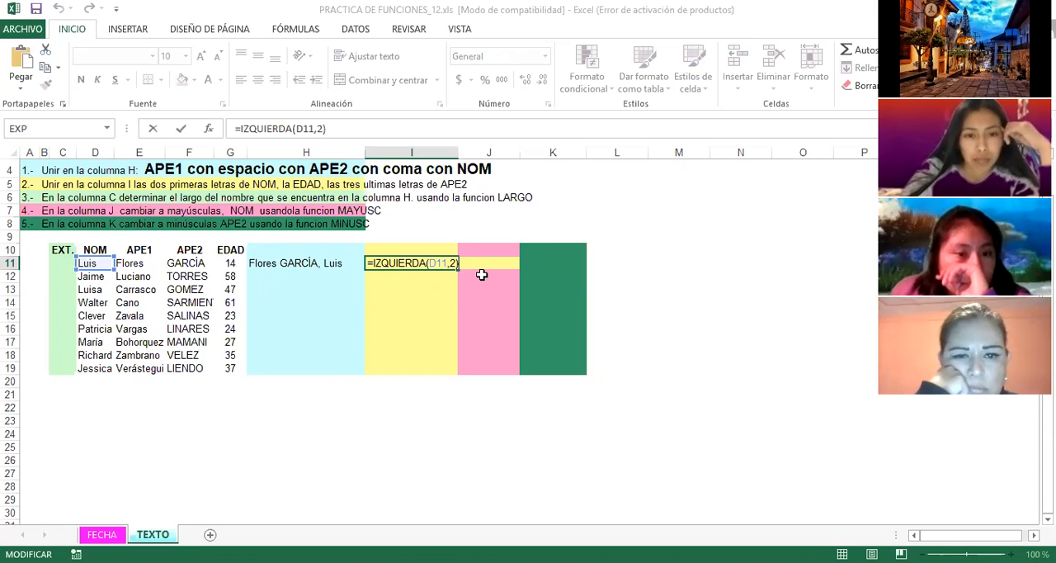
pyautogui.write('&')
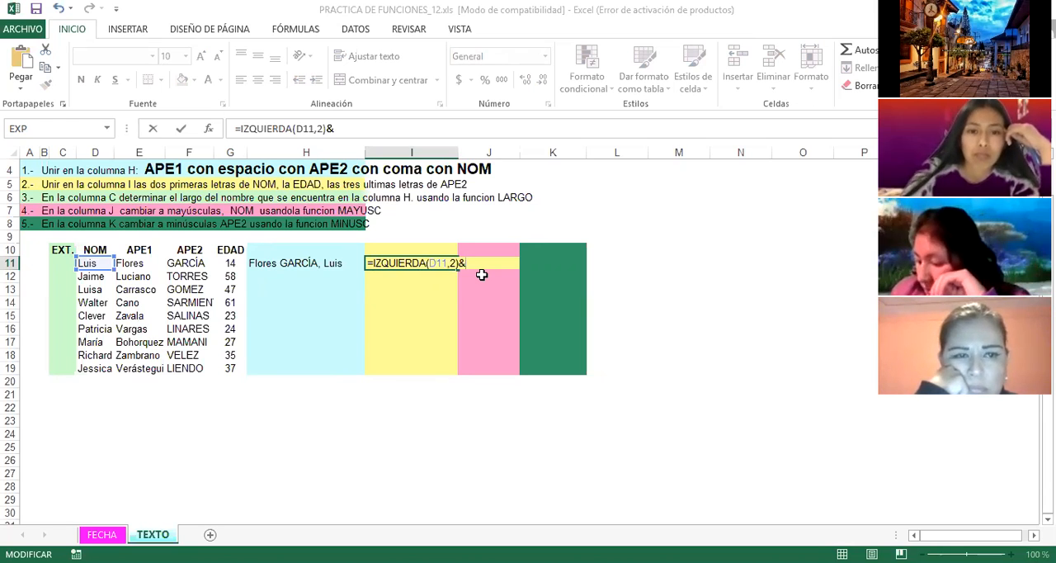
pyautogui.click(230, 263)
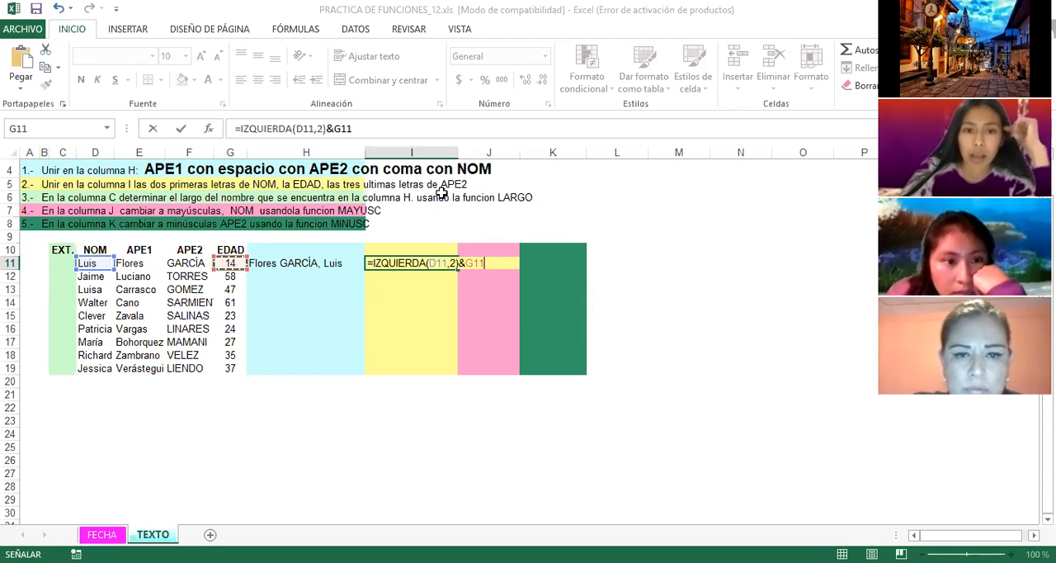
# Step: Complete the I11 formula with the last three letters of APE2 by adding &DERECHA(F11,3)
pyautogui.write('&')
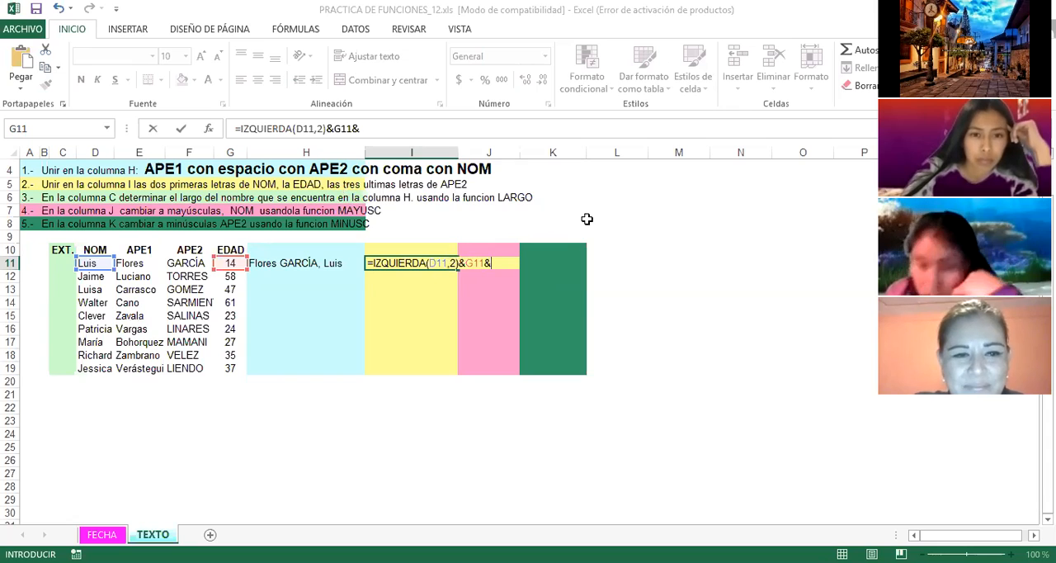
pyautogui.write('DERE')
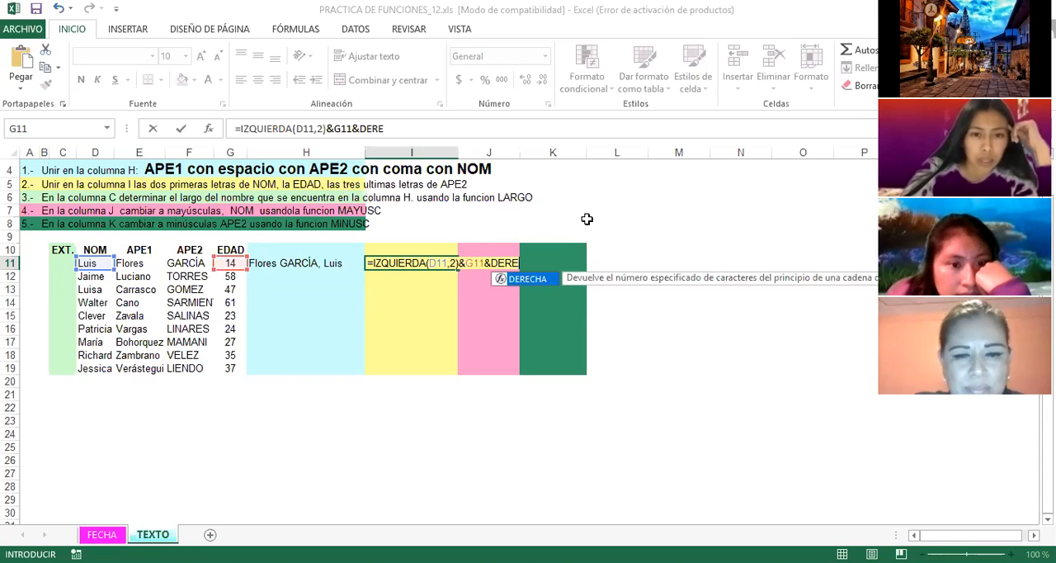
pyautogui.write('CHA')
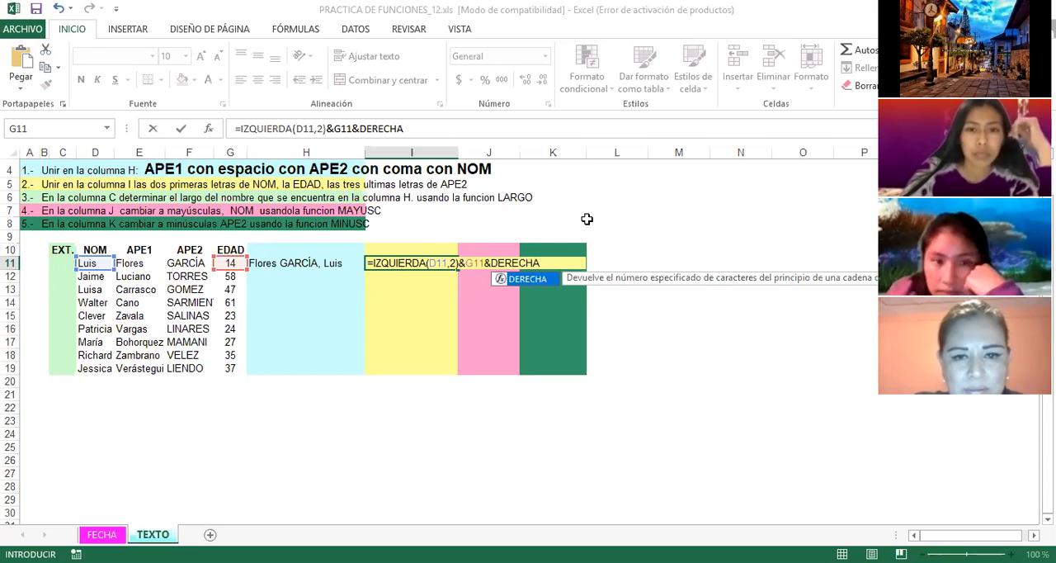
pyautogui.write('(')
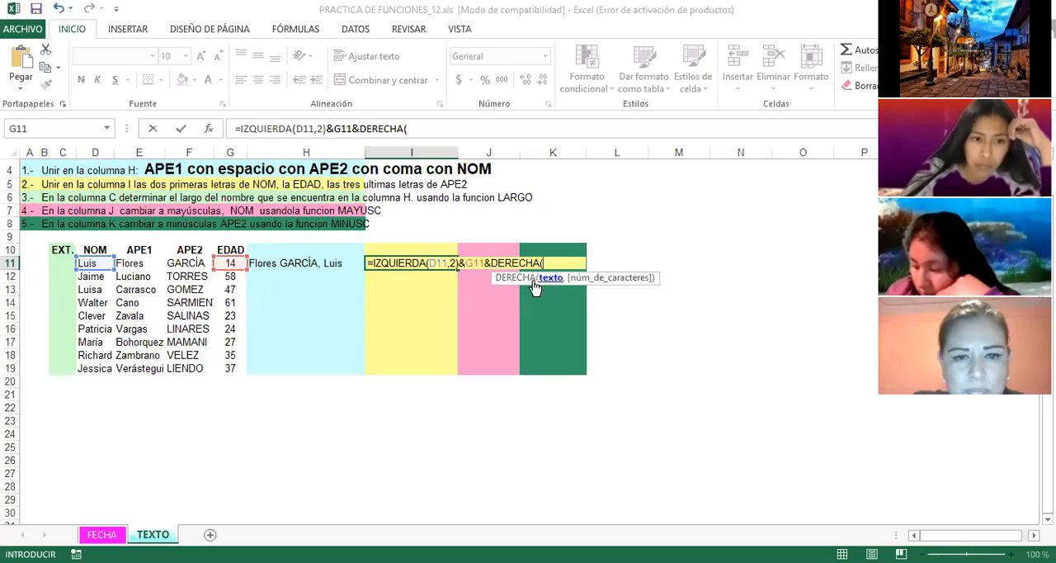
pyautogui.click(189, 262)
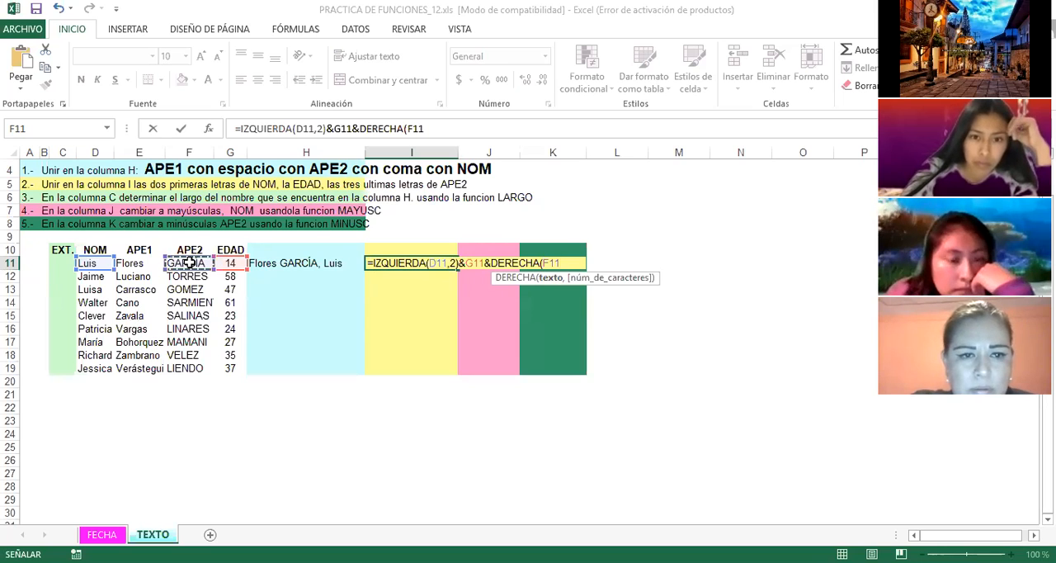
pyautogui.write(',')
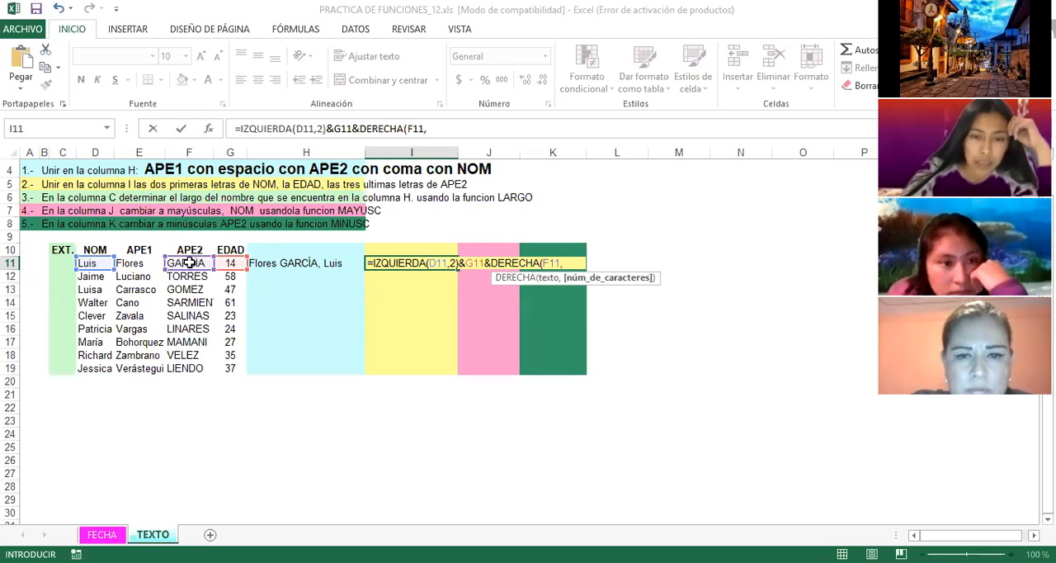
pyautogui.write('3')
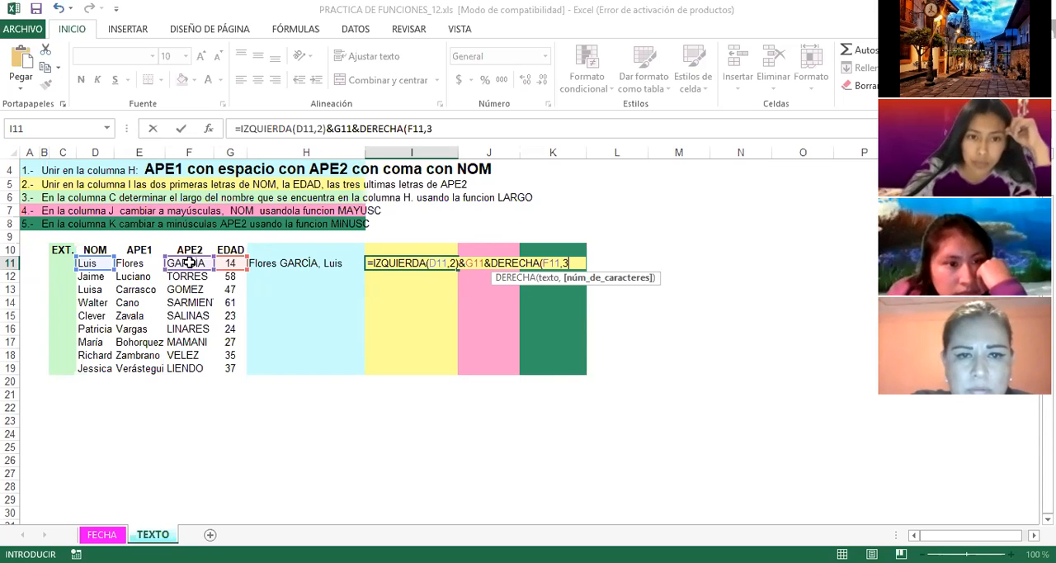
pyautogui.write(')')
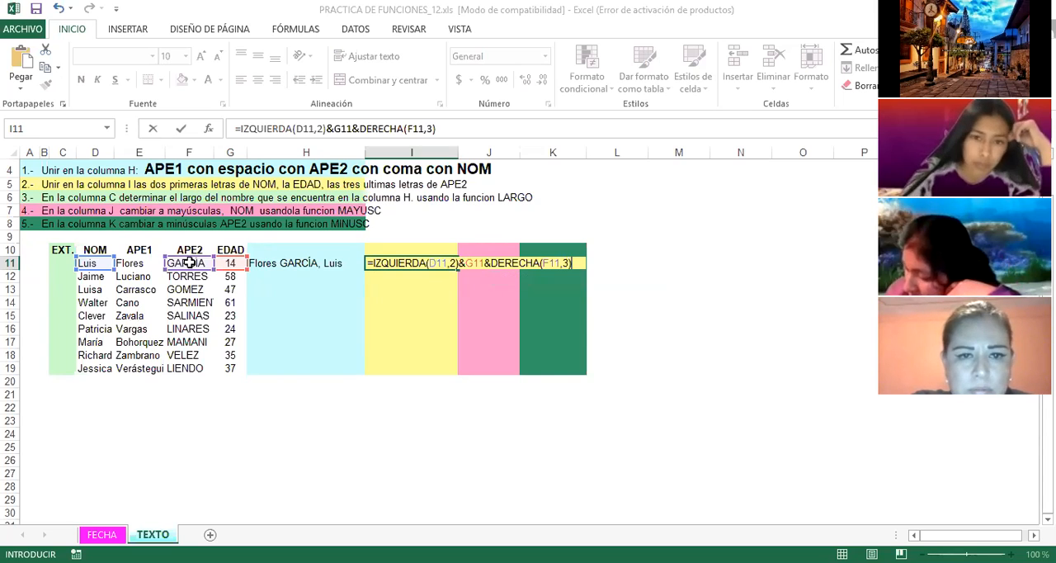
pyautogui.press('Return')
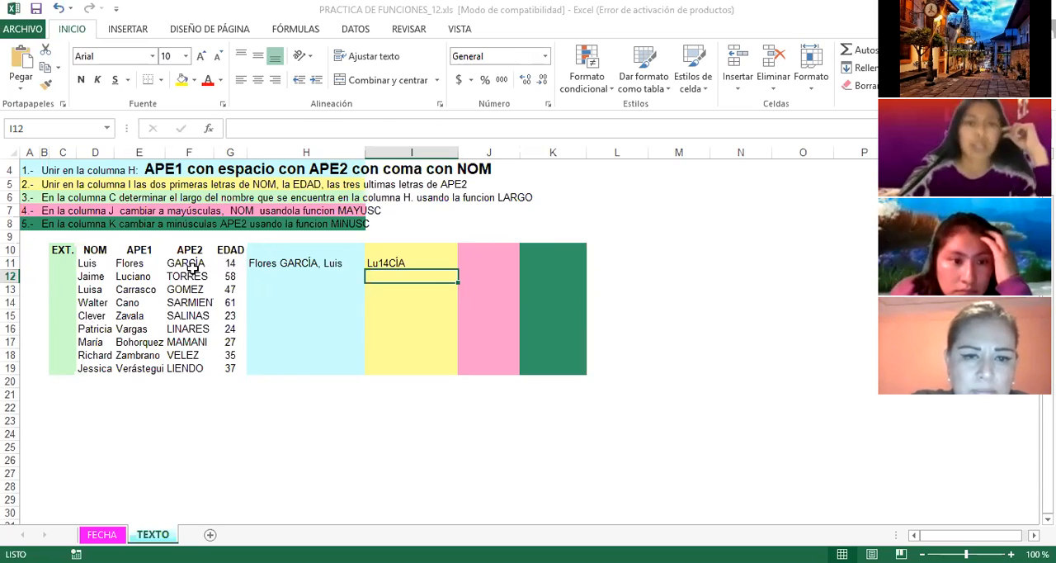
# Step: Insert a space between the NOM letters and EDAD in I11, making the formula =IZQUIERDA(D11,2)&" "&G11&DERECHA(F11,3)
pyautogui.click(408, 313)
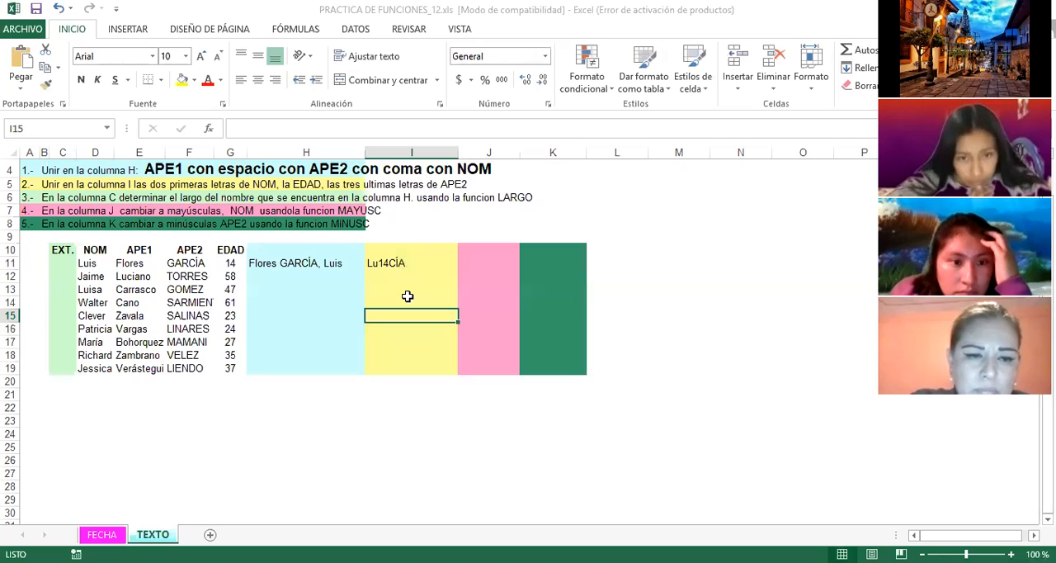
pyautogui.click(396, 265)
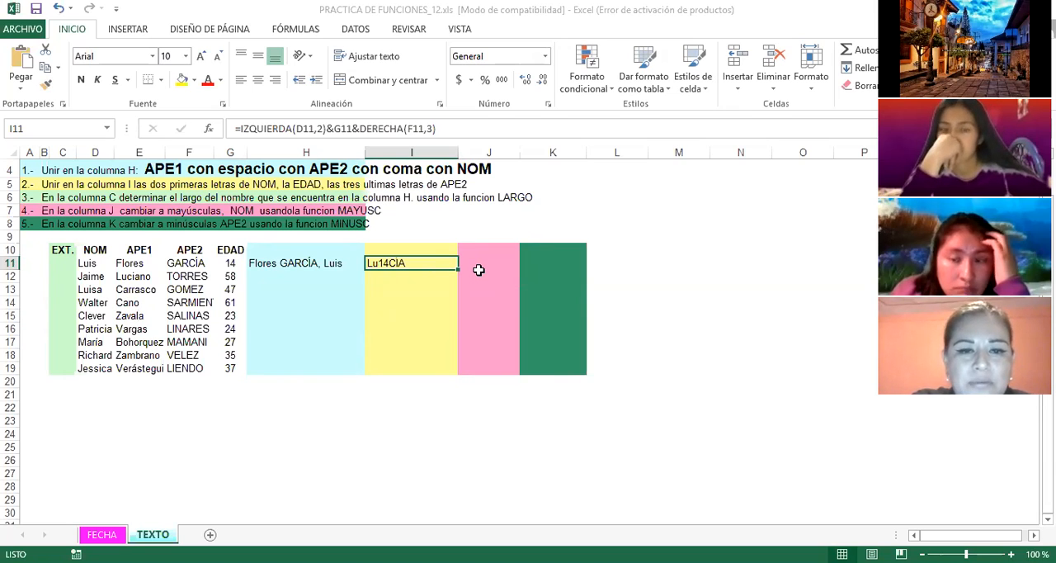
pyautogui.doubleClick(382, 263)
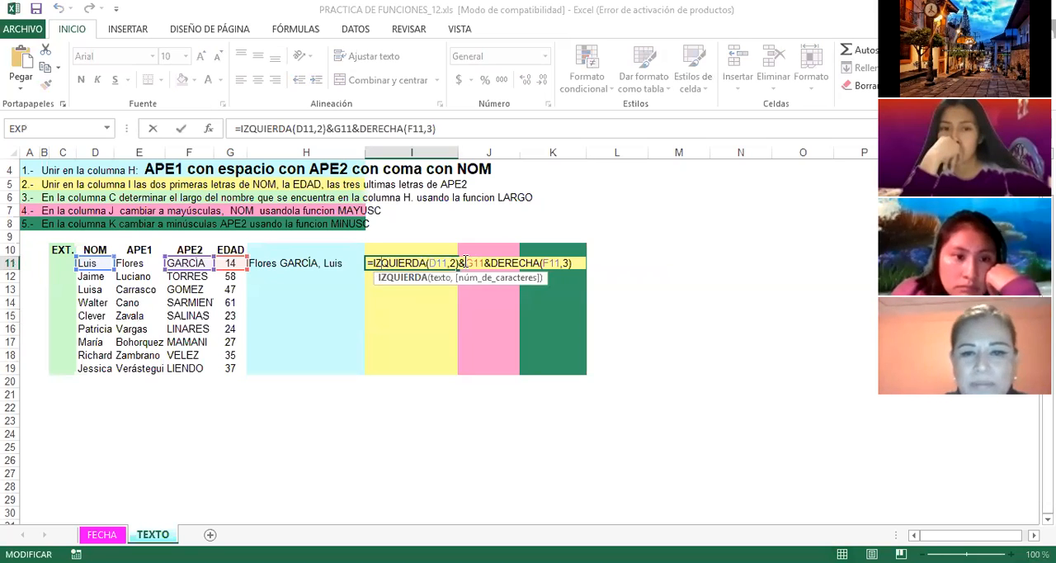
pyautogui.press('Escape')
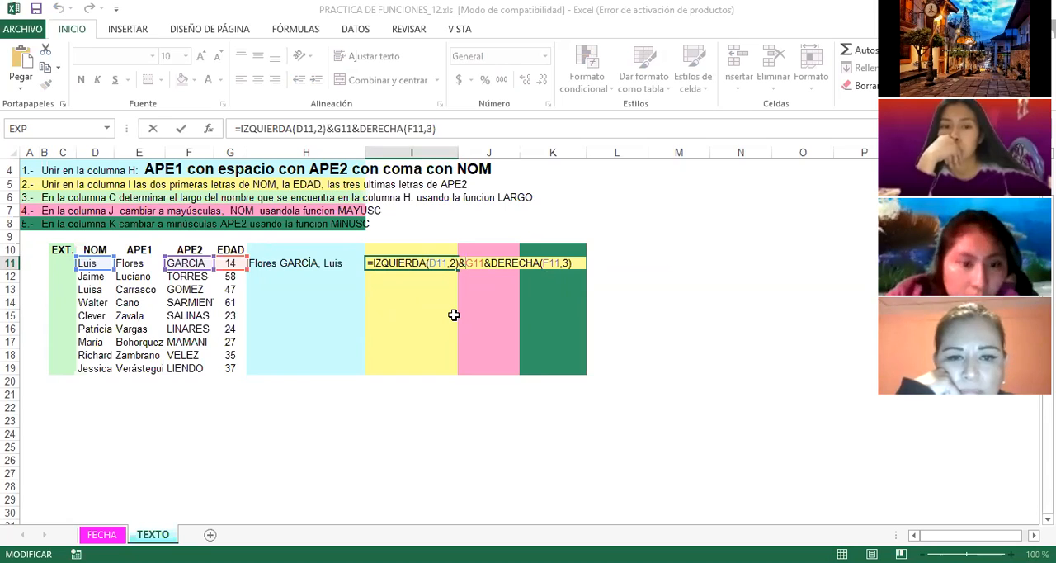
pyautogui.write('" "')
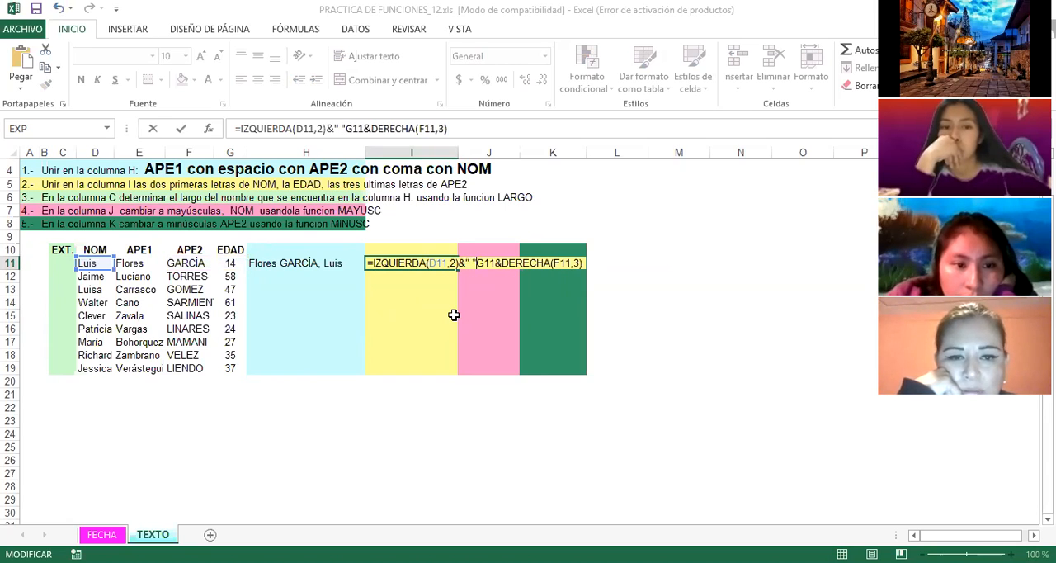
pyautogui.write('&')
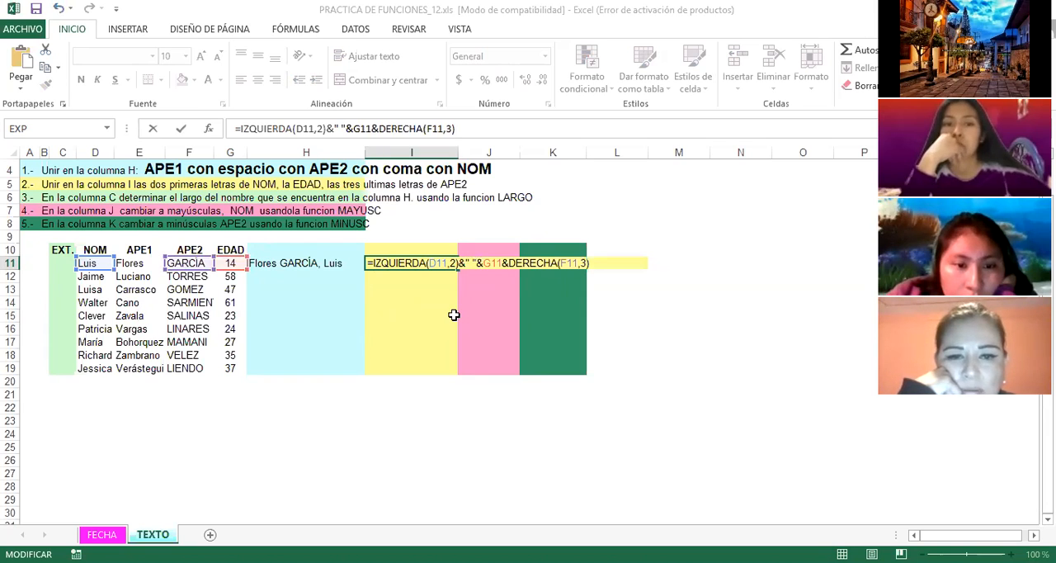
pyautogui.press('Return')
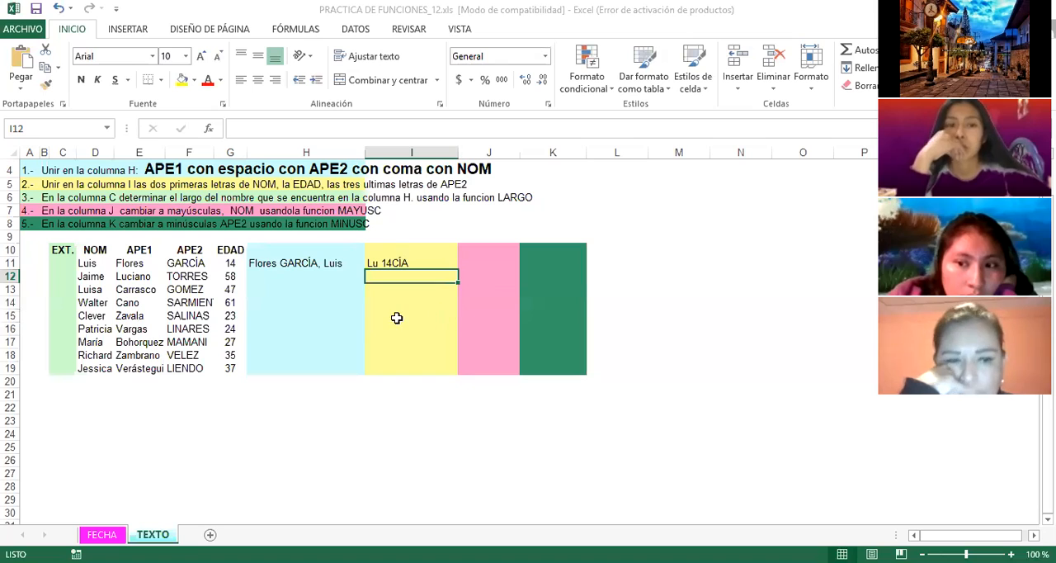
# Step: Remove the added space from the I11 formula, restoring =IZQUIERDA(D11,2)&G11&DERECHA(F11,3)
pyautogui.click(378, 261)
pyautogui.doubleClick(378, 262)
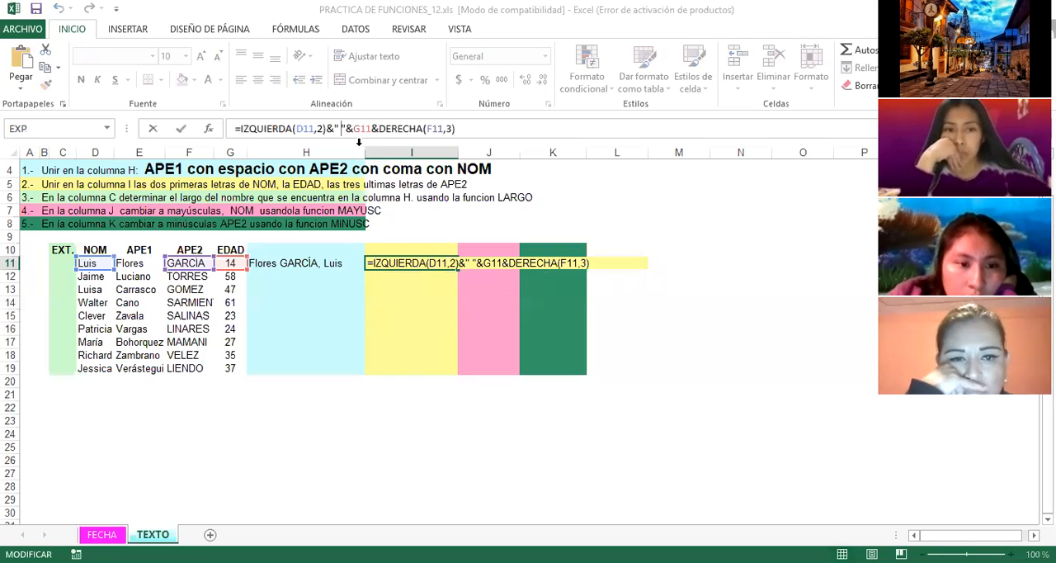
pyautogui.press('BackSpace')
pyautogui.press('BackSpace')
pyautogui.press('BackSpace')
pyautogui.press('Delete')
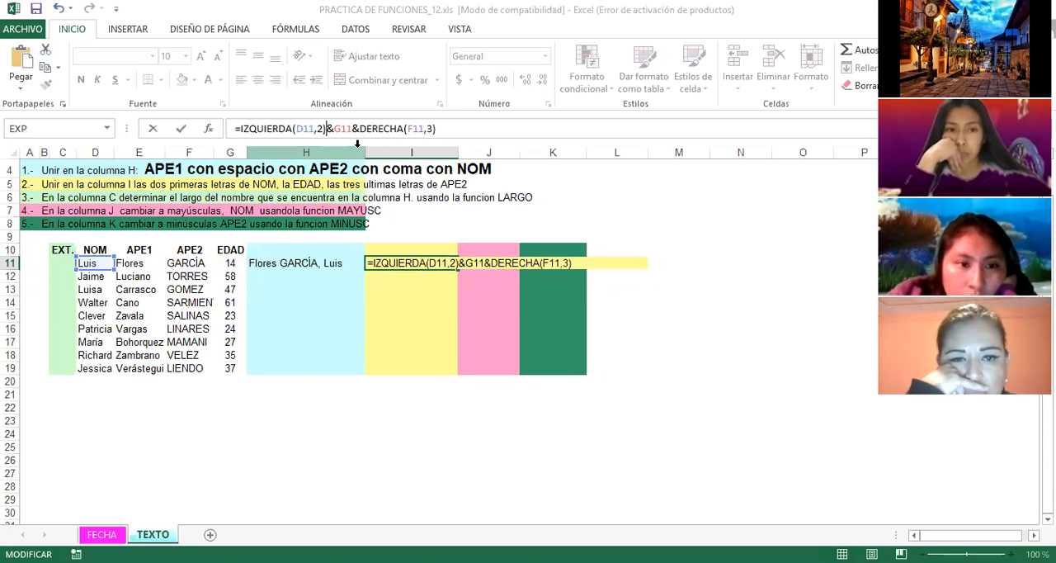
pyautogui.press('Return')
pyautogui.click(468, 263)
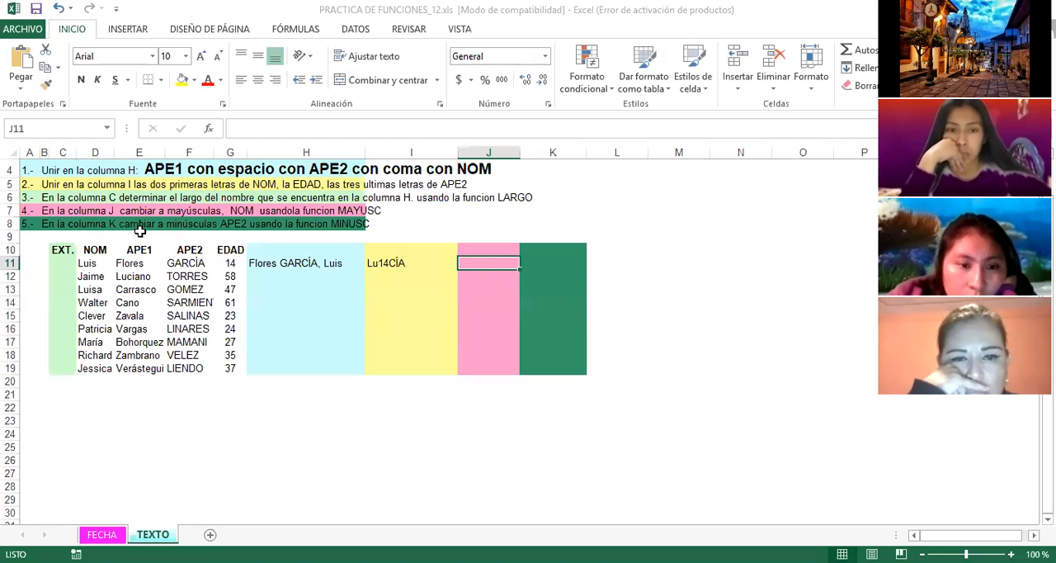
# Step: Calculate the length of the first record's joined name in C11 with the formula =LARGO(H11)
pyautogui.click(61, 199)
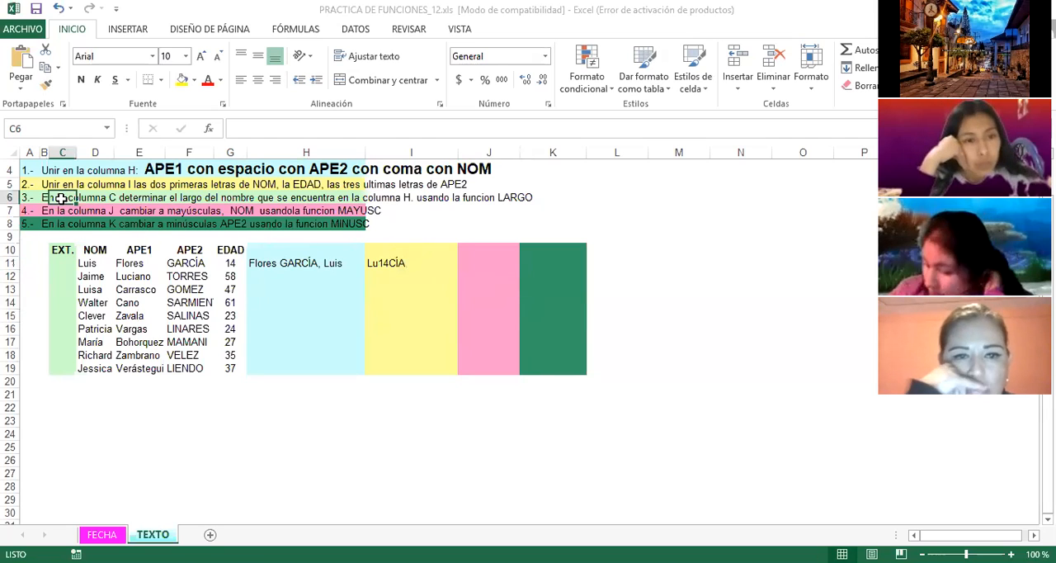
pyautogui.click(28, 198)
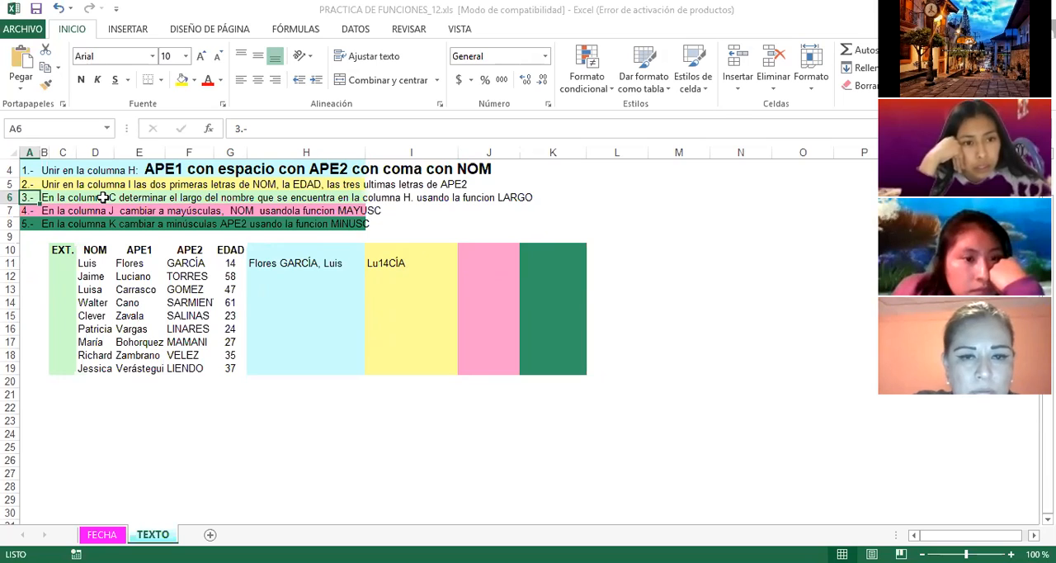
pyautogui.click(61, 154)
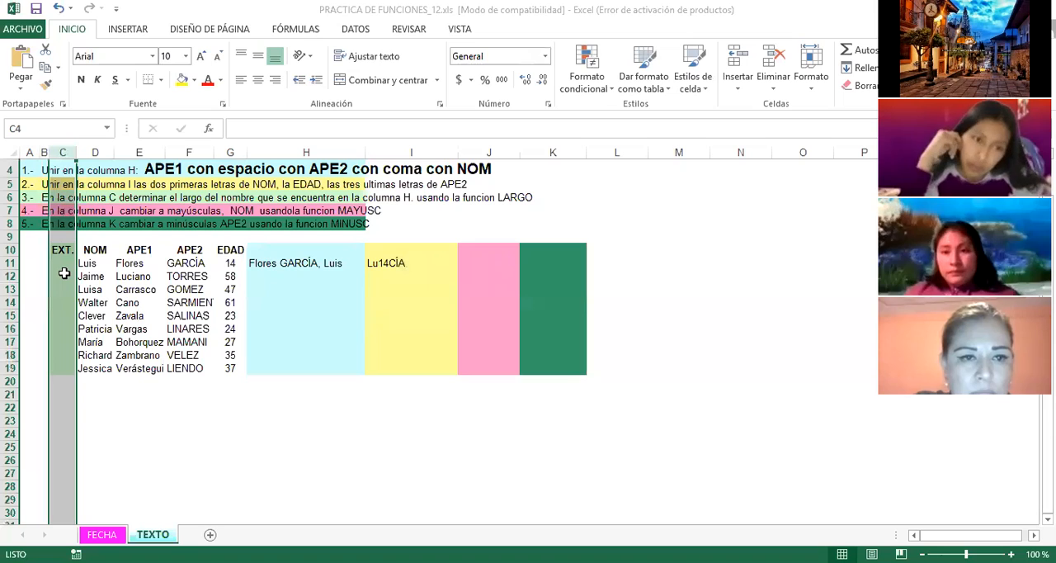
pyautogui.click(298, 262)
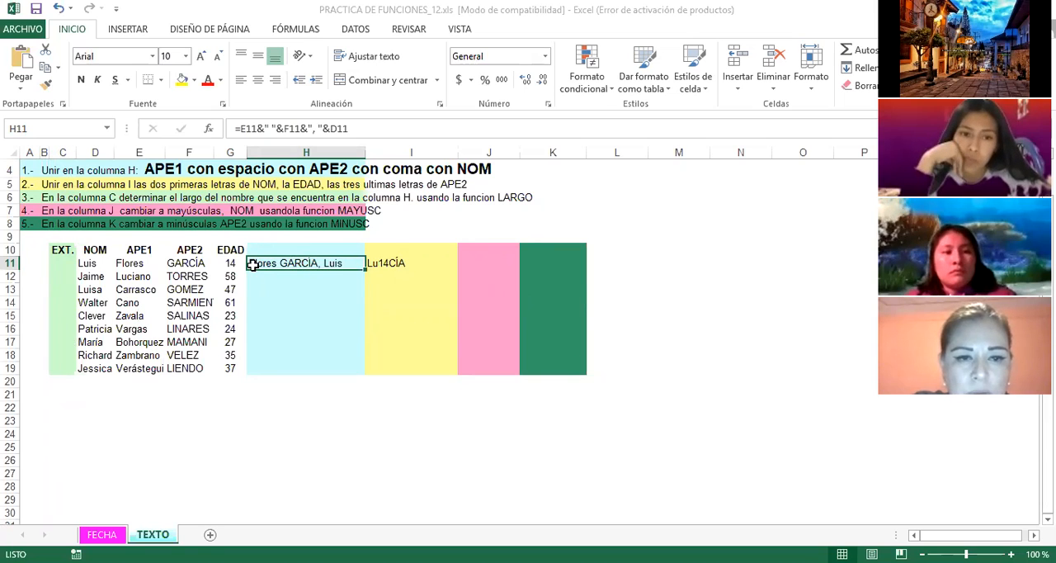
pyautogui.click(61, 265)
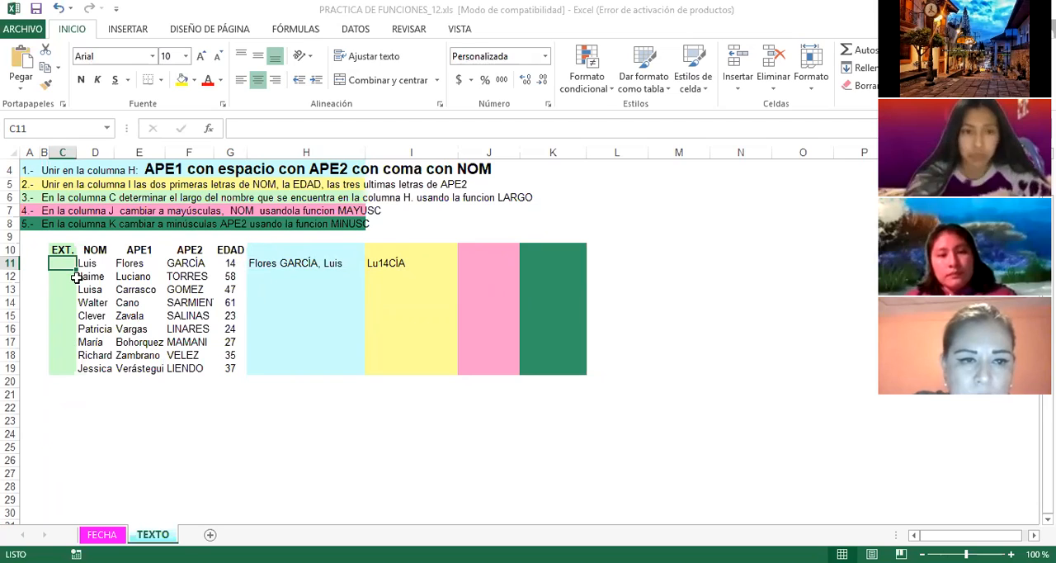
pyautogui.write('=')
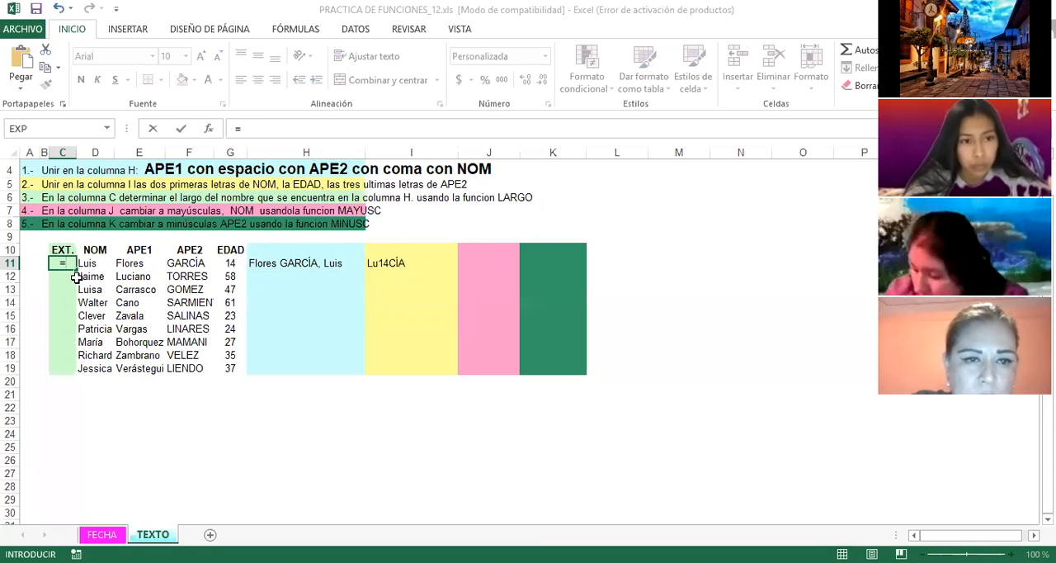
pyautogui.write('LARGO')
pyautogui.doubleClick(78, 280)
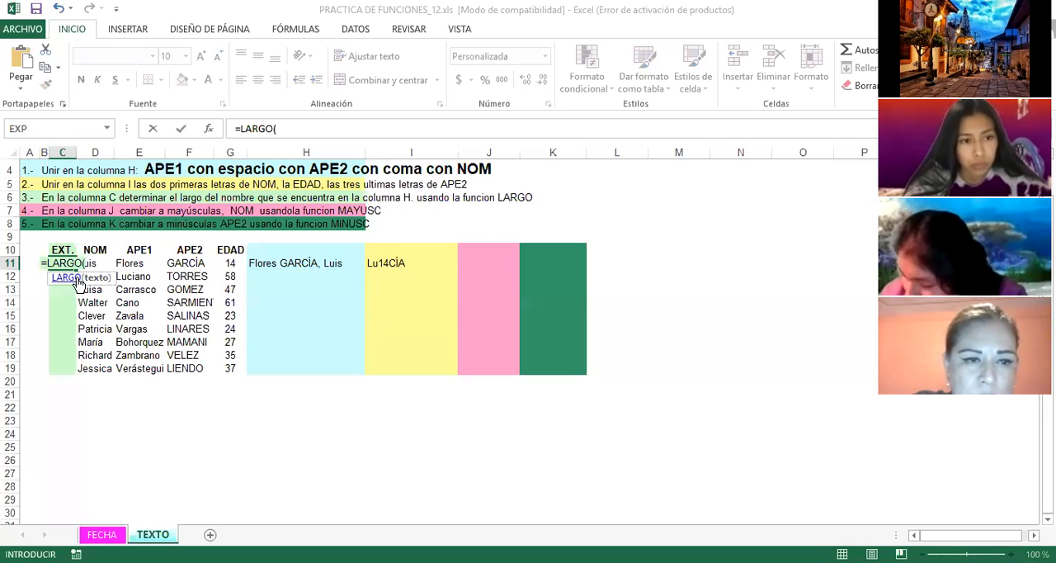
pyautogui.click(299, 263)
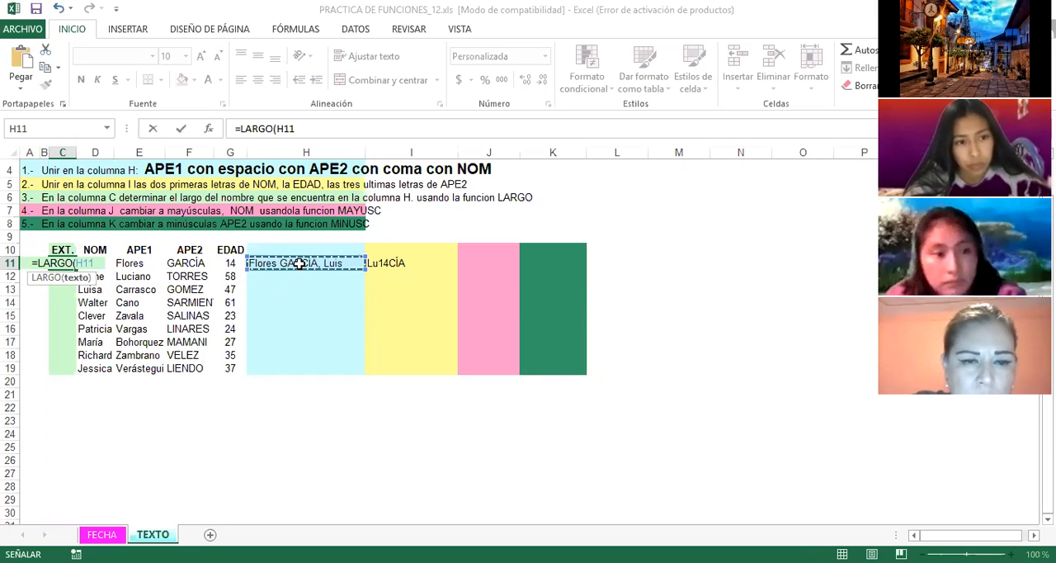
pyautogui.write(')')
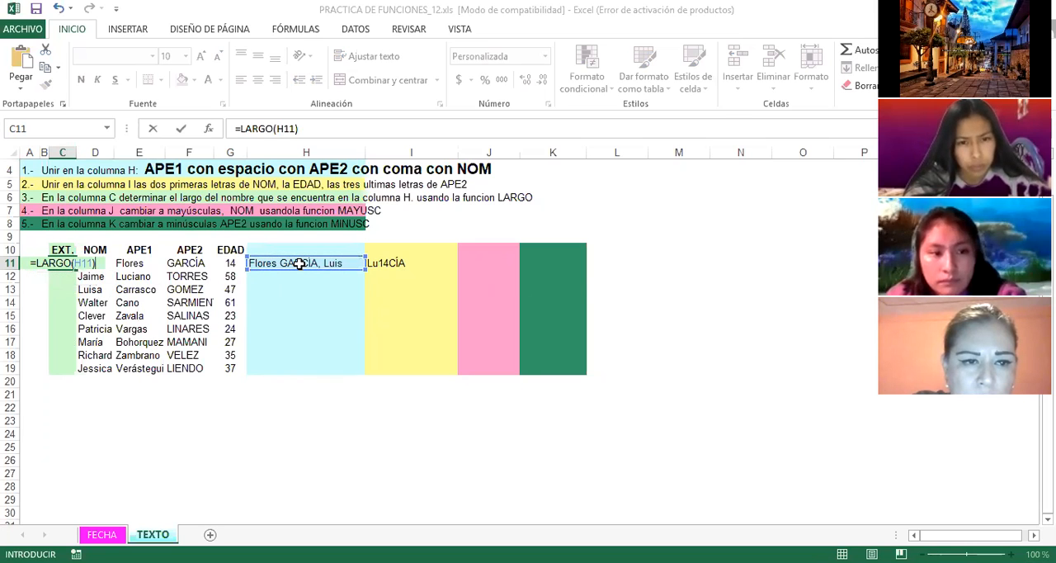
pyautogui.press('Return')
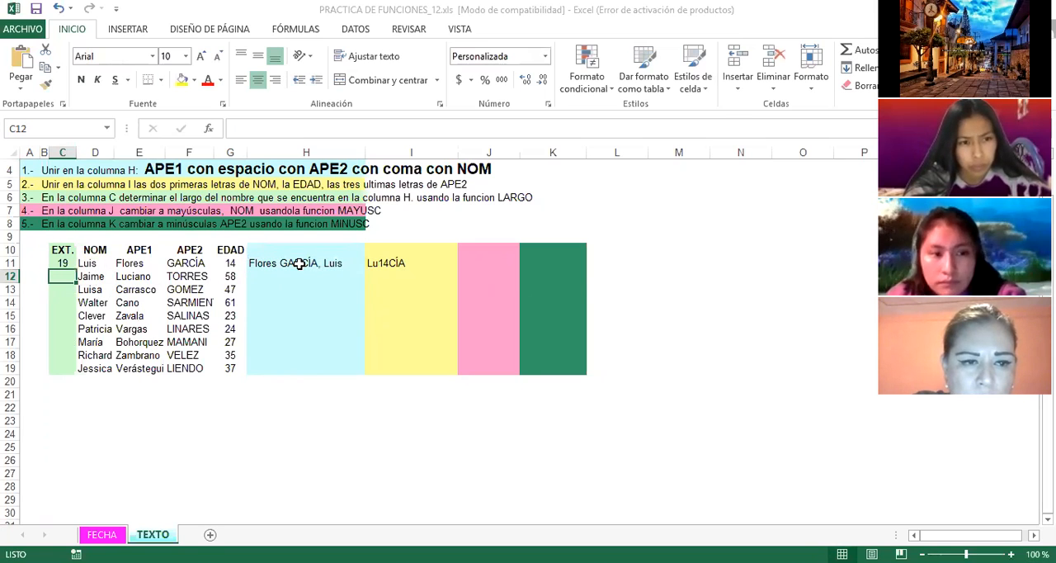
pyautogui.click(65, 264)
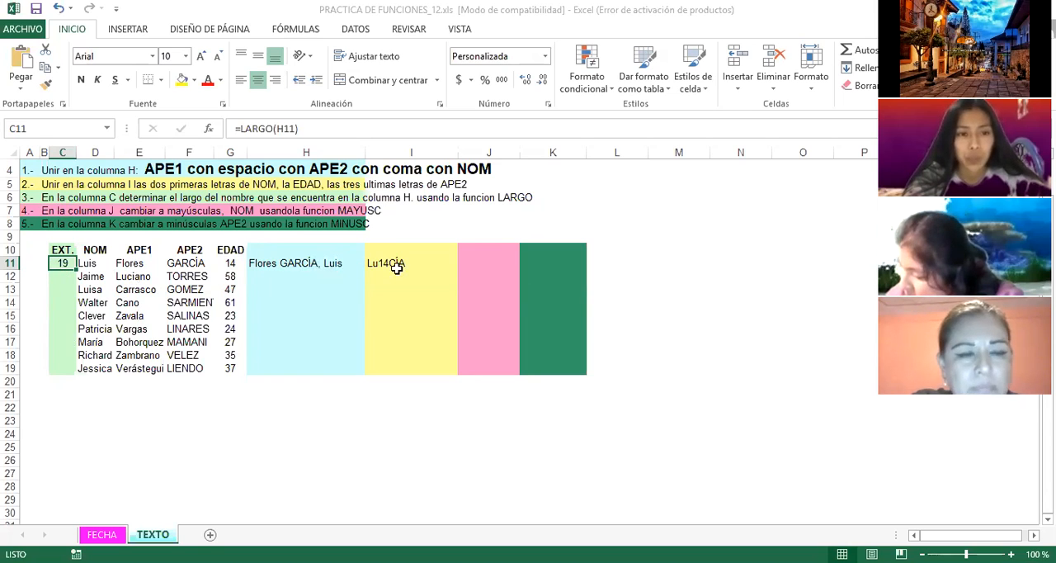
# Step: Convert the first record's NOM to uppercase in J11 with the formula =MAYUSC(D11), as the row 7 task asks
pyautogui.click(478, 263)
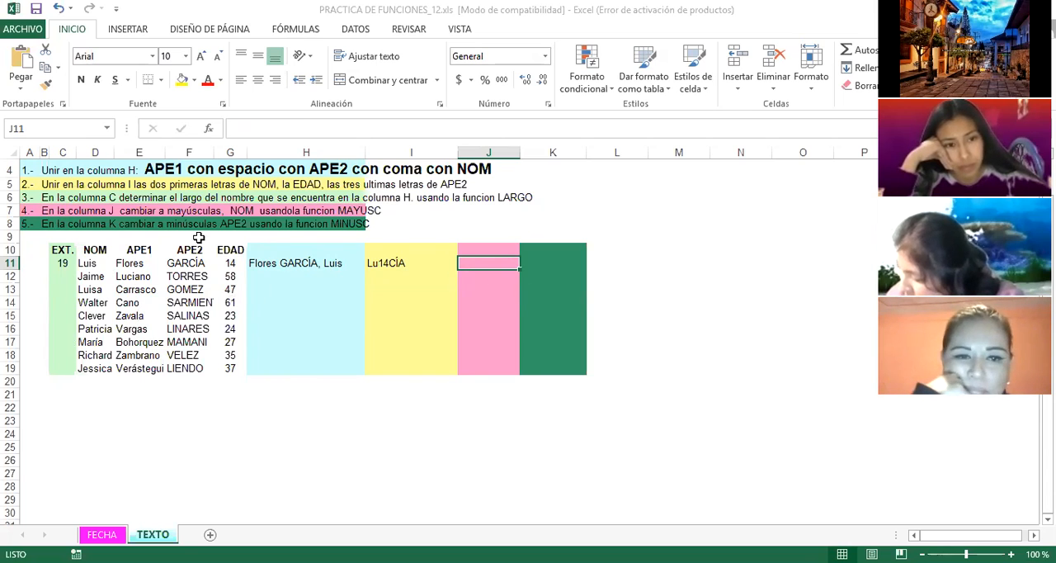
pyautogui.click(28, 212)
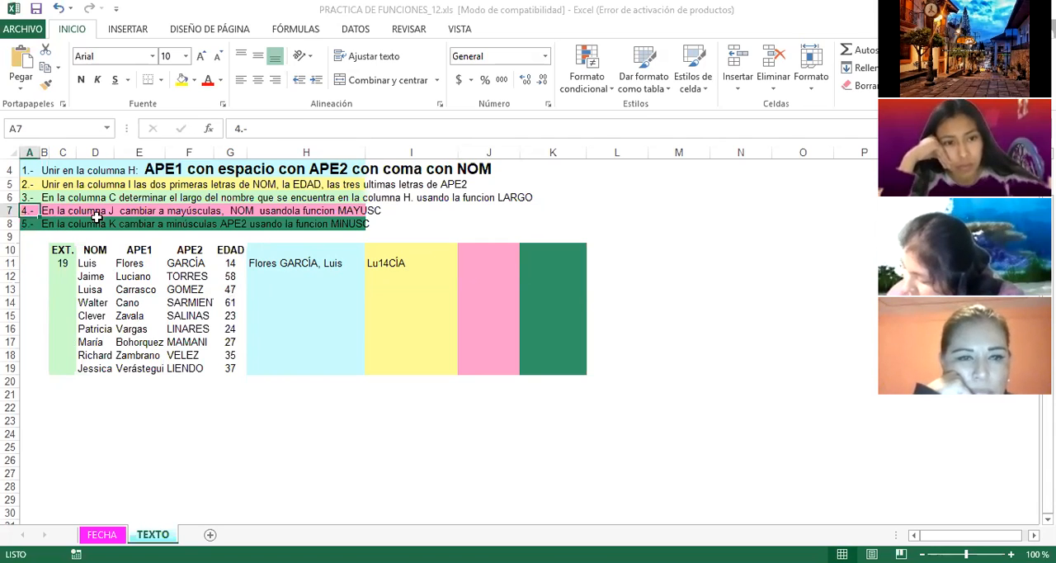
pyautogui.click(488, 291)
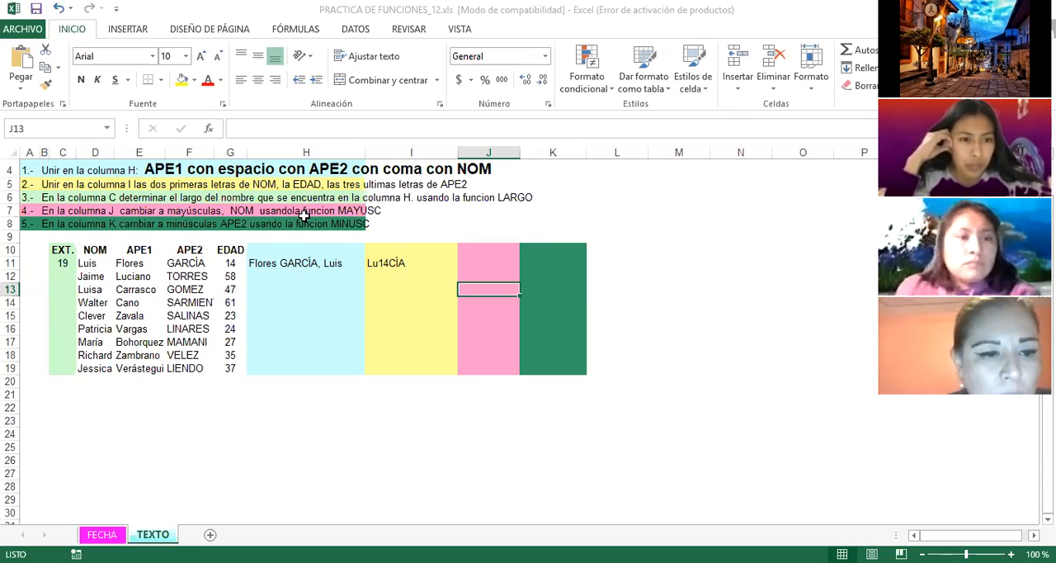
pyautogui.click(97, 262)
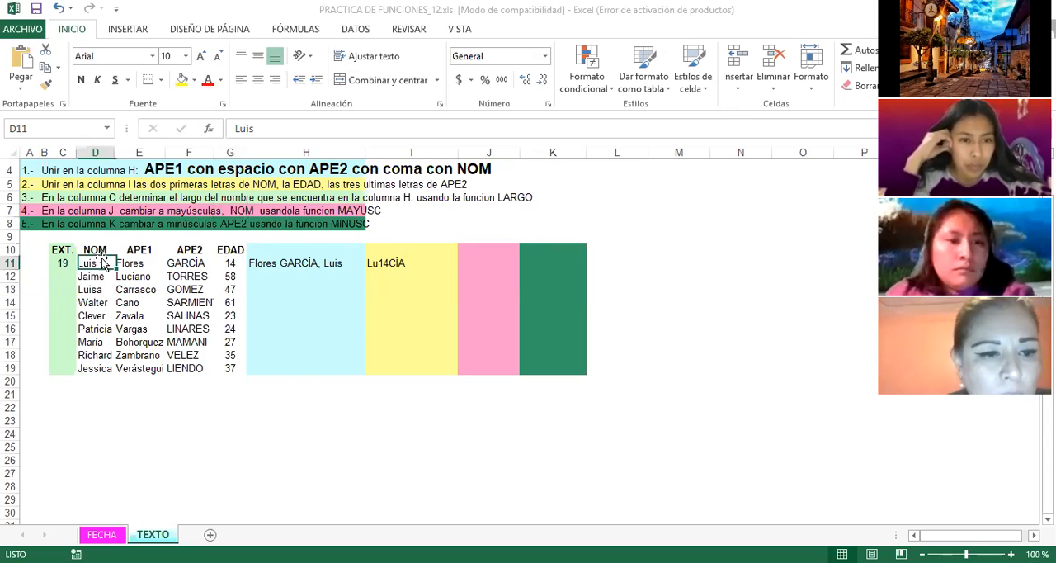
pyautogui.moveTo(98, 263); pyautogui.dragTo(96, 366)
pyautogui.click(96, 264)
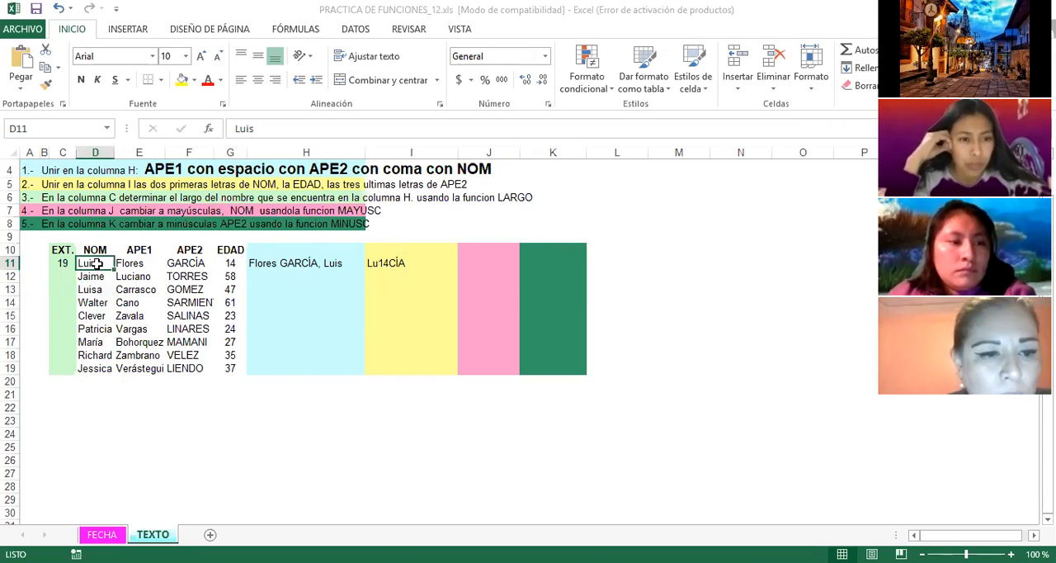
pyautogui.click(474, 268)
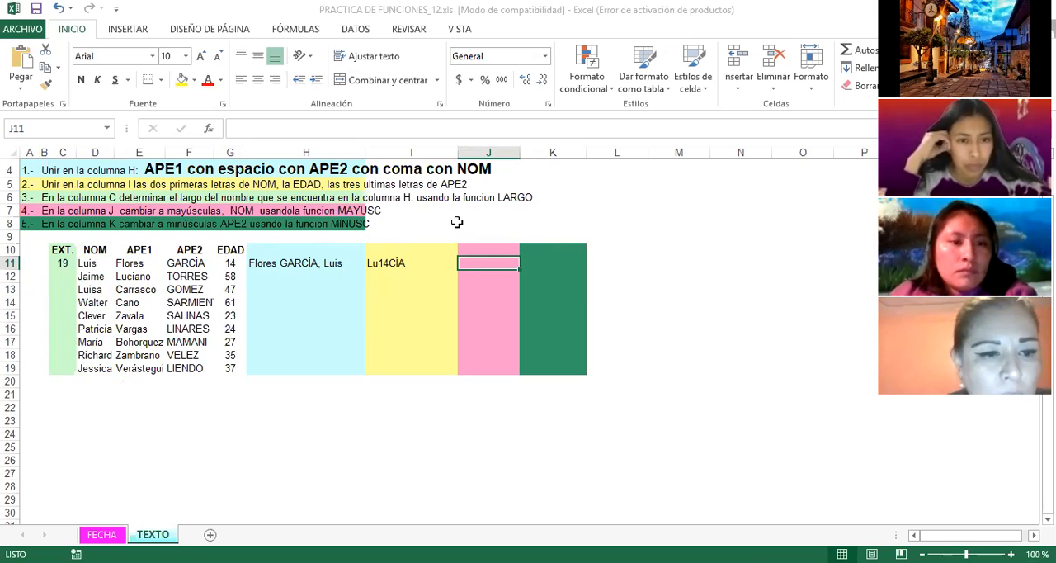
pyautogui.write('=')
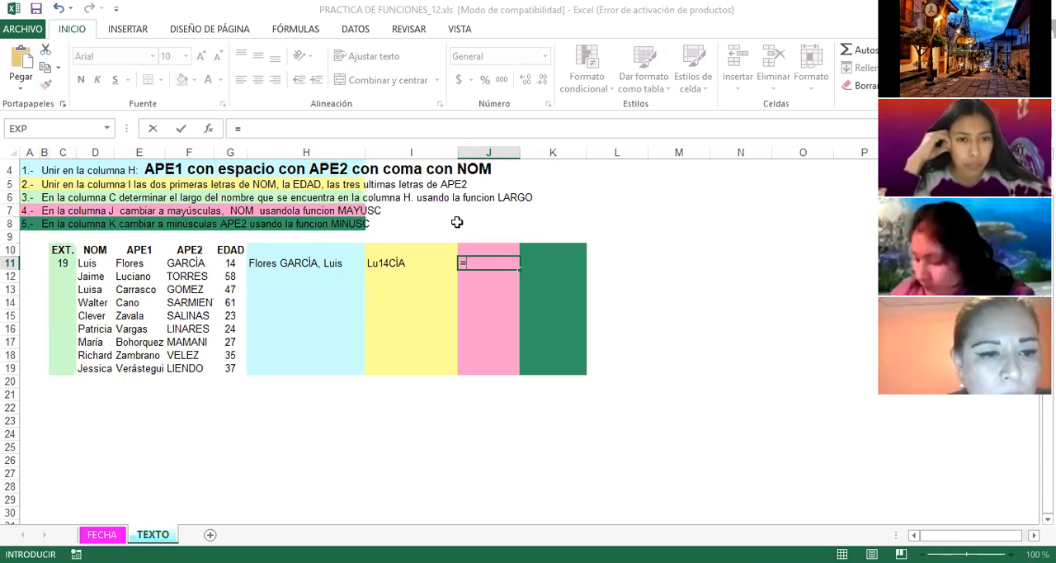
pyautogui.write('MAYUS')
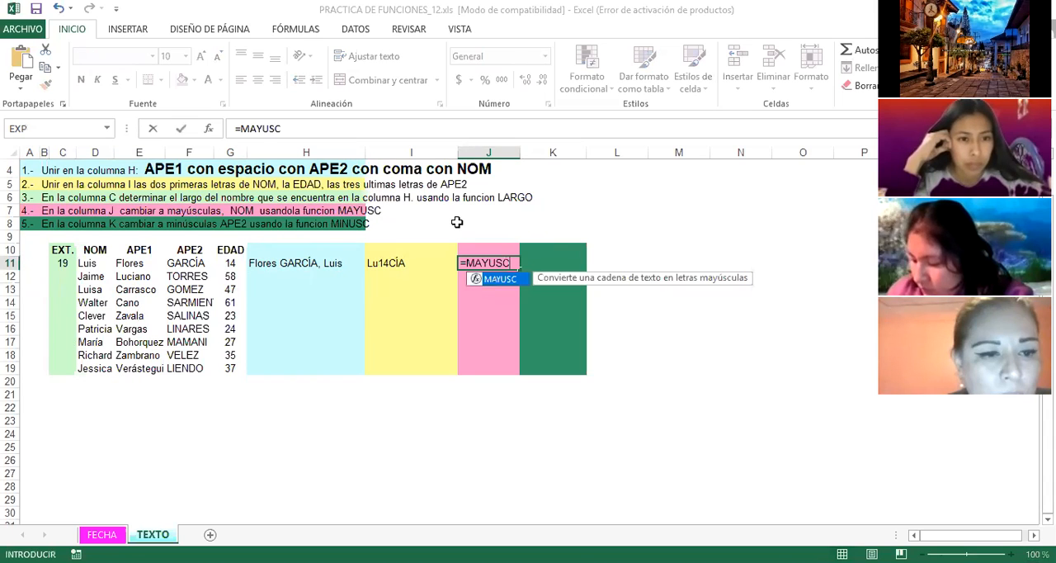
pyautogui.write('C')
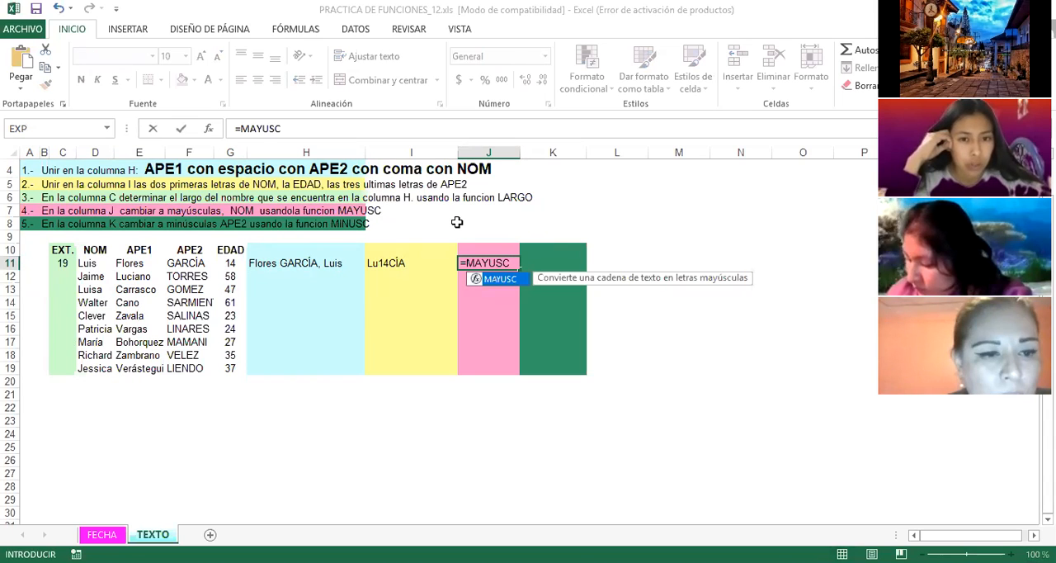
pyautogui.write('(')
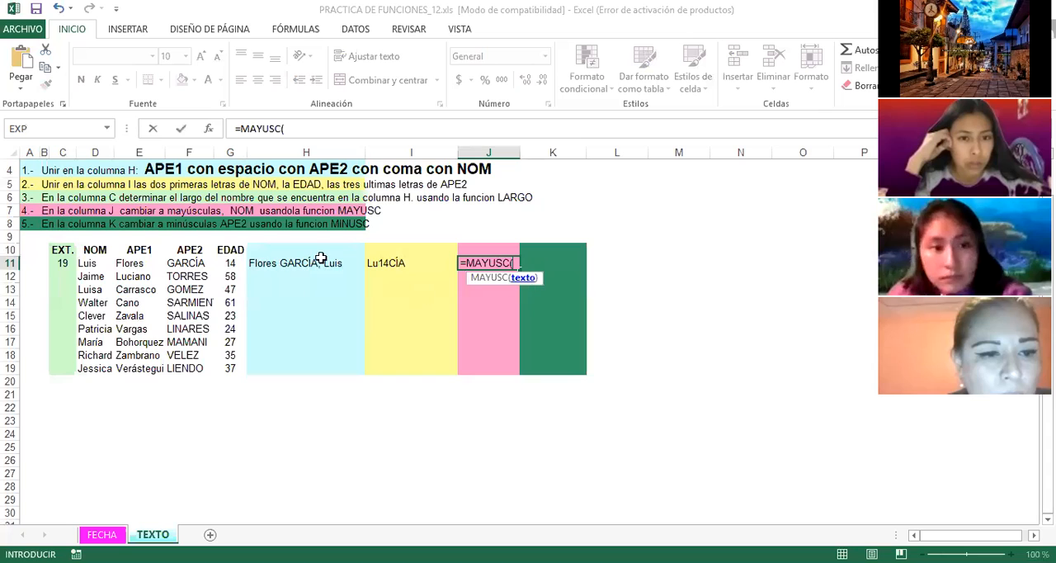
pyautogui.click(95, 264)
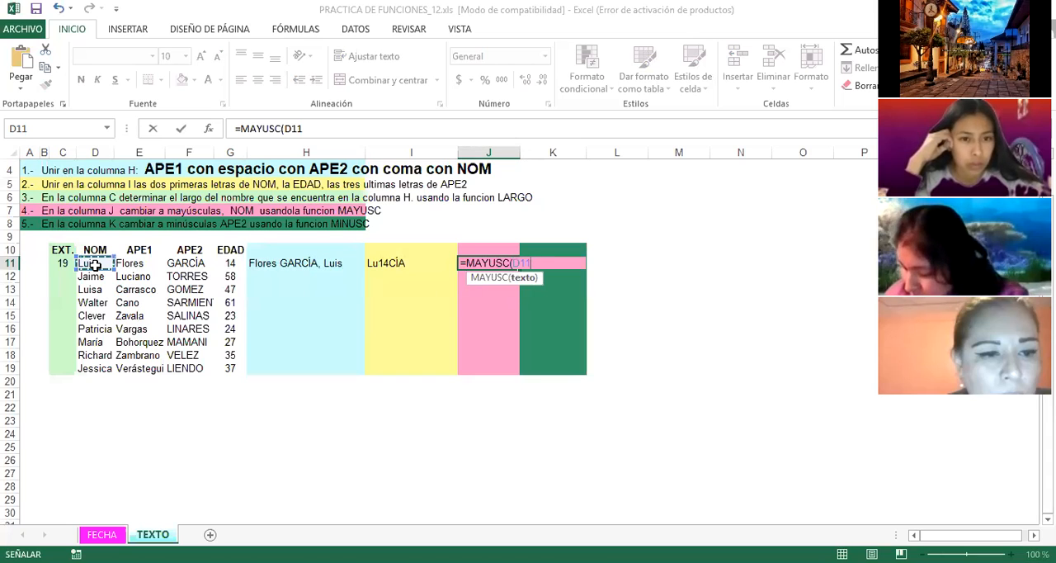
pyautogui.press('Return')
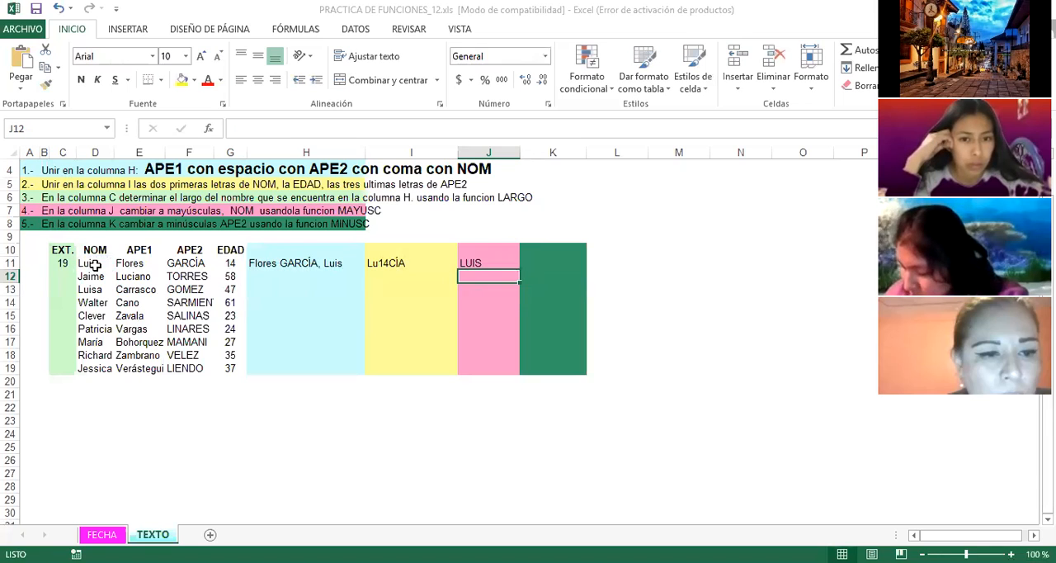
pyautogui.click(89, 264)
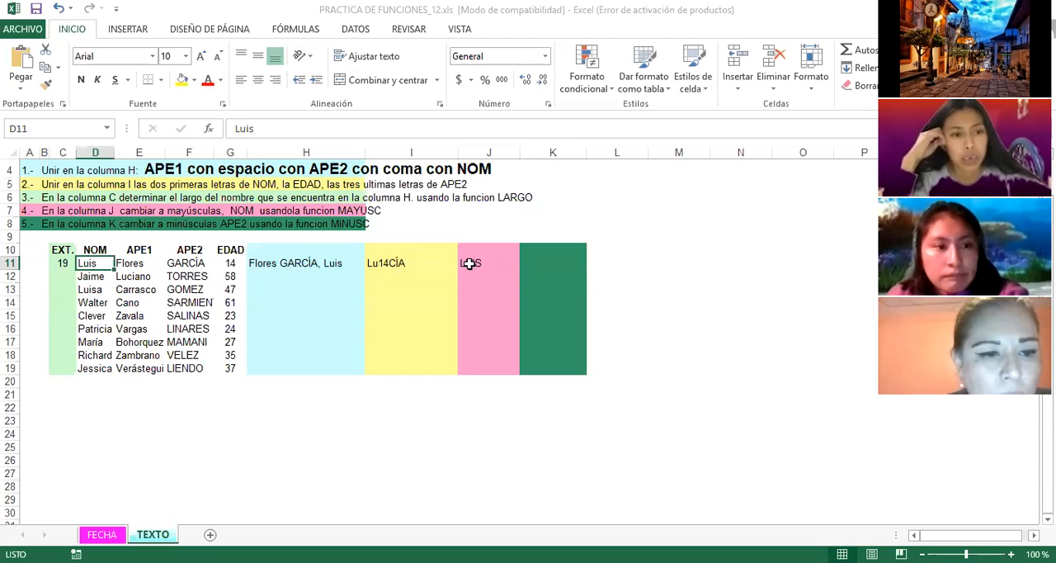
pyautogui.click(470, 263)
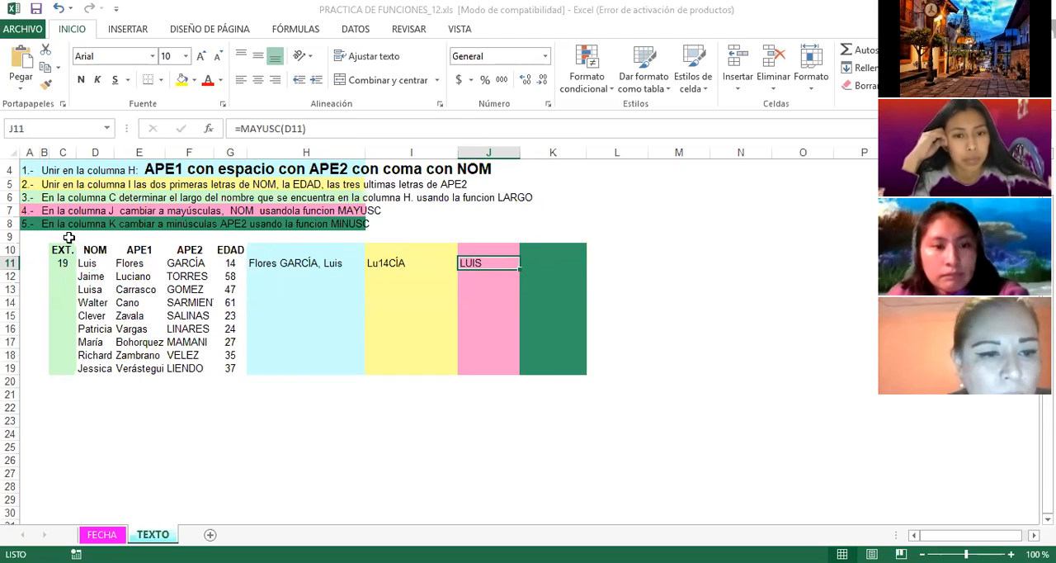
# Step: Convert the first record's APE2 to lowercase in K11 with the formula =MINUSC(F11), as the row 8 task asks
pyautogui.click(21, 224)
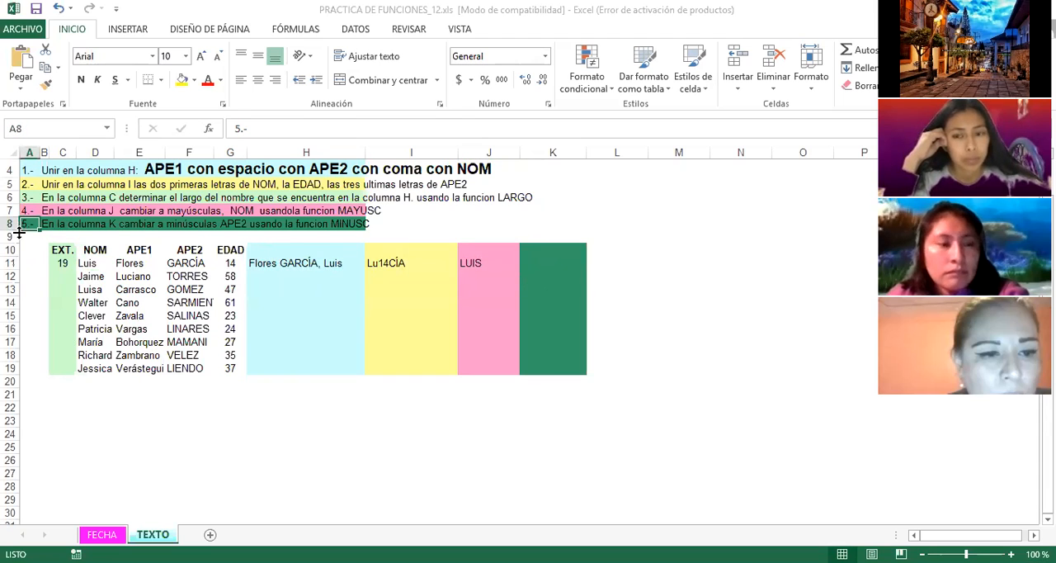
pyautogui.click(543, 267)
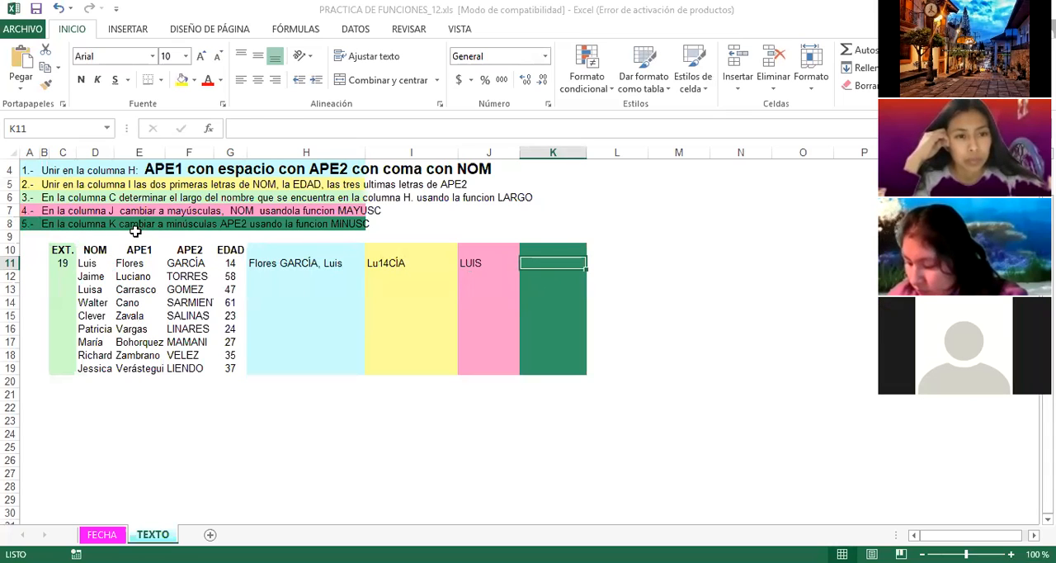
pyautogui.click(188, 264)
pyautogui.moveTo(188, 264); pyautogui.dragTo(198, 371)
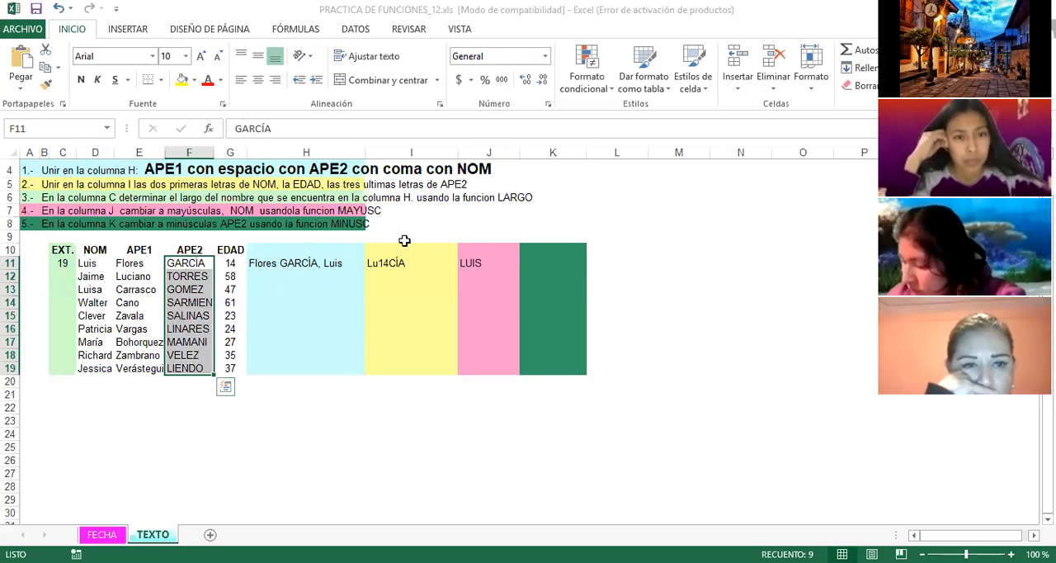
pyautogui.click(538, 263)
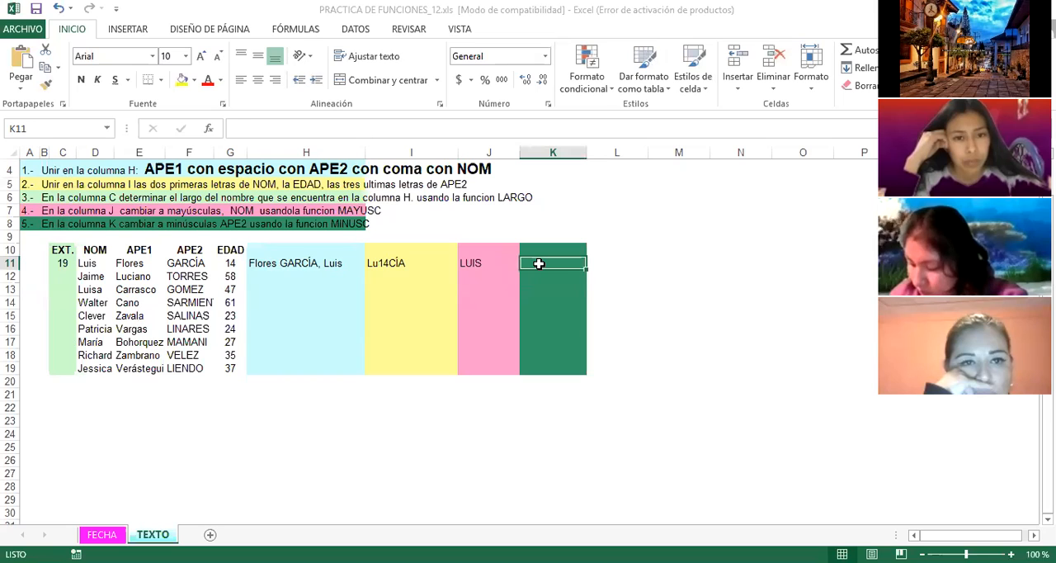
pyautogui.write('=')
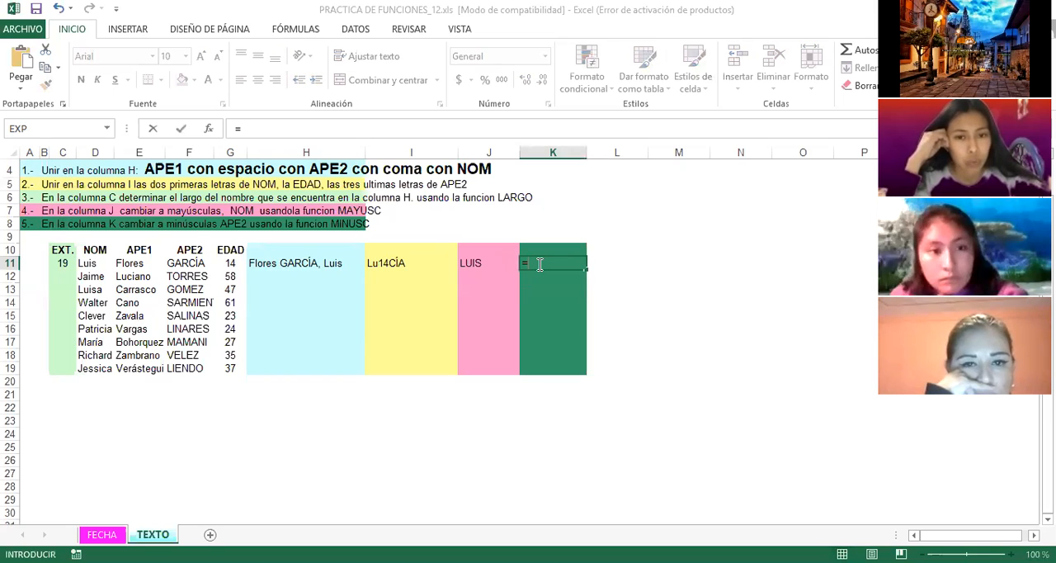
pyautogui.write('MINUSC')
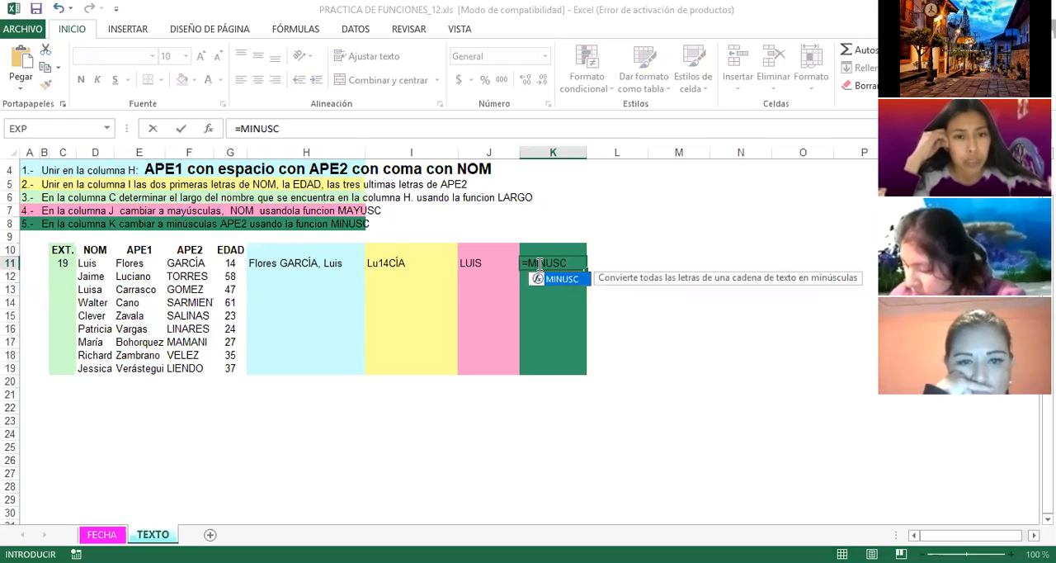
pyautogui.write('(')
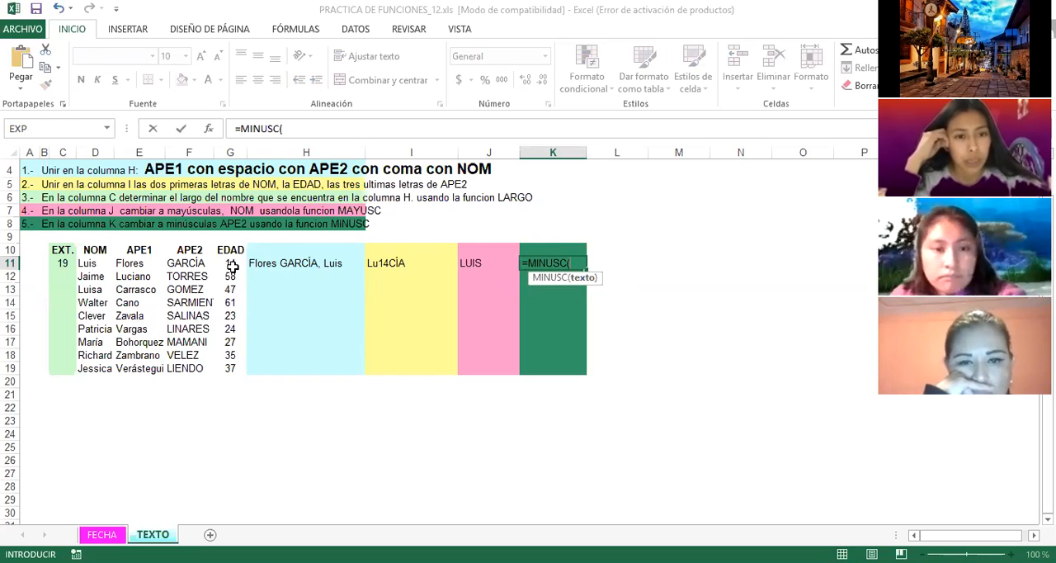
pyautogui.click(186, 263)
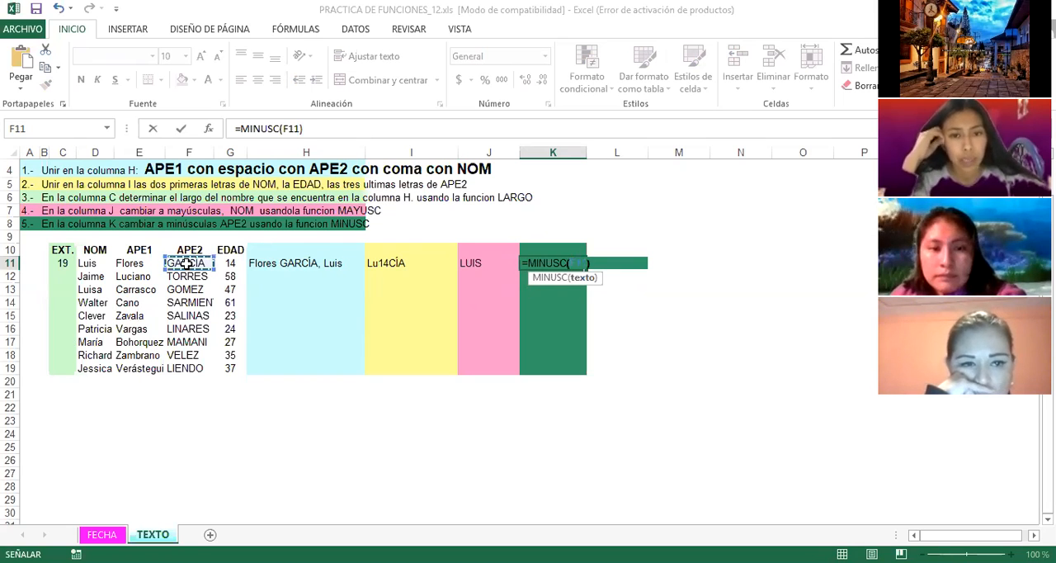
pyautogui.write(')')
pyautogui.press('Return')
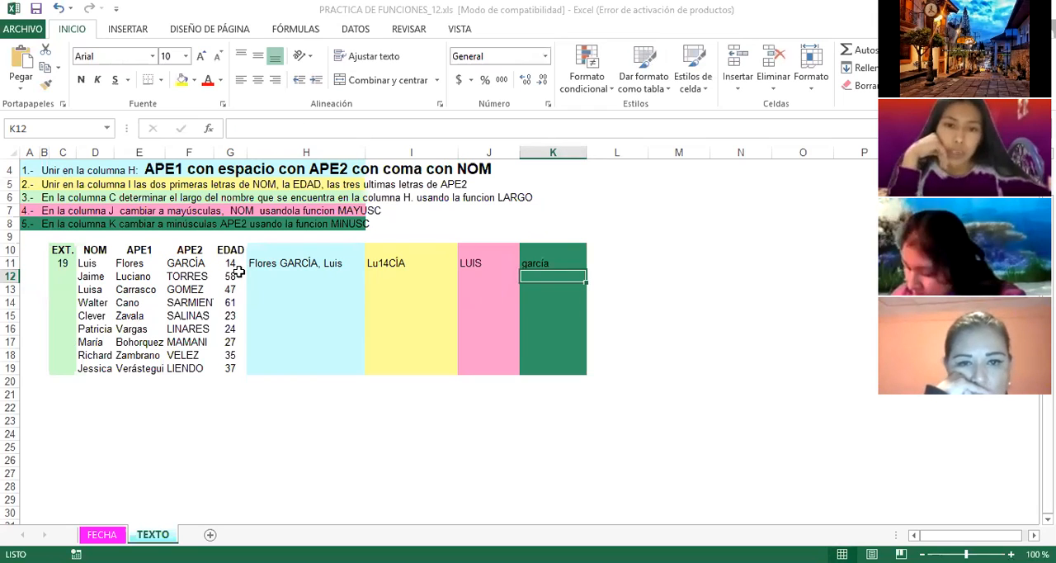
pyautogui.click(538, 263)
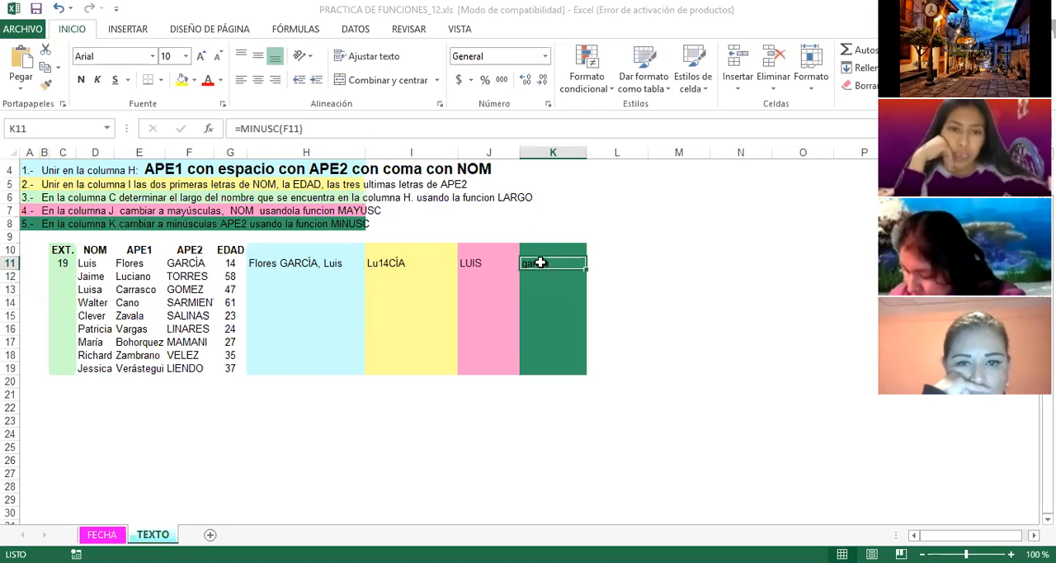
# Step: Fill the H11:K11 formulas down through row 19 and widen column H to fit the joined names
pyautogui.click(517, 303)
pyautogui.click(381, 320)
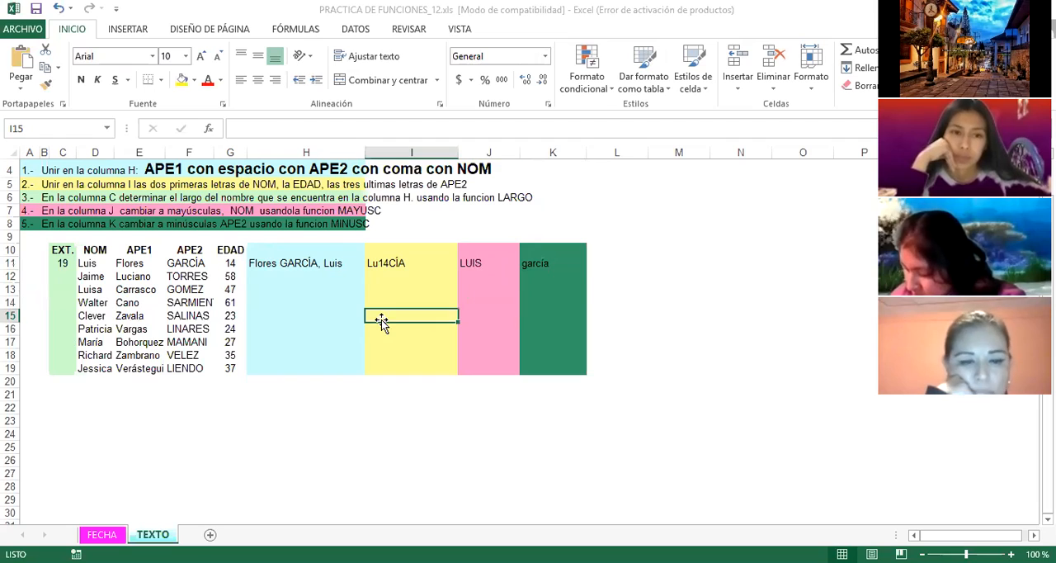
pyautogui.moveTo(260, 277); pyautogui.dragTo(545, 368)
pyautogui.moveTo(273, 262); pyautogui.dragTo(548, 264)
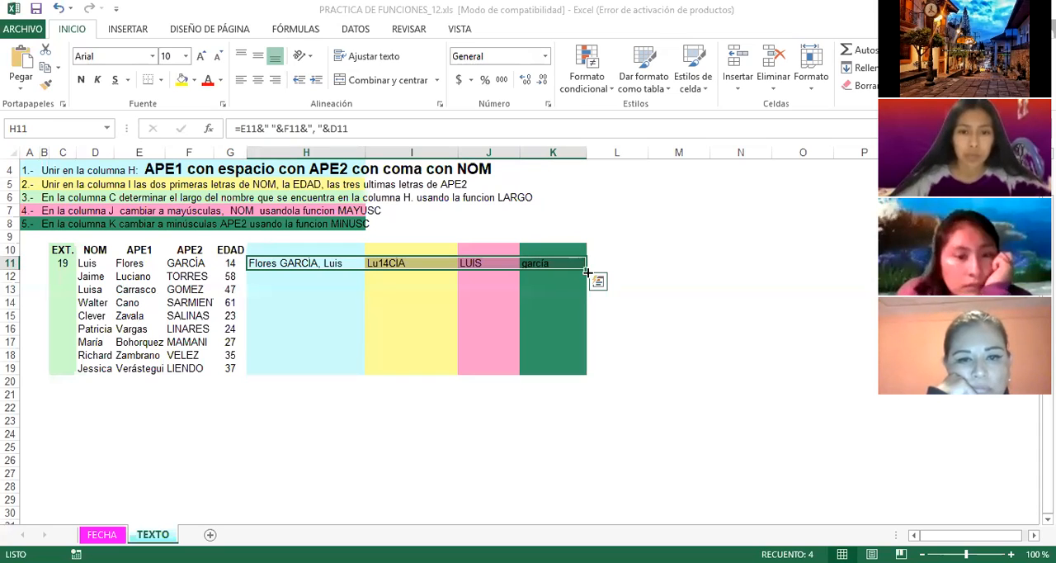
pyautogui.moveTo(587, 270); pyautogui.dragTo(594, 373)
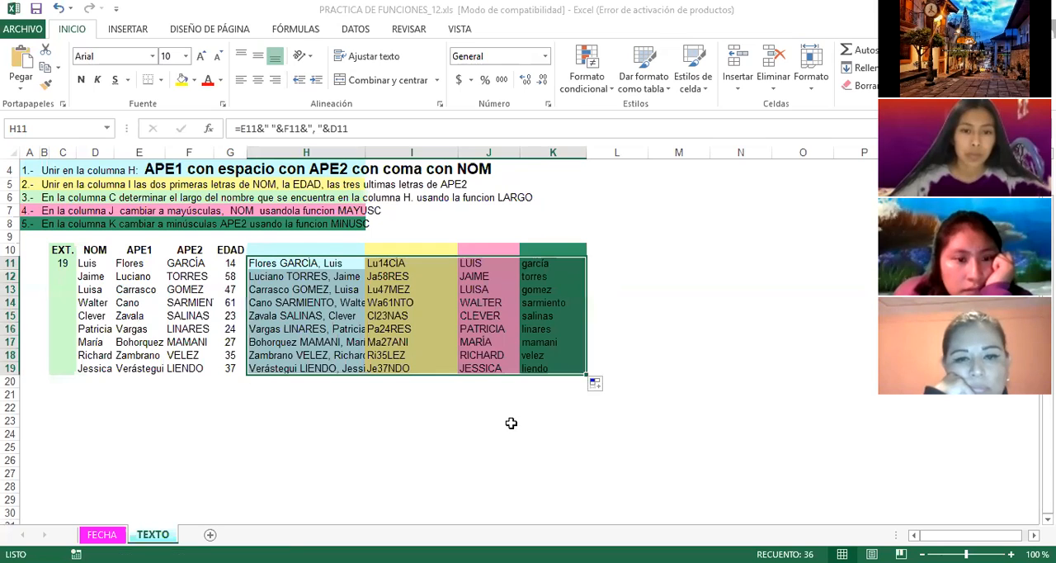
pyautogui.click(502, 422)
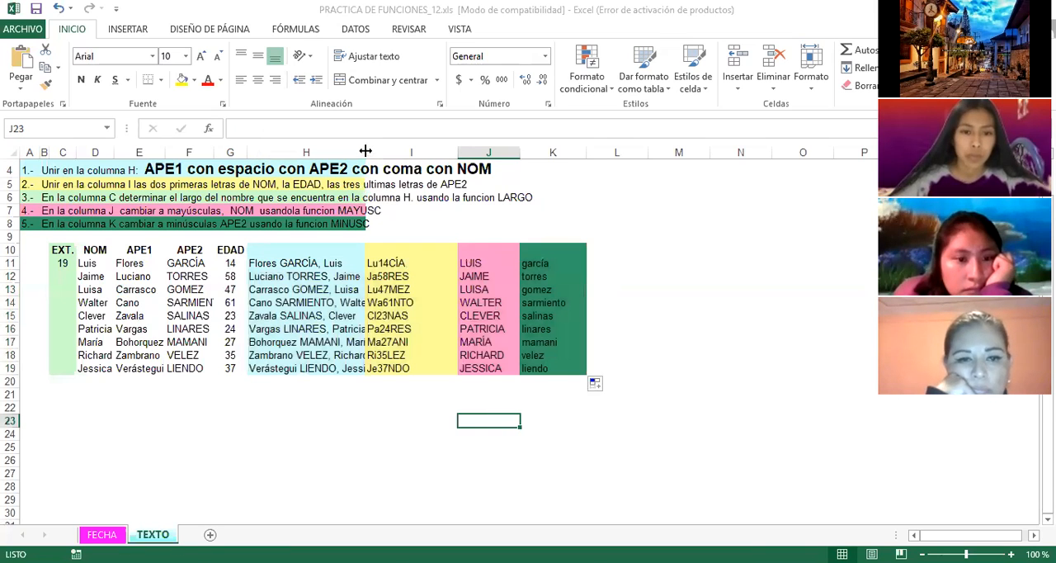
pyautogui.moveTo(365, 151); pyautogui.dragTo(388, 152)
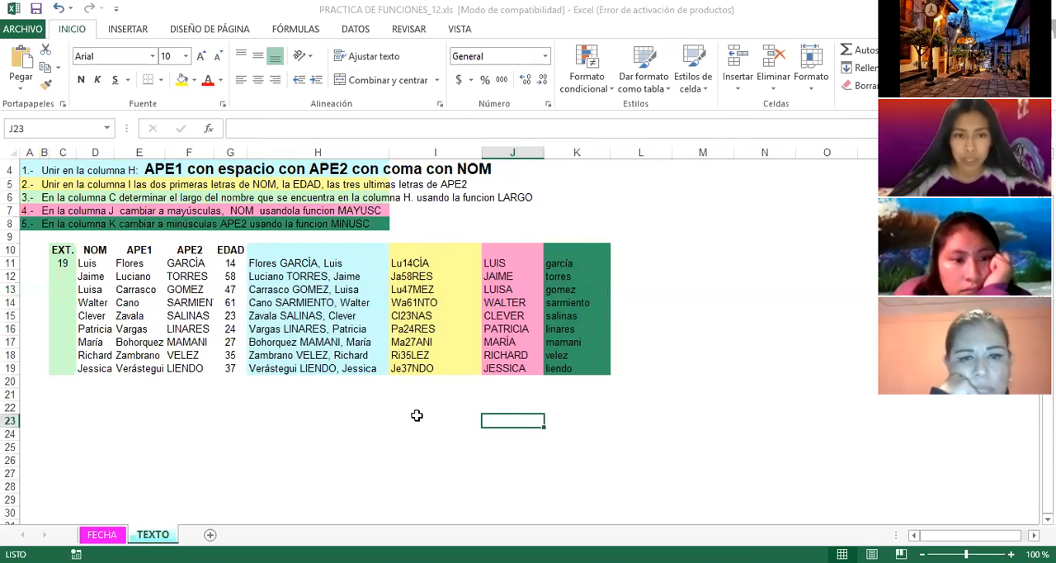
pyautogui.click(328, 280)
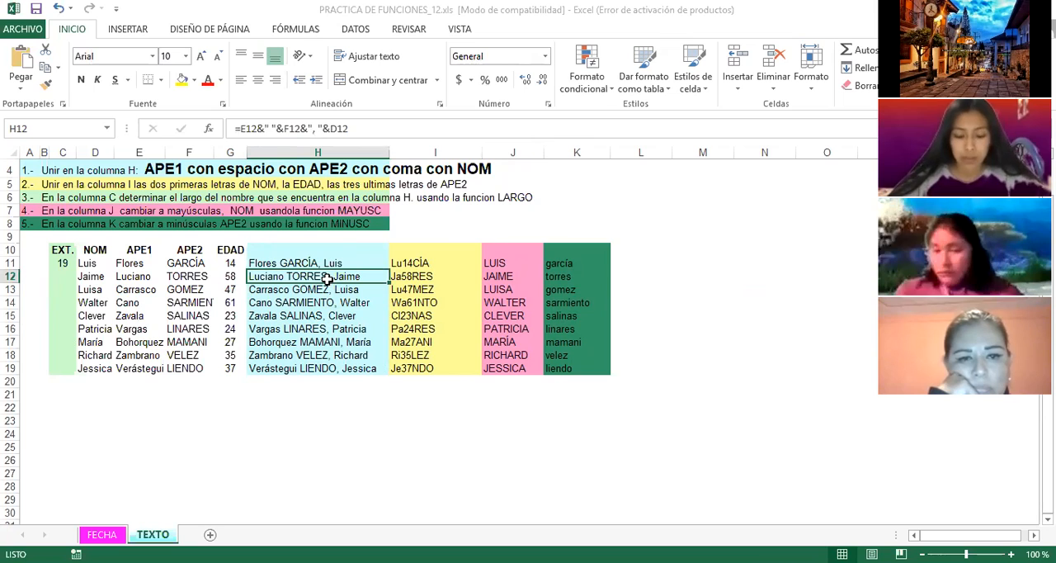
pyautogui.click(316, 431)
pyautogui.click(568, 209)
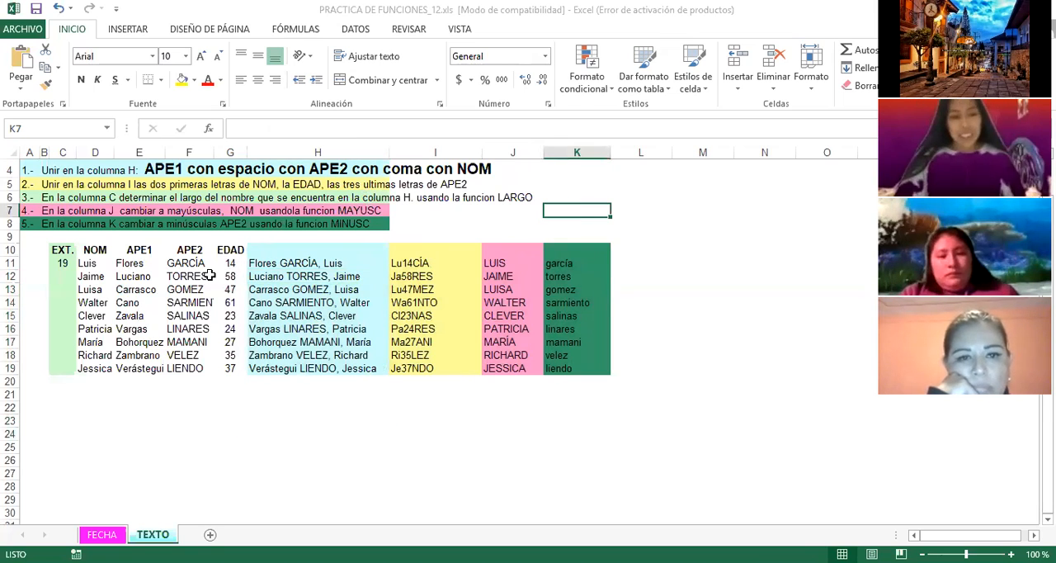
pyautogui.click(255, 410)
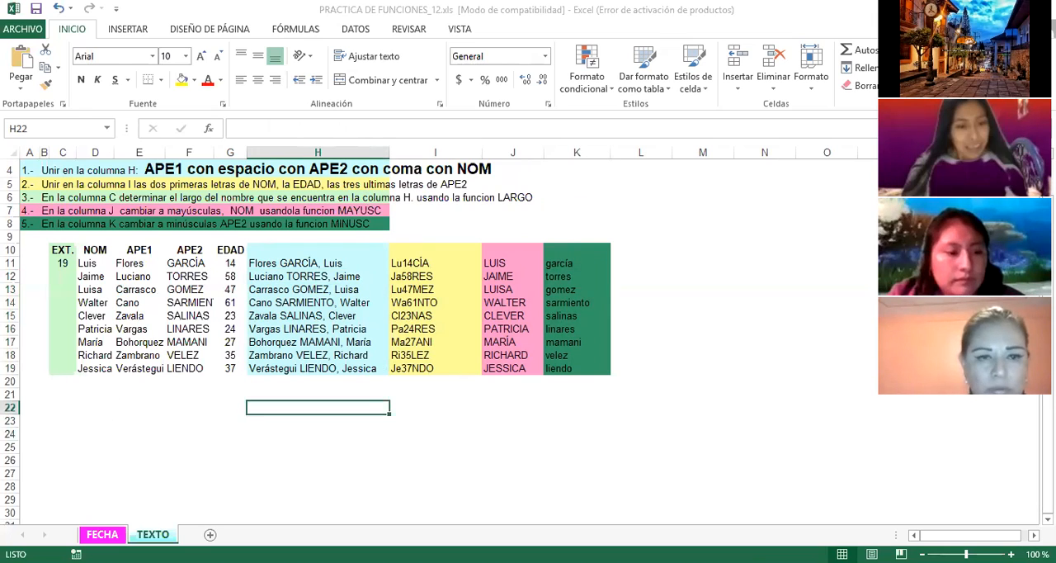
# Step: Return to the FECHA sheet and review its ages table and date questions from the beginning
pyautogui.click(102, 534)
pyautogui.click(229, 421)
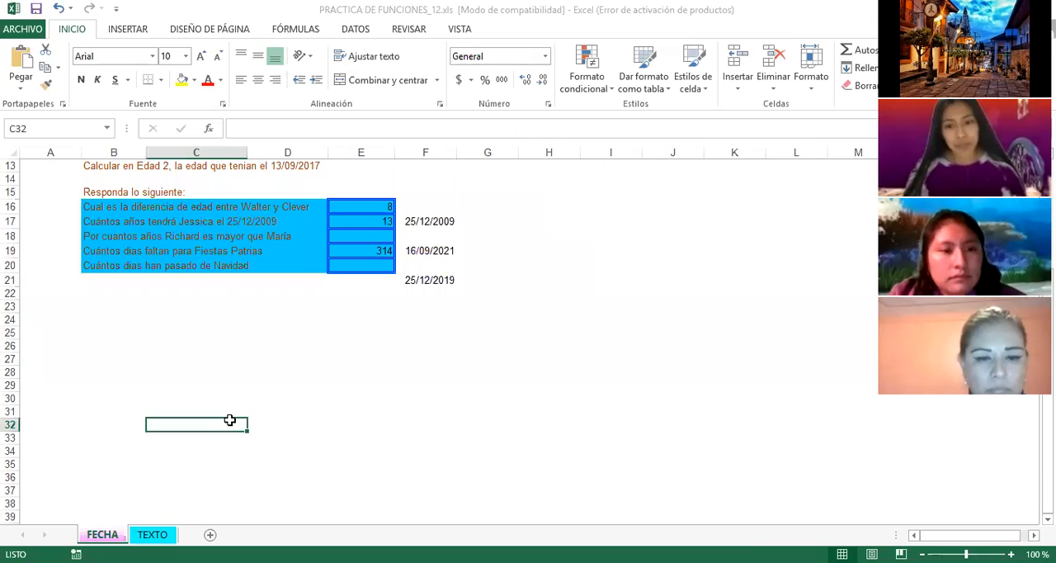
pyautogui.scroll(4, 229, 421)
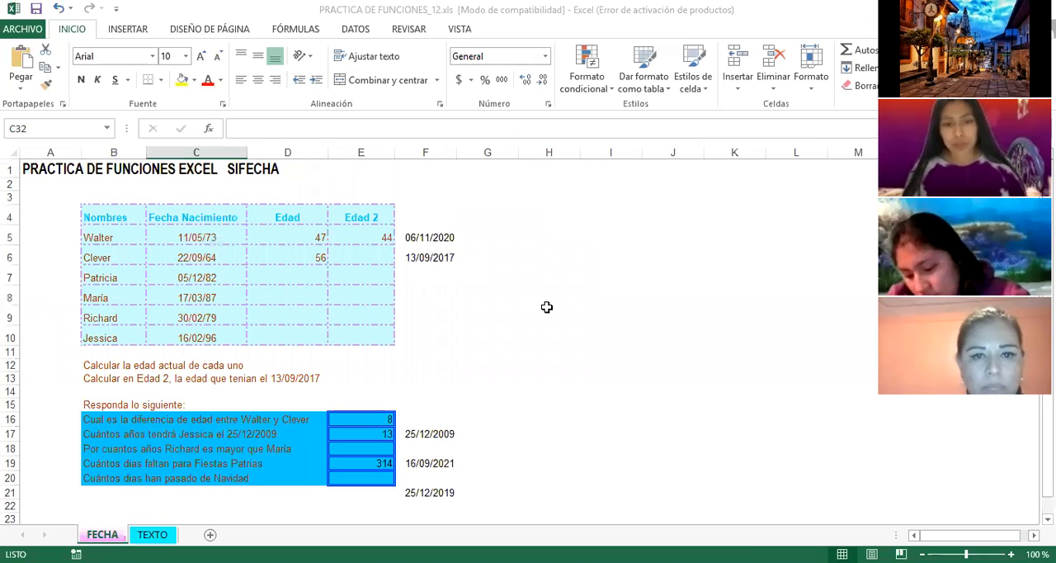